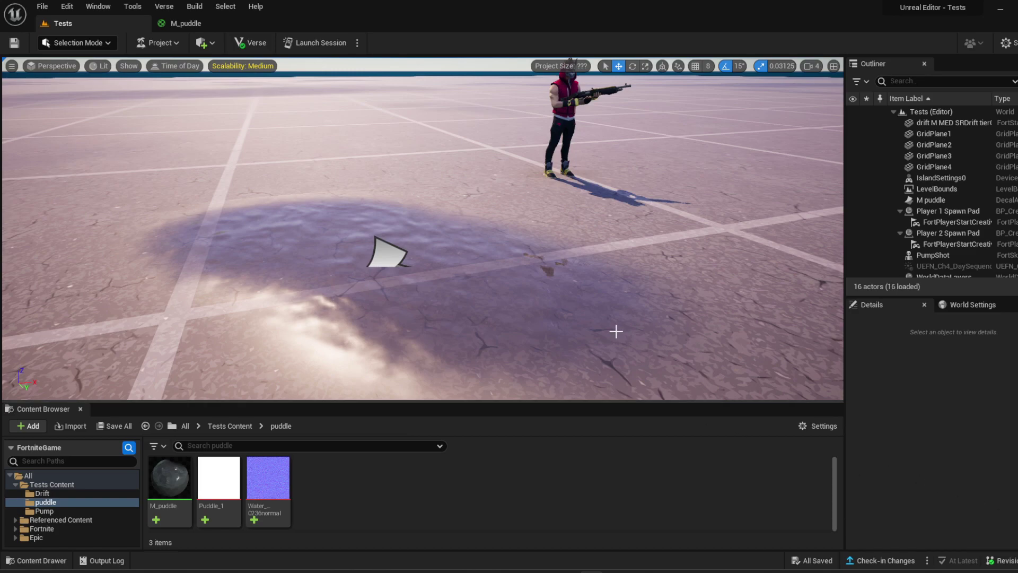
right_click_drag(538, 327, 493, 357)
right_click_drag(549, 372, 554, 372)
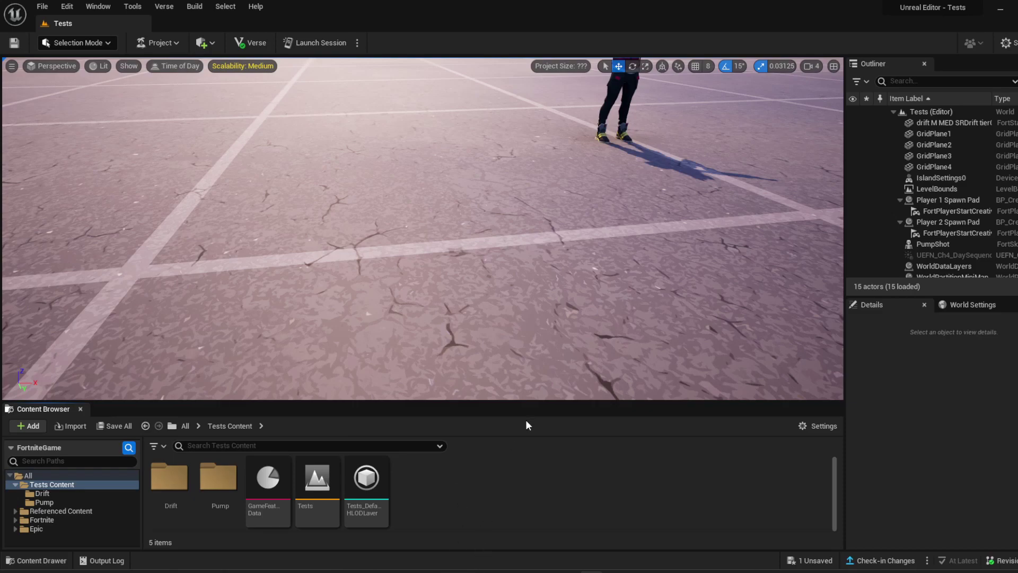
Switch to the browser and download the Water 0236normal.jpg texture from cadhatch.com
key("alt+Tab")
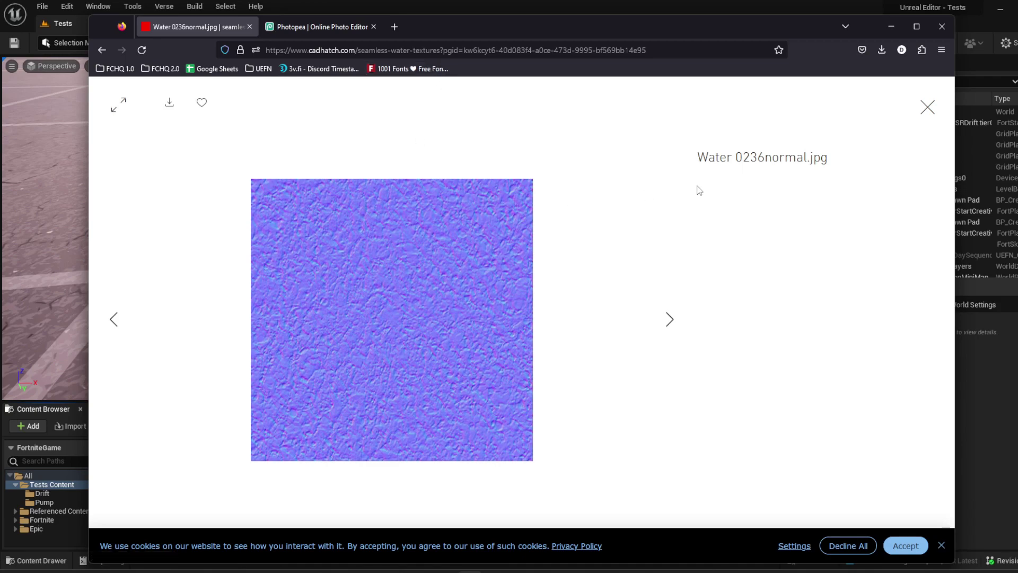
left_click_drag(825, 160, 704, 159)
left_click(169, 106)
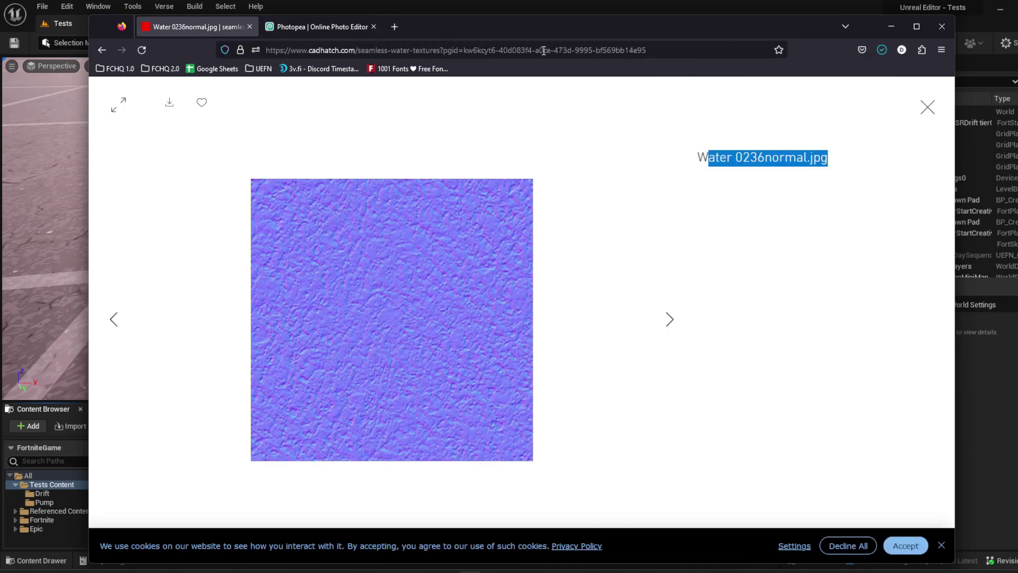
Switch to Photopea and create a new 400 × 400 px project with a white background
left_click(305, 28)
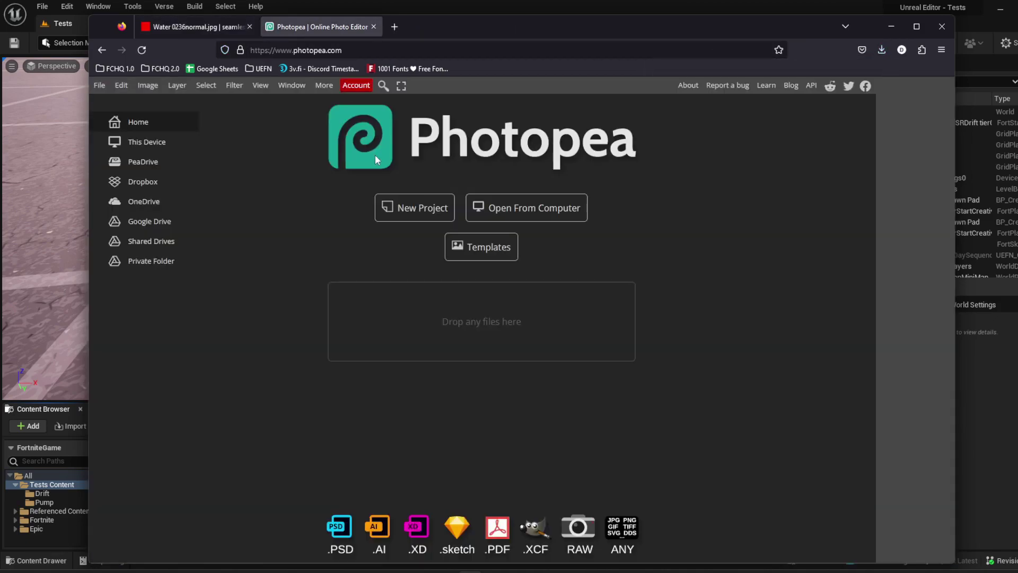
left_click(413, 210)
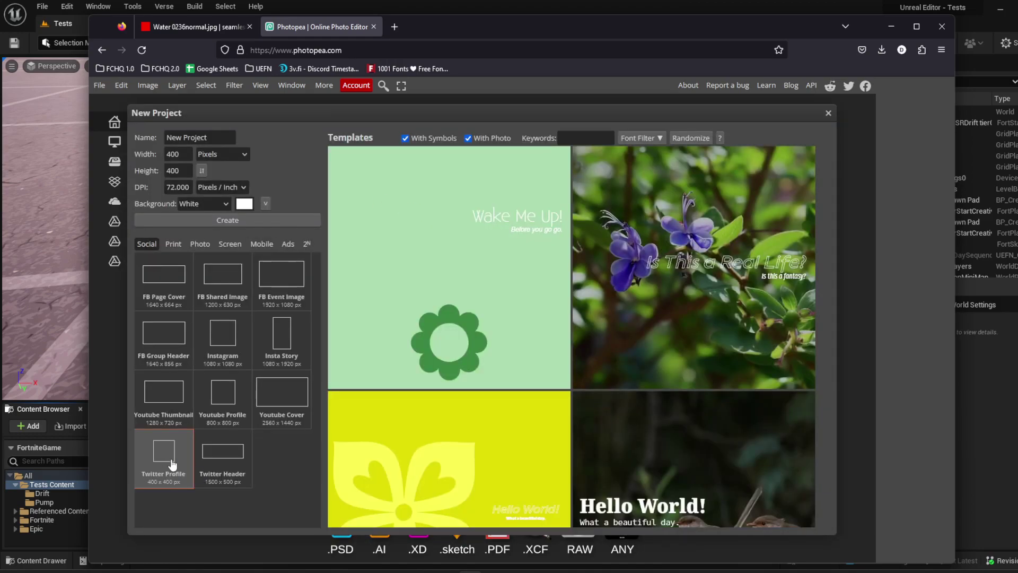
left_click(247, 220)
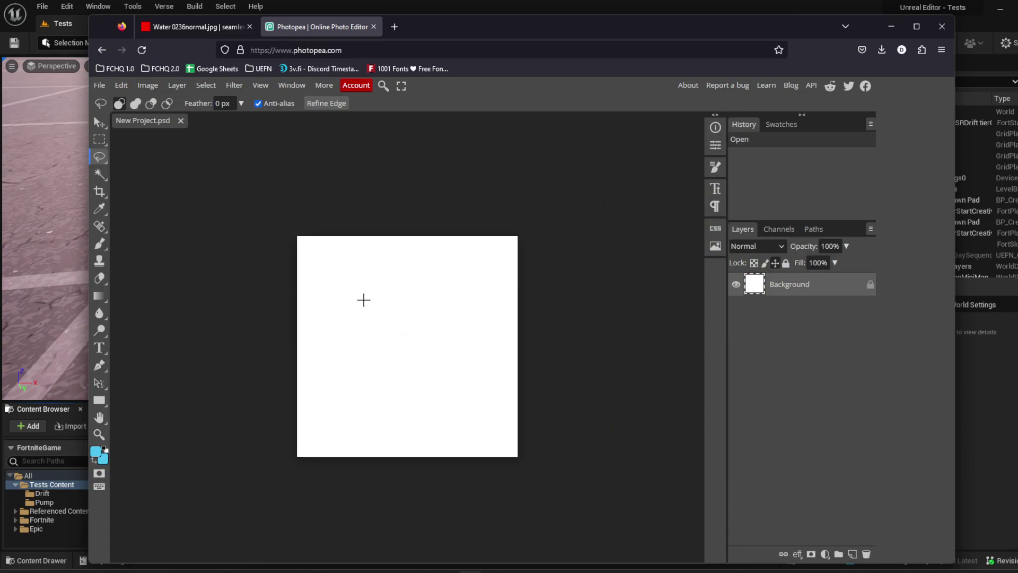
Mask the Background layer to a freehand lassoed puddle shape in the middle of the canvas, feathered by 20 px
mouse_move(363, 300)
left_mouse_down()
mouse_move(393, 284)
mouse_move(466, 293)
mouse_move(461, 361)
mouse_move(393, 404)
mouse_move(344, 345)
left_mouse_up()
left_click_drag(364, 298, 363, 298)
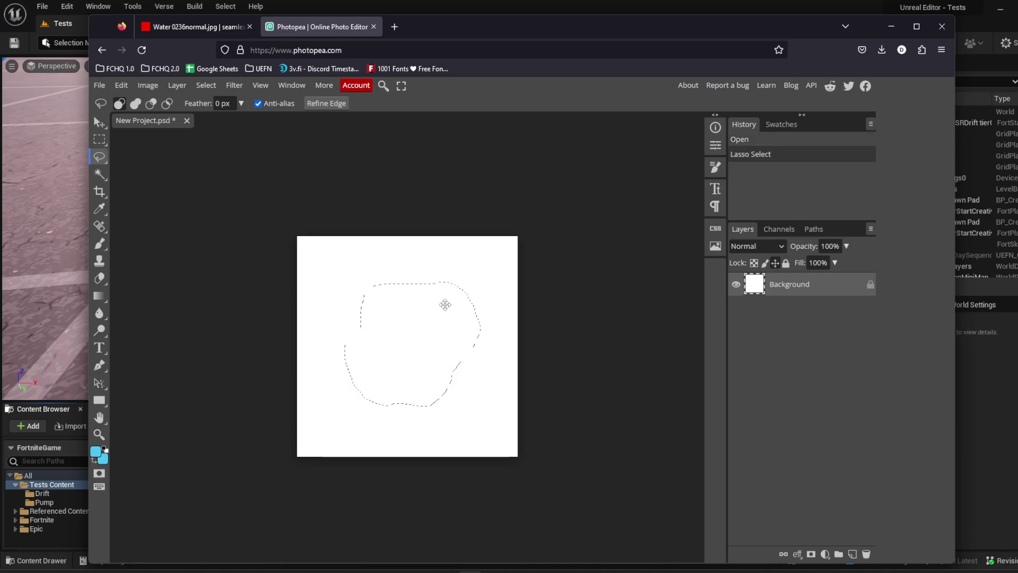
right_click(420, 328)
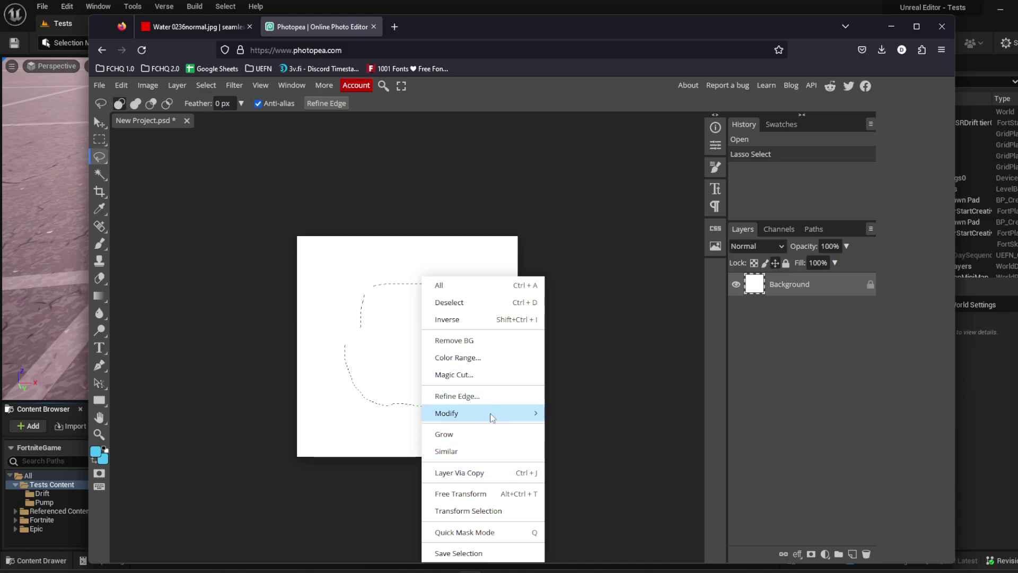
mouse_move(488, 413)
left_click(574, 481)
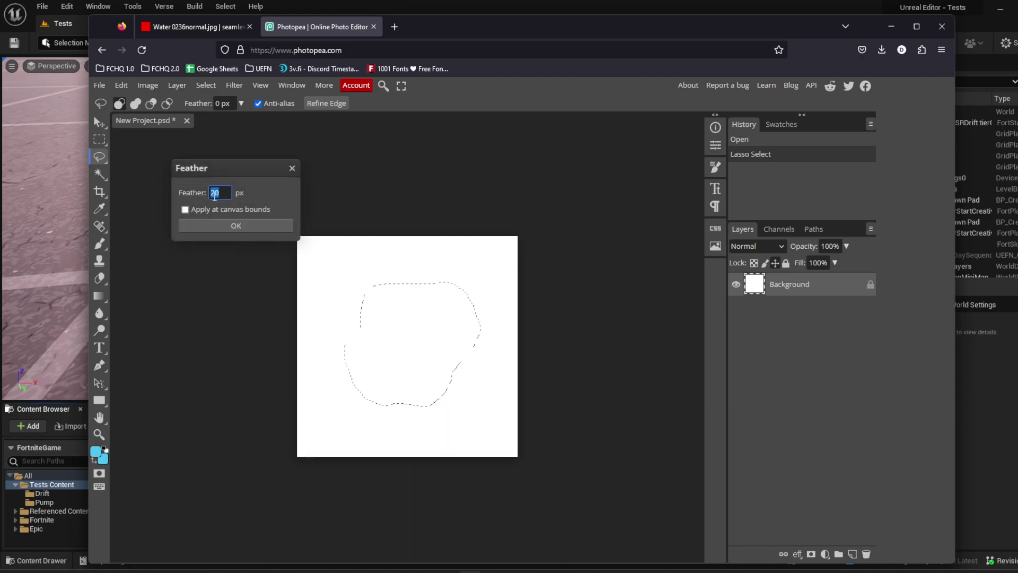
left_click(233, 227)
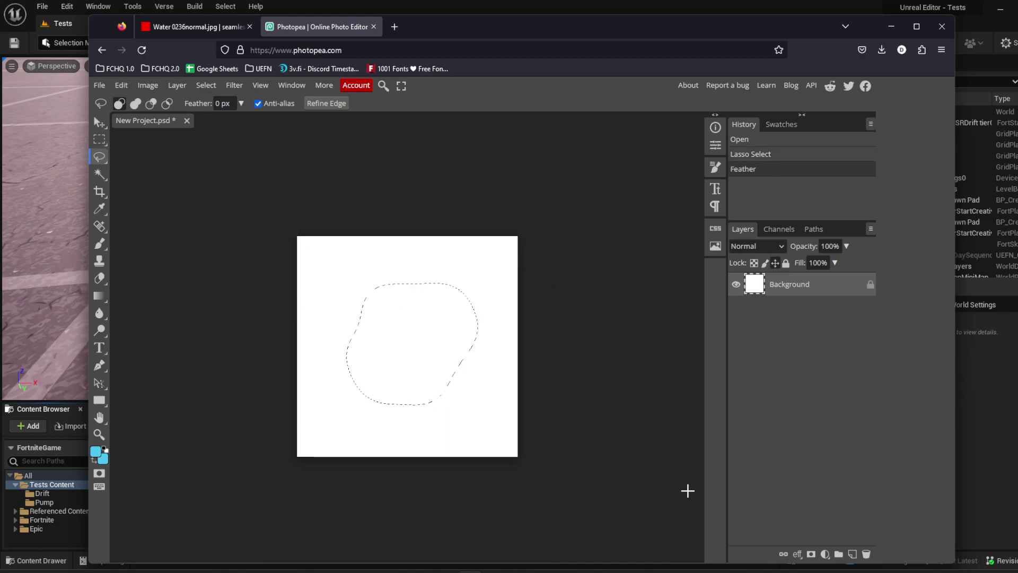
left_click(811, 554)
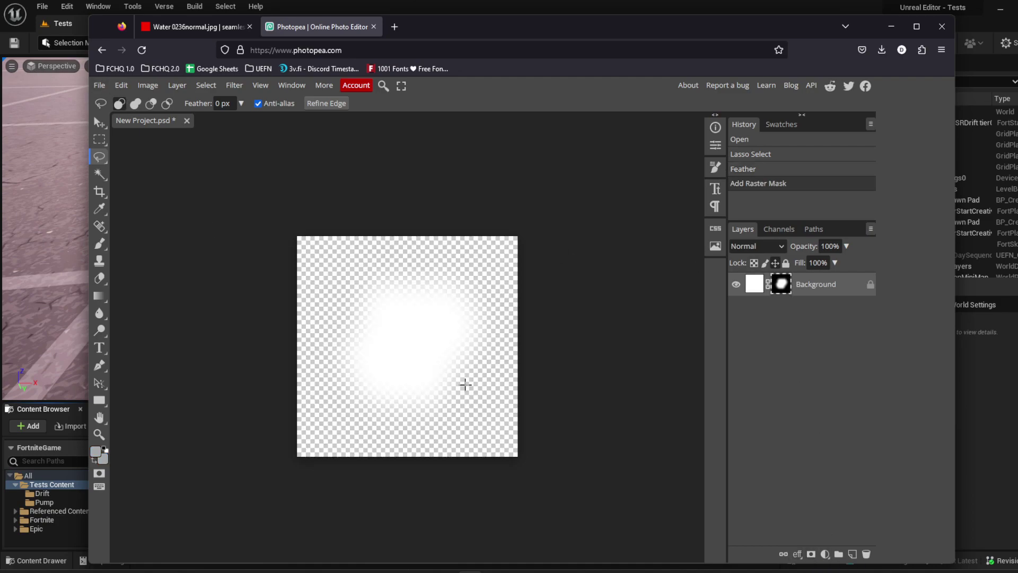
Export the masked puddle image as a 400 × 400 px PNG named Puddle_Teach
left_click(99, 85)
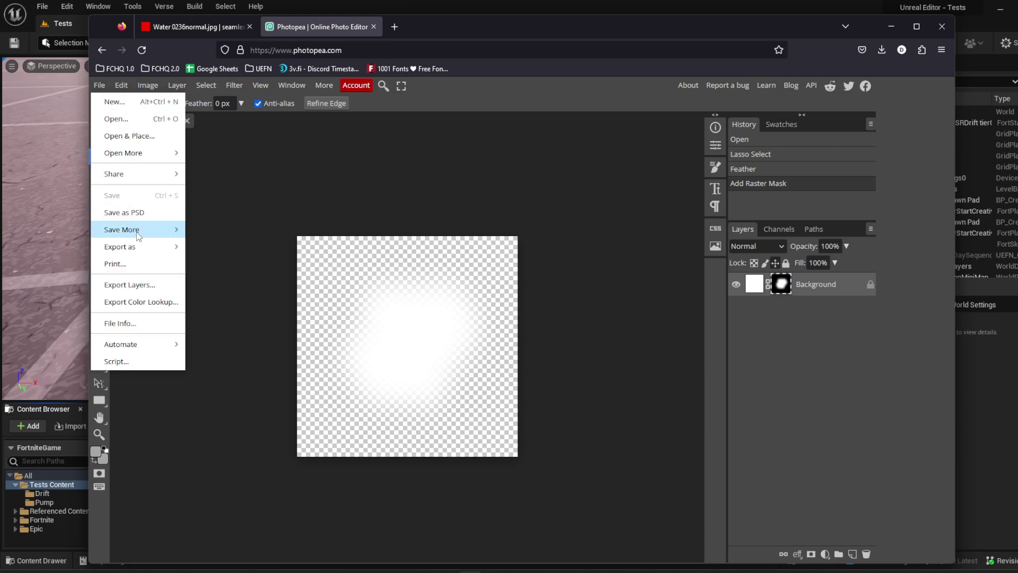
mouse_move(144, 247)
left_click(207, 247)
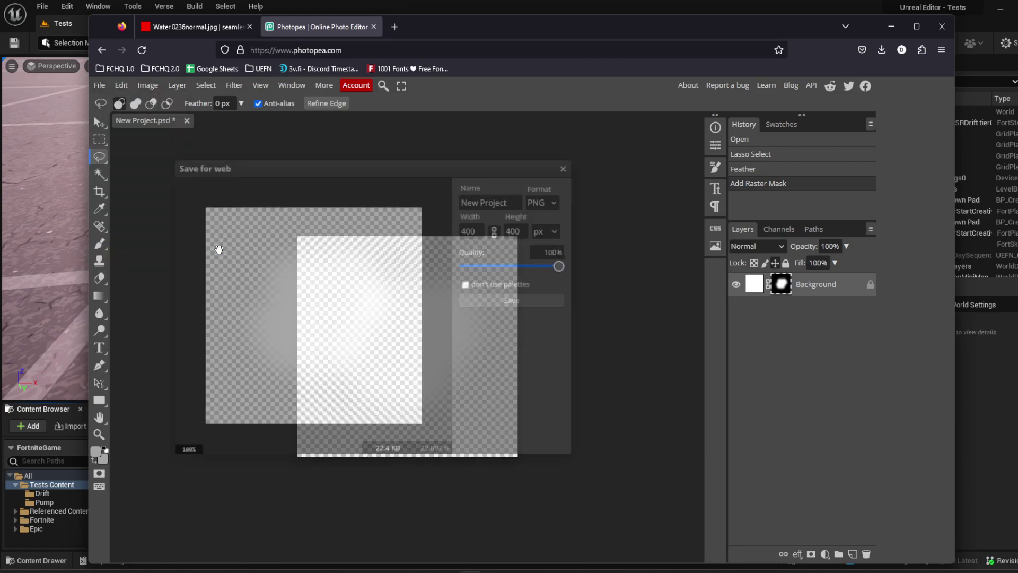
left_click_drag(519, 196, 422, 194)
type("Puddel_Teach")
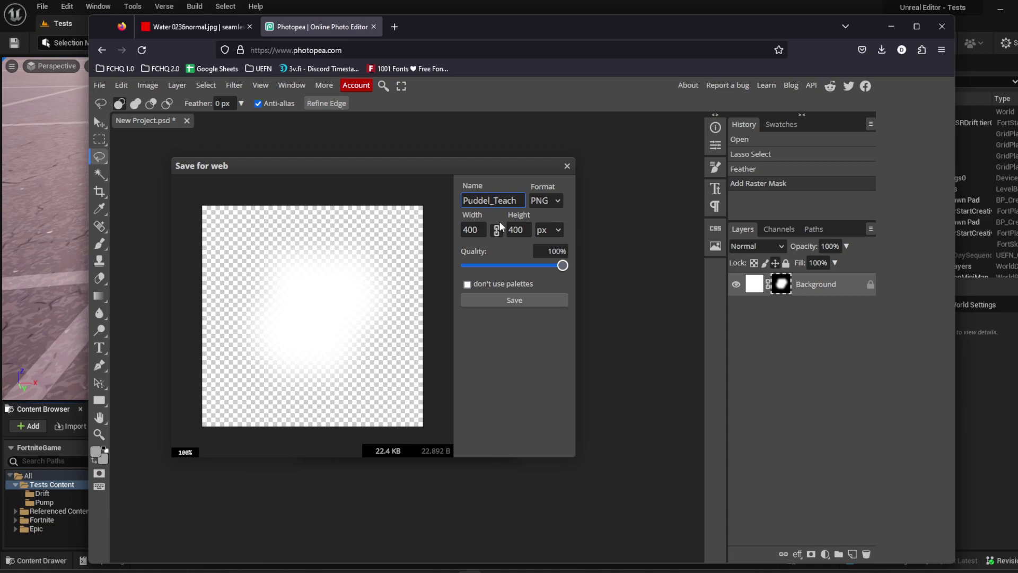
key("BackSpace")
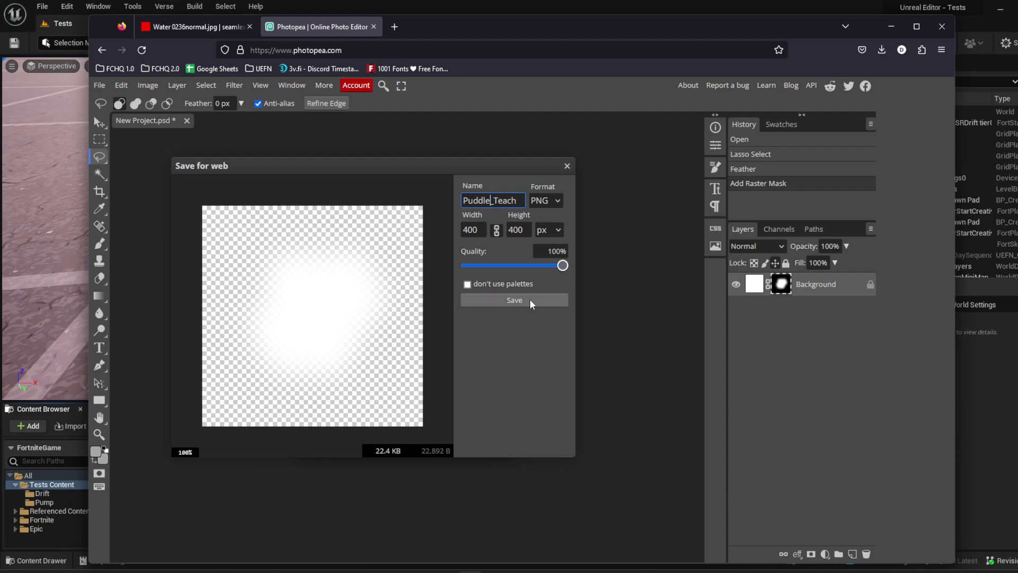
left_click(523, 300)
Return to Unreal Editor, create a folder named Puddle inside Tests Content, and open it
left_click(891, 26)
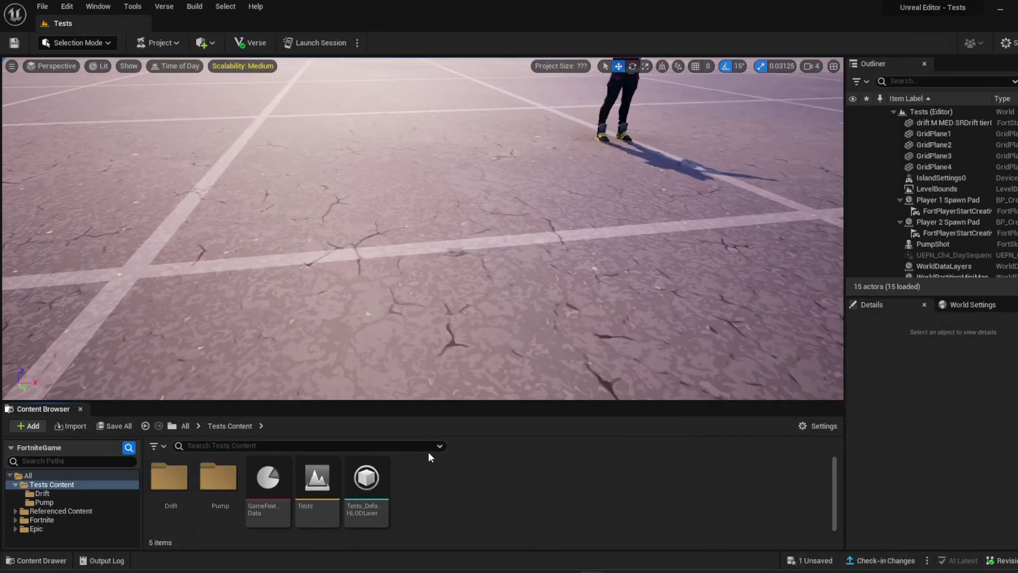
right_click(502, 487)
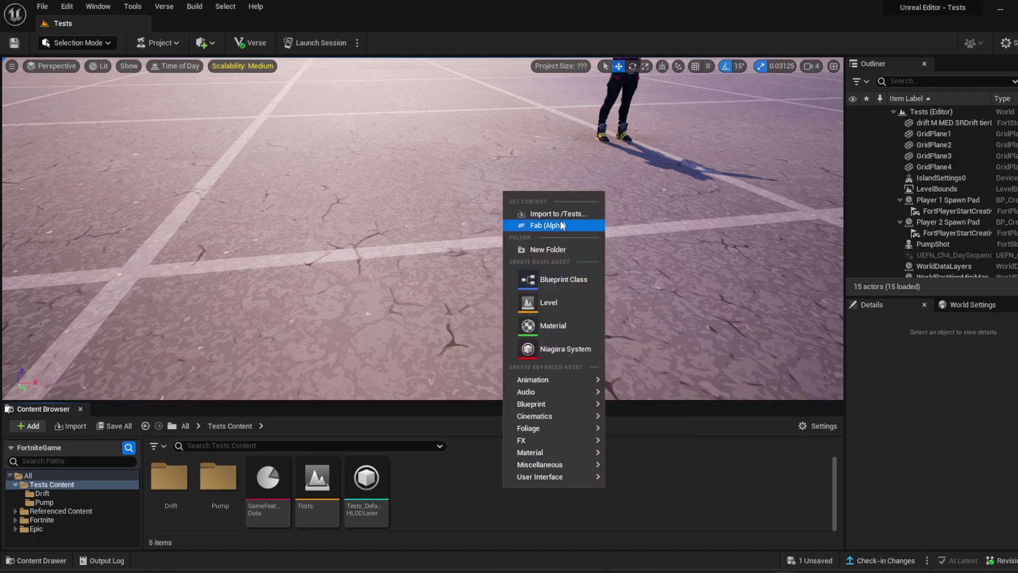
left_click(570, 248)
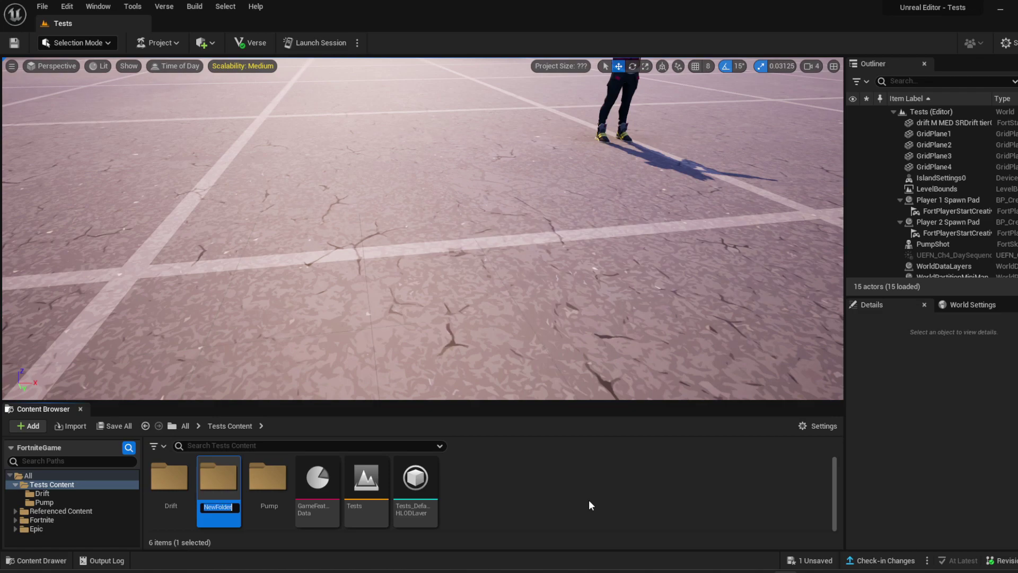
type("Puddle")
key("Return")
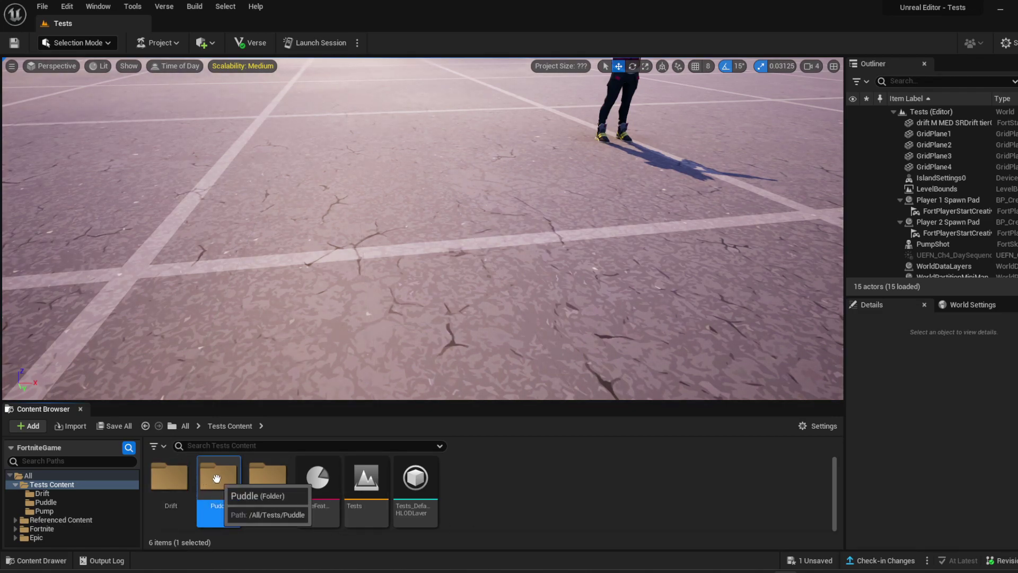
double_click(217, 478)
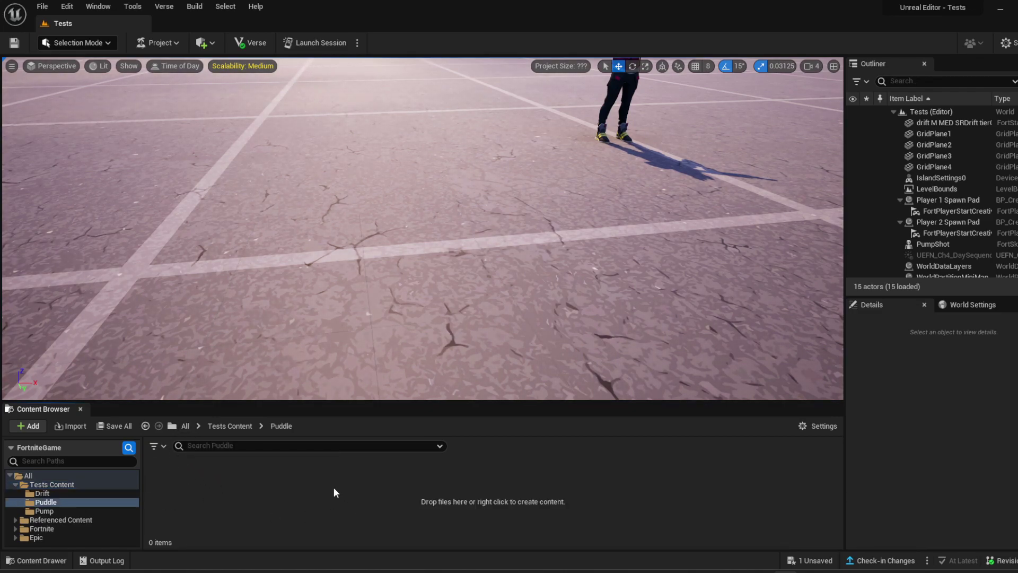
Import the Water 0236normal(1) and Puddle_Teach images from the Downloads folder into the Puddle folder
mouse_move(492, 559)
left_click(493, 509)
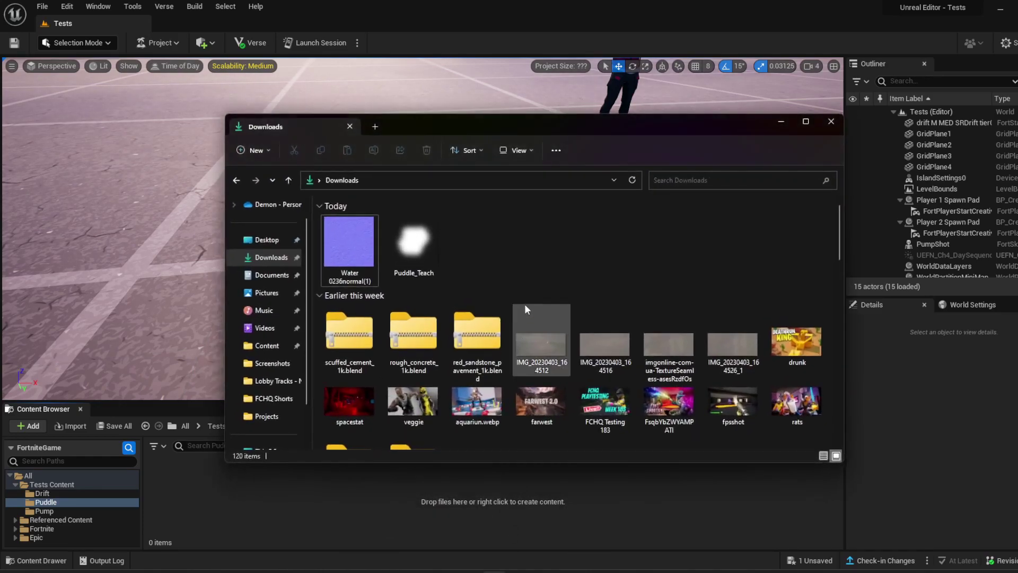
left_click_drag(365, 239, 194, 514)
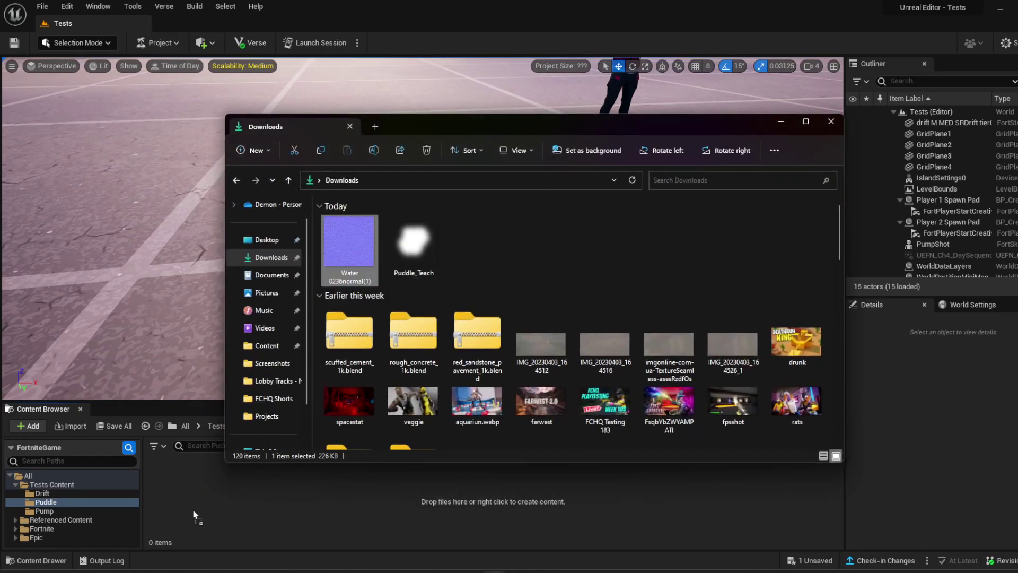
left_click_drag(395, 275, 281, 493)
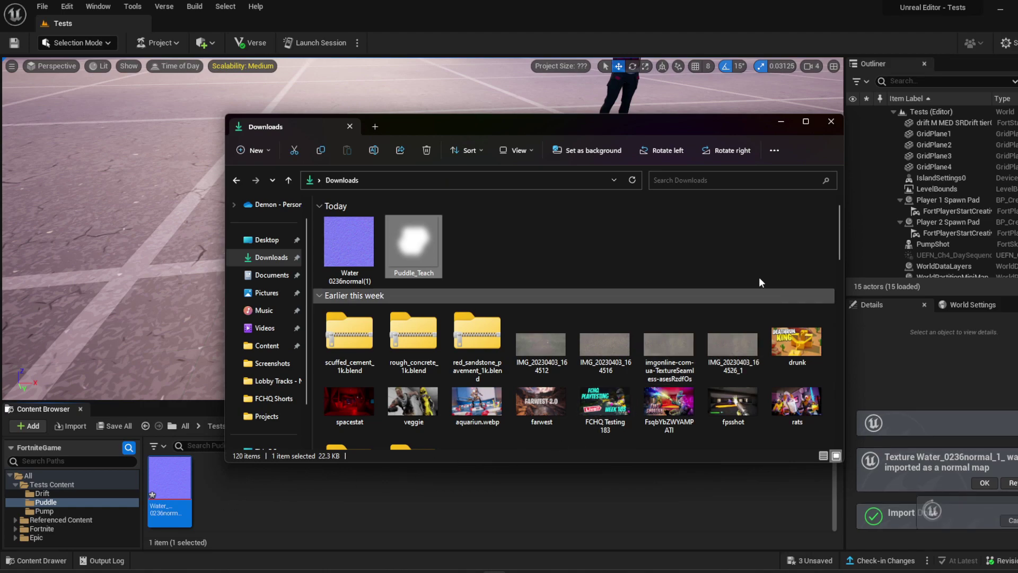
left_click(780, 123)
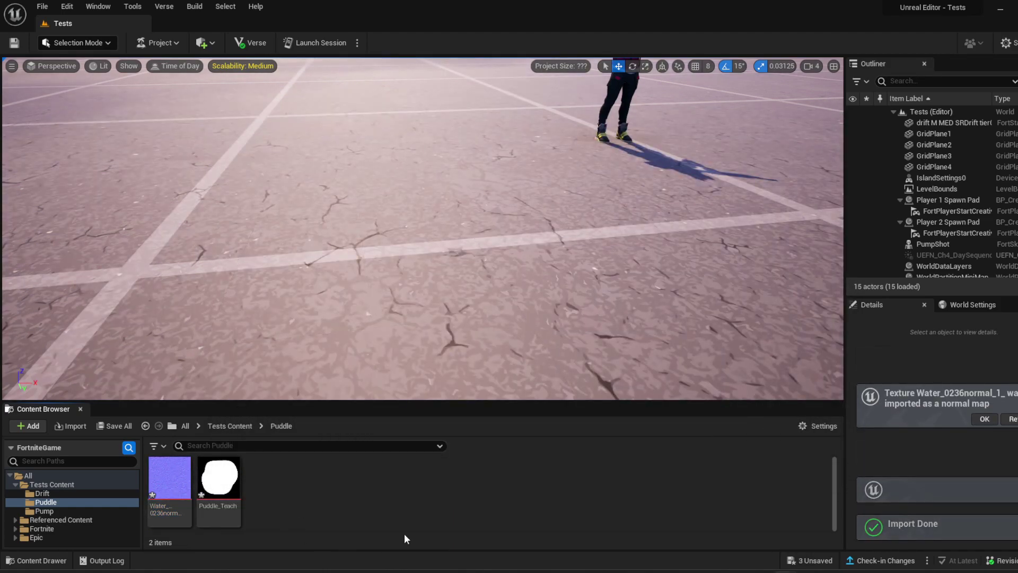
Create a material named M_Puddle in the Puddle folder and open it for editing
right_click(338, 493)
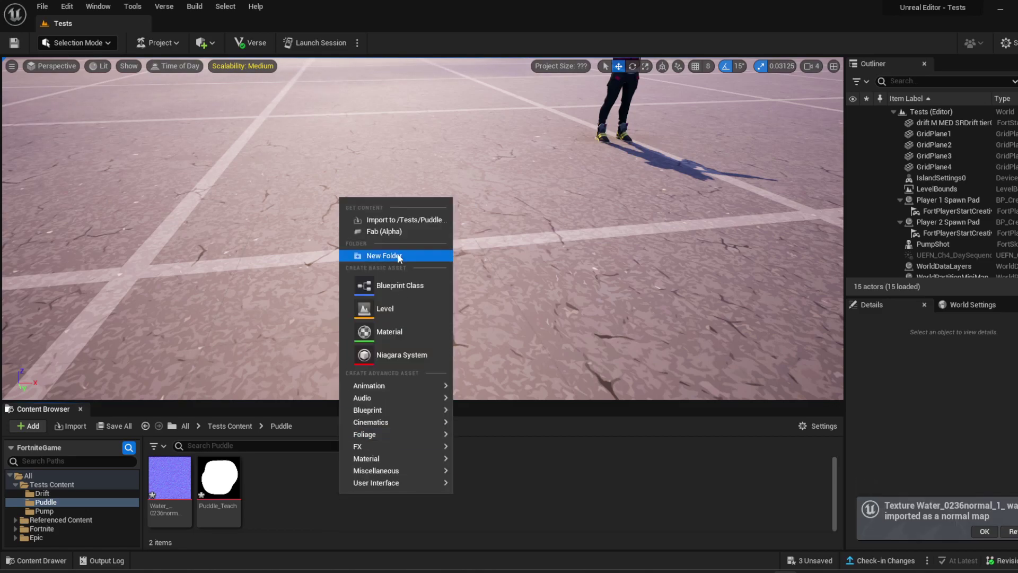
left_click(412, 332)
type("M")
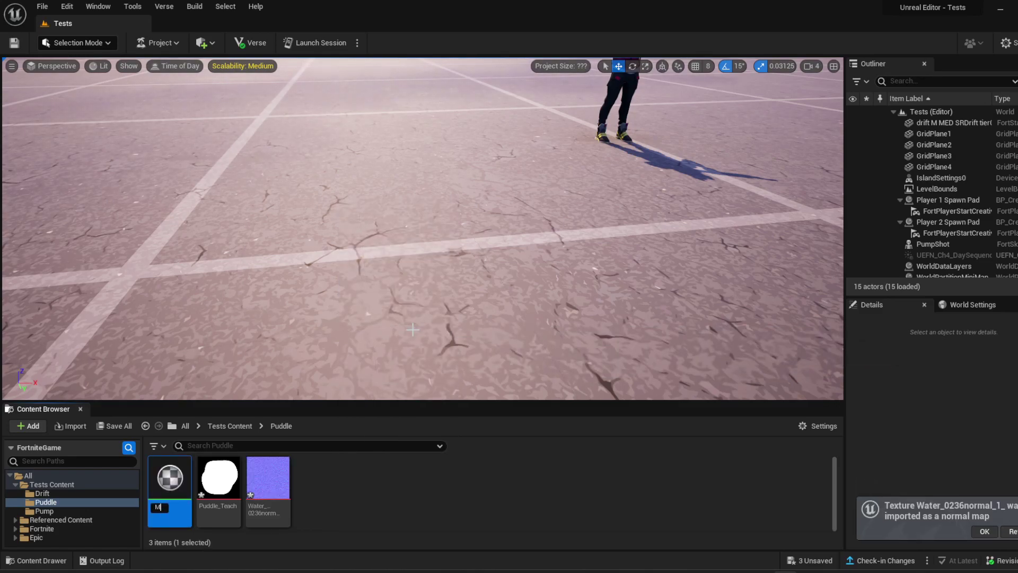
type("_Puddle")
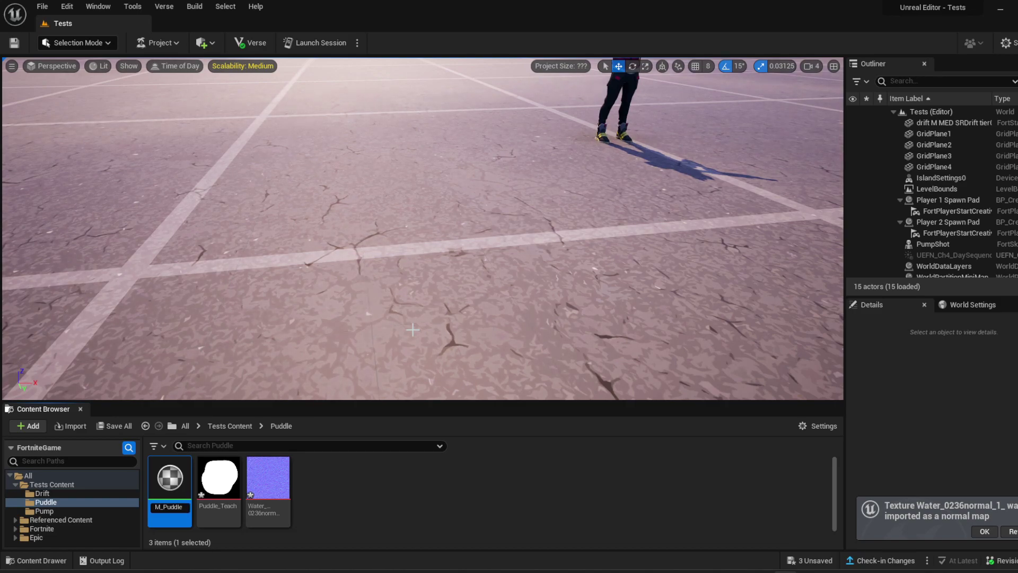
key("Return")
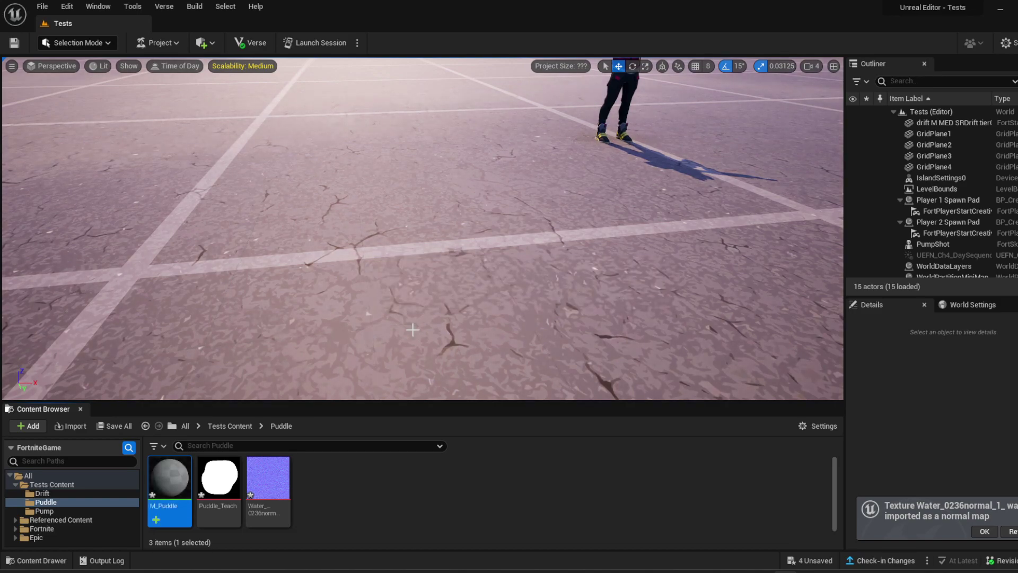
double_click(170, 477)
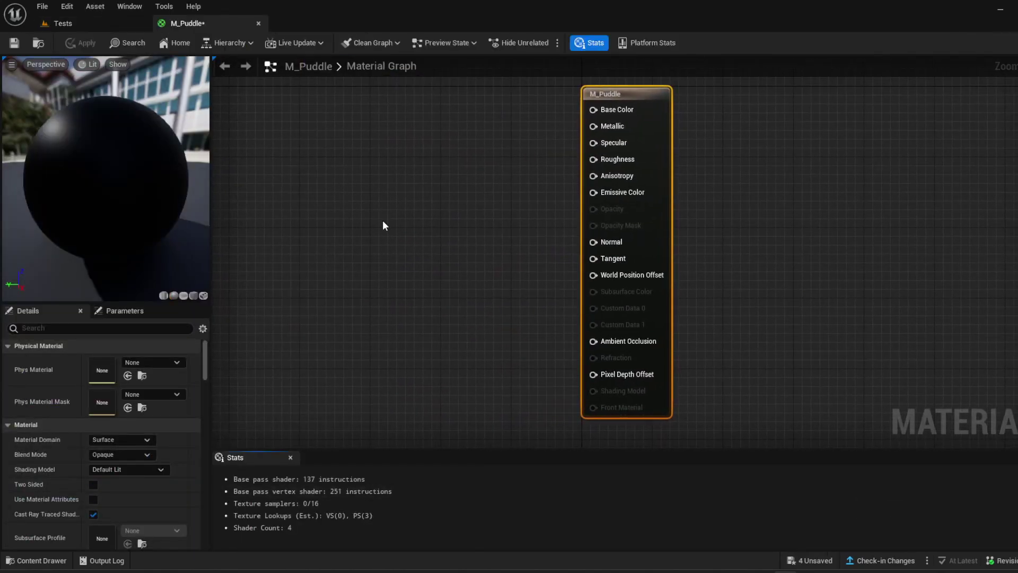
Add a VectorParameter named Color, connected to the Base Color input of M_Puddle
right_click_drag(382, 226, 514, 260)
scroll(456, 250, "down", 2)
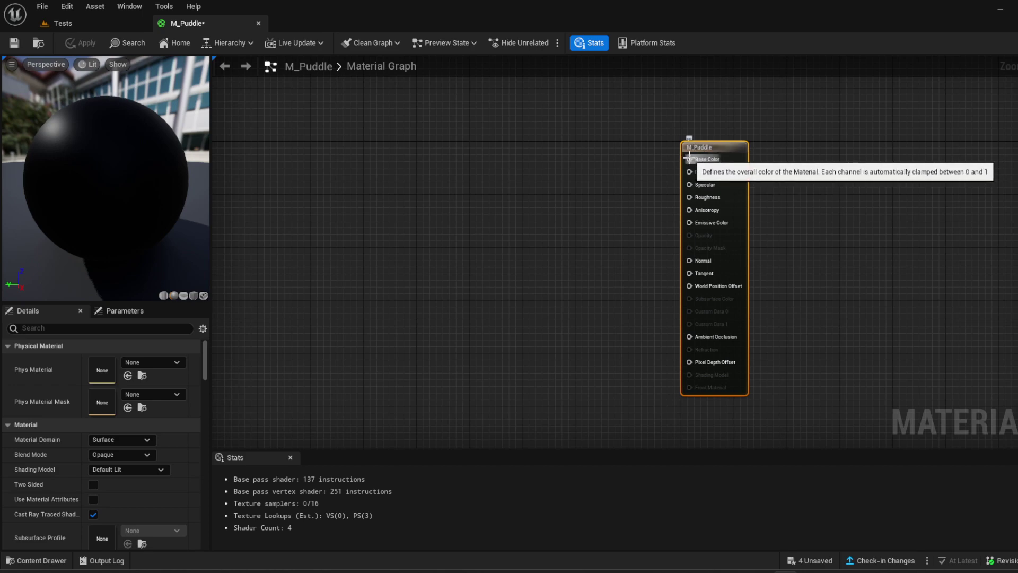
left_click_drag(687, 158, 487, 165)
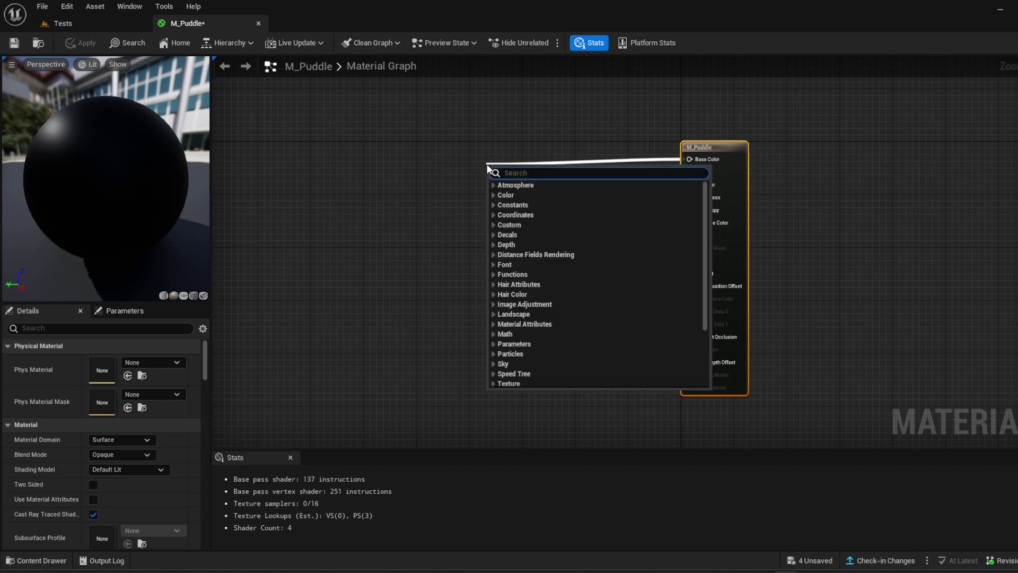
type("VectorPar")
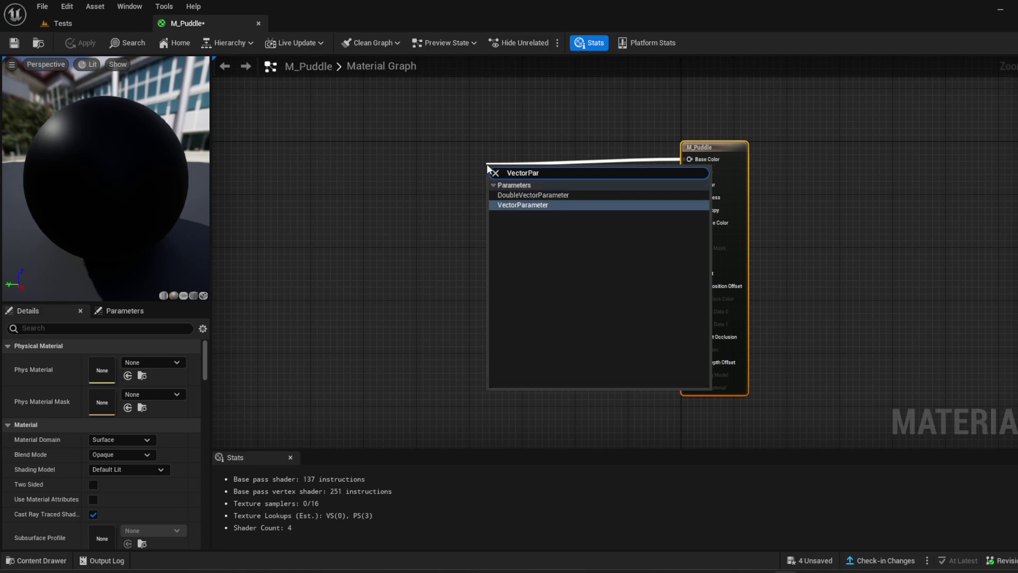
left_click(501, 206)
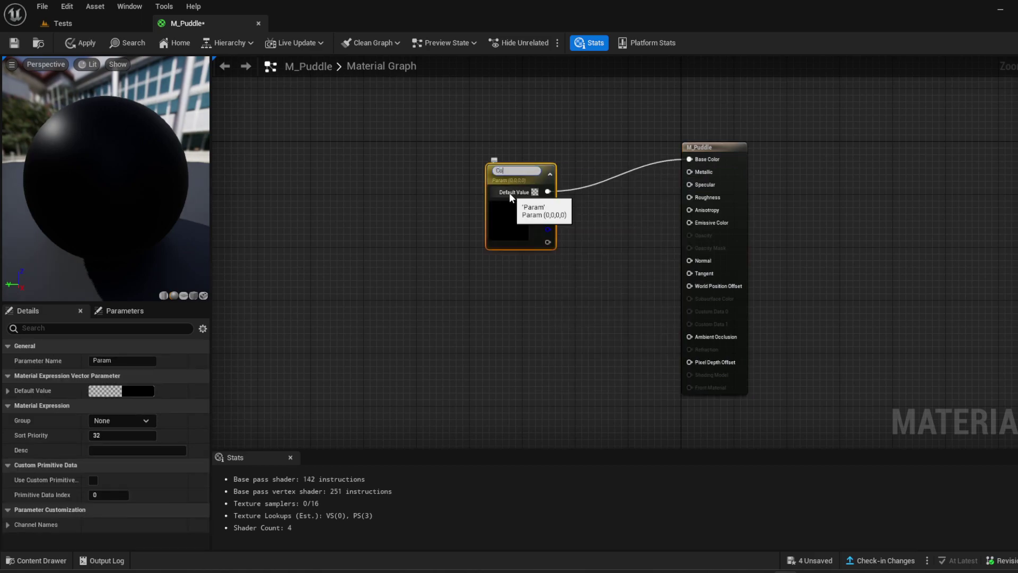
type("Color")
key("Return")
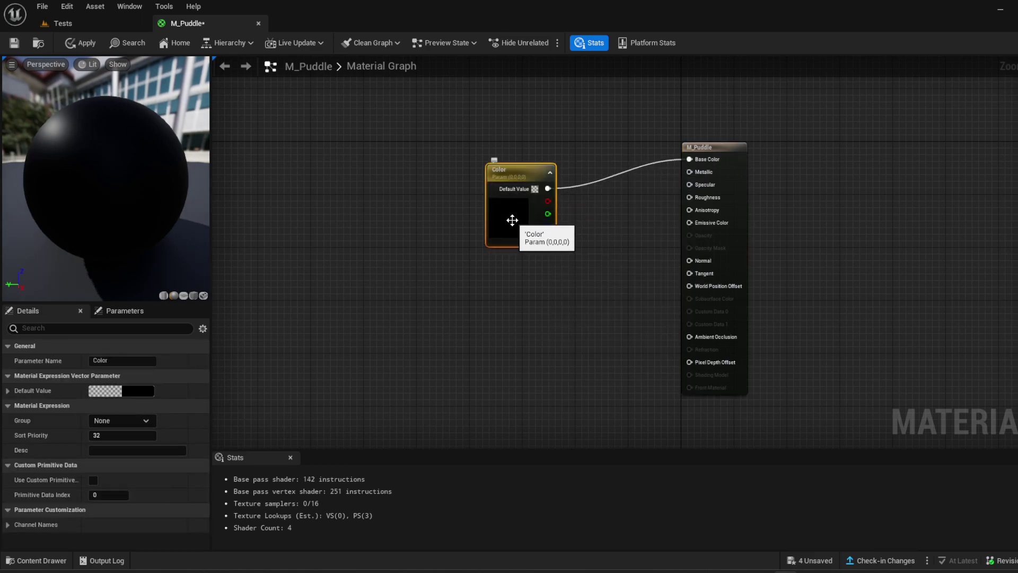
Set the Color parameter to a dark grey with value 0.0625 and move its node away from the M_Puddle result node
double_click(510, 217)
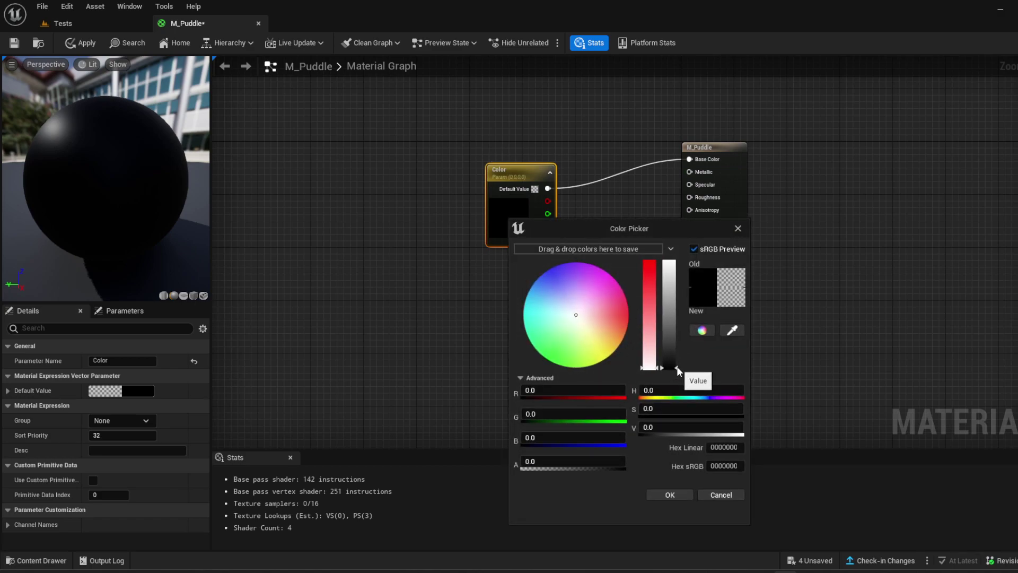
left_click_drag(676, 366, 676, 360)
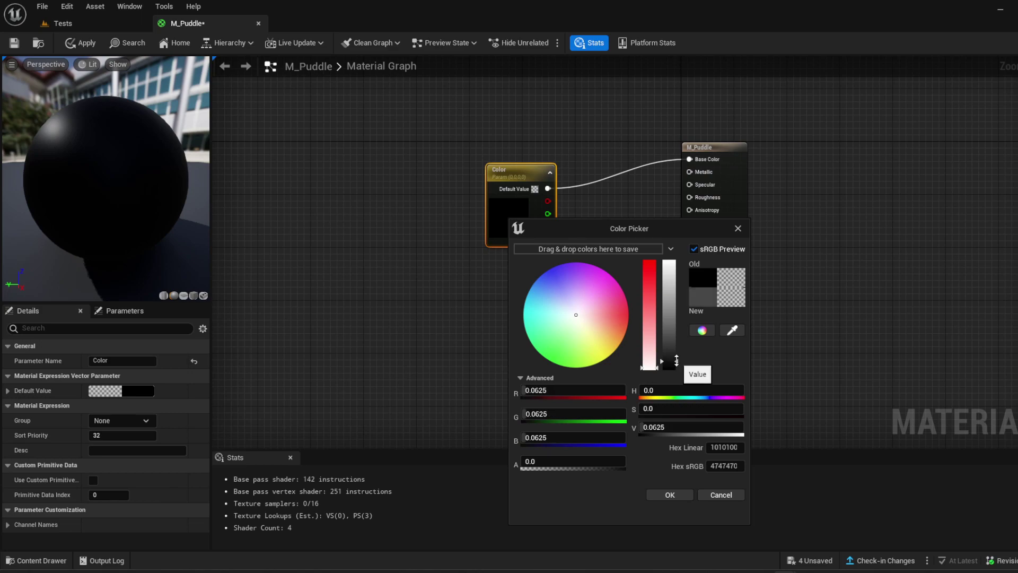
left_click(668, 495)
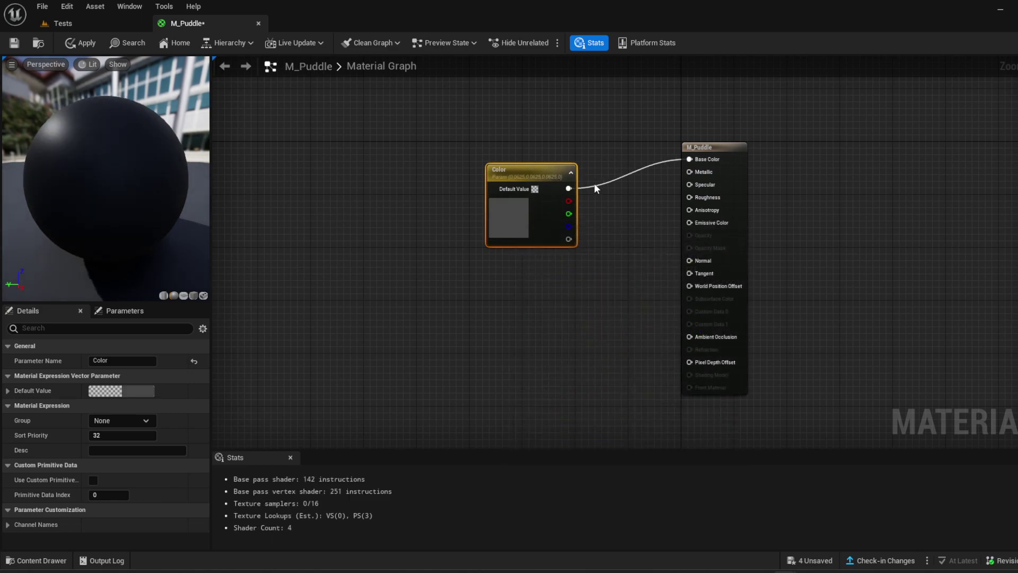
left_click_drag(547, 166, 471, 143)
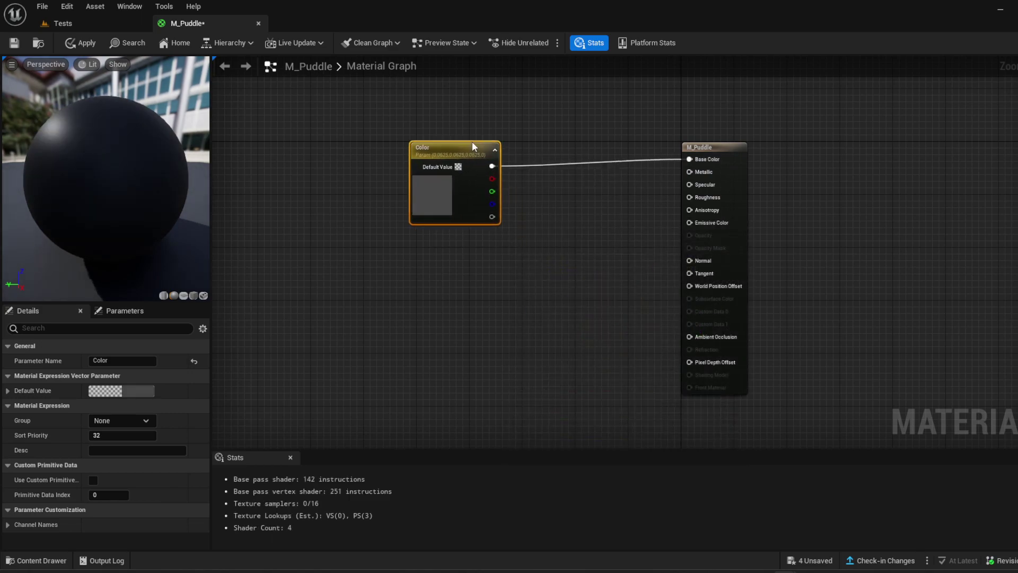
Add the Puddle_Teach and water normal textures to the M_Puddle graph as Texture Samples, stacked below the Color node
left_click(69, 24)
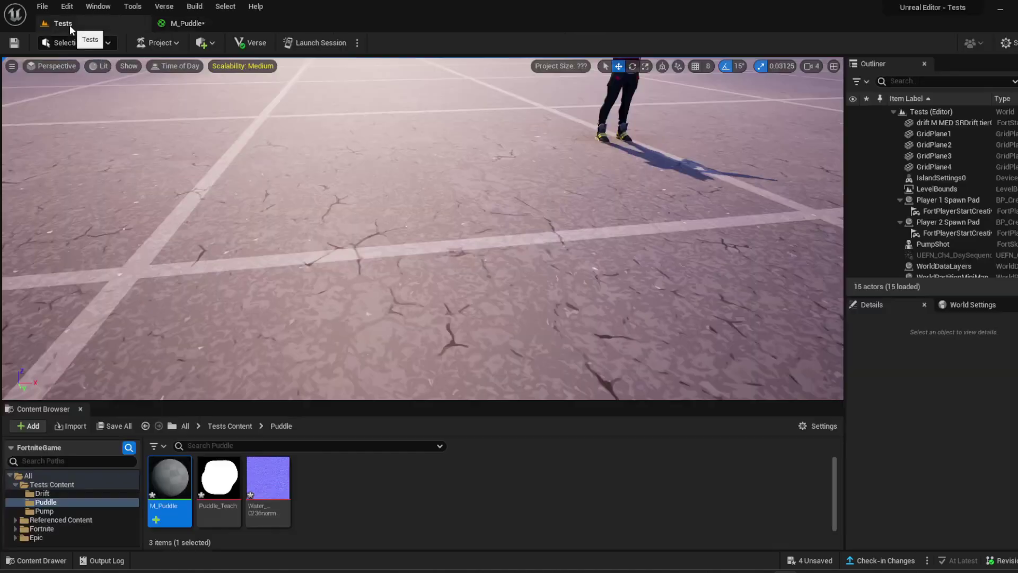
left_click_drag(315, 499, 317, 282)
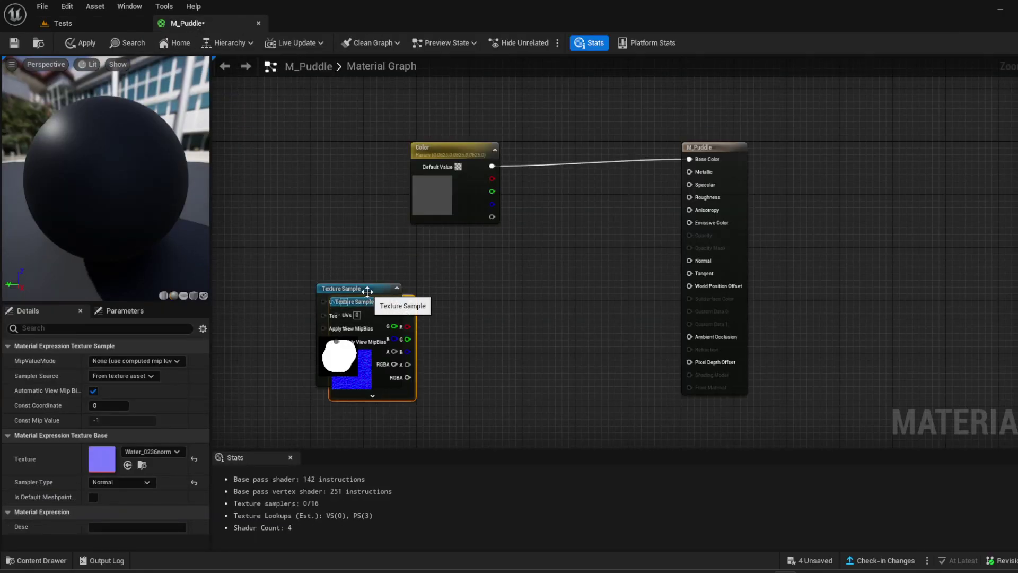
left_click_drag(392, 300, 463, 250)
left_click_drag(377, 304, 454, 361)
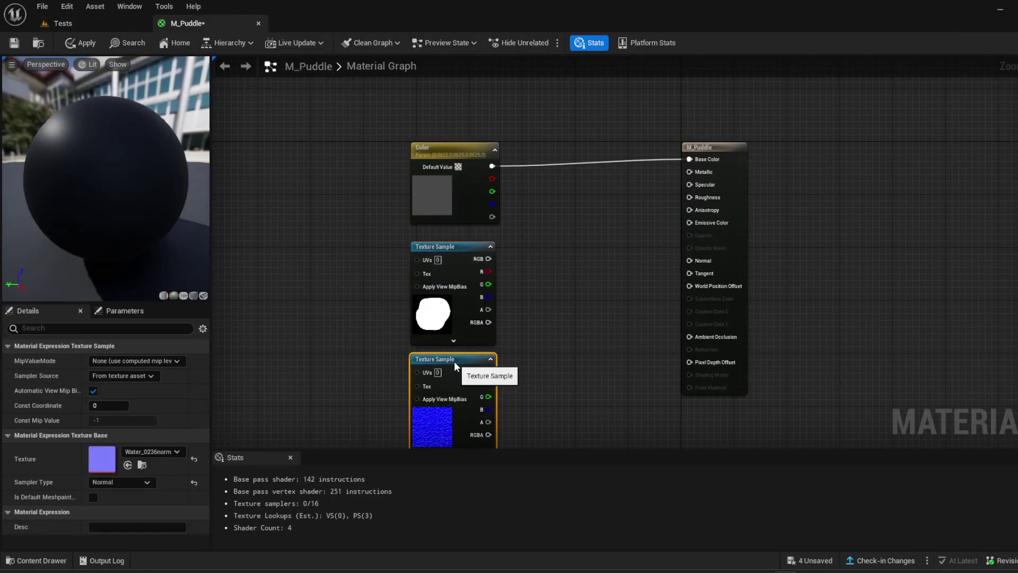
Set the M_Puddle material domain to Deferred Decal and its blend mode to Translucent
left_click(725, 147)
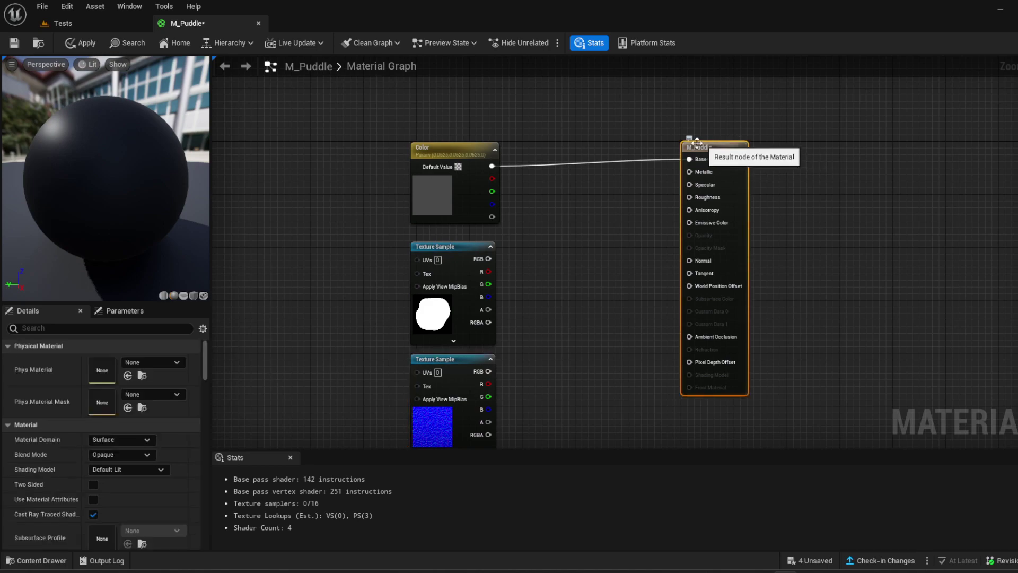
left_click(139, 440)
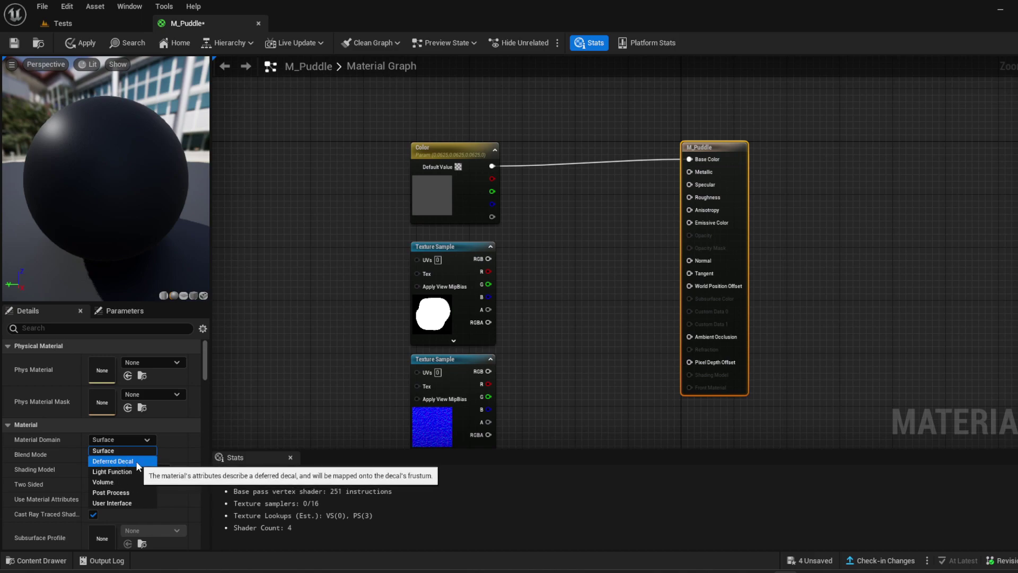
left_click(136, 460)
left_click(126, 456)
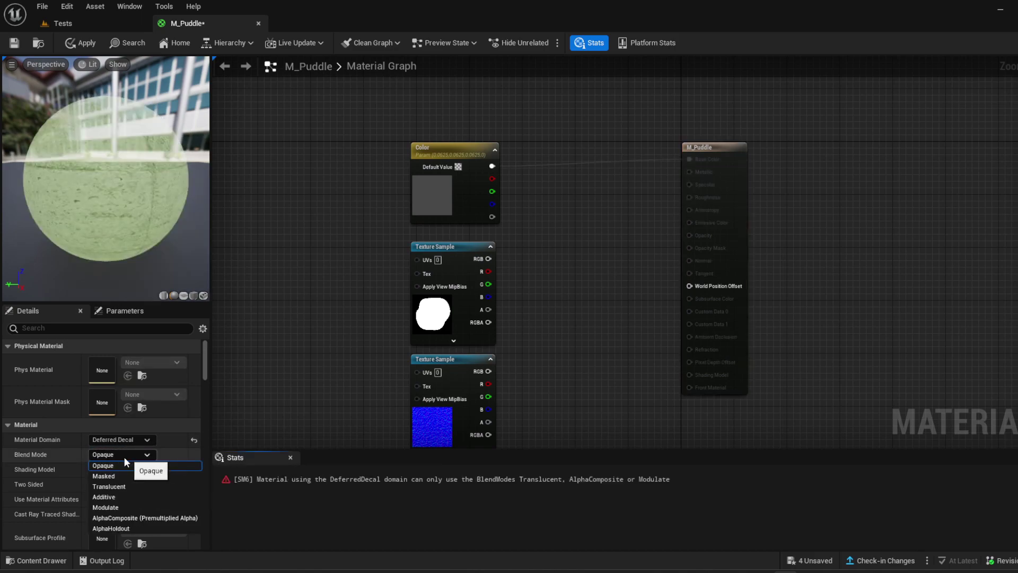
left_click(101, 487)
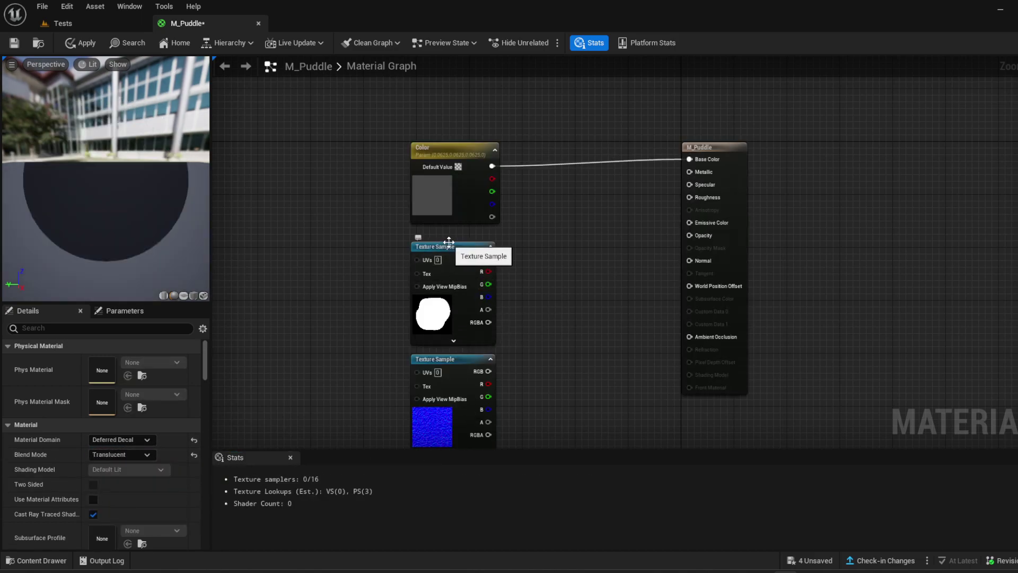
Connect the Puddle_Teach texture's alpha output to Opacity and place M_Puddle as a decal on the ground of the Tests level
left_click(435, 248)
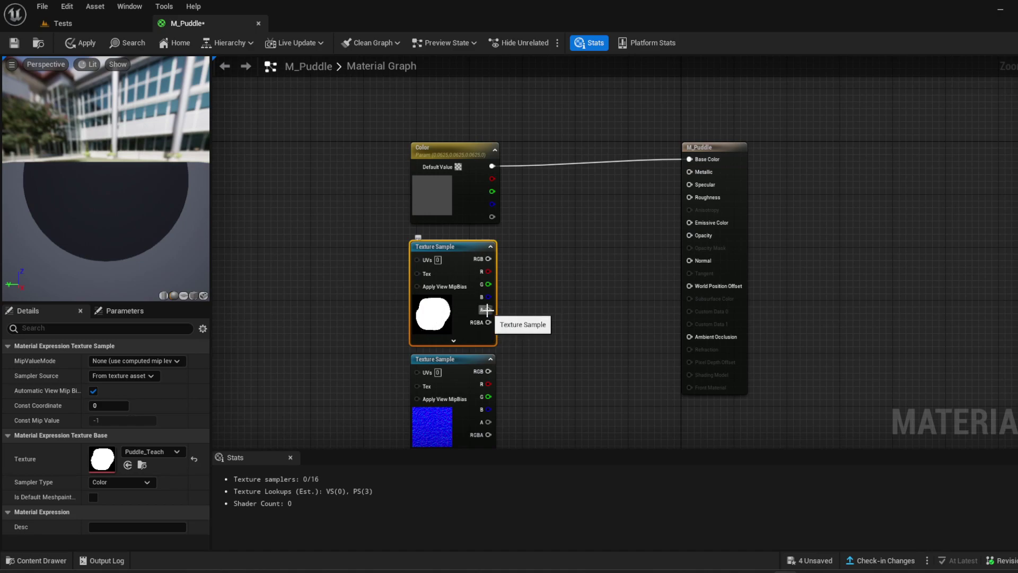
left_click_drag(489, 310, 689, 235)
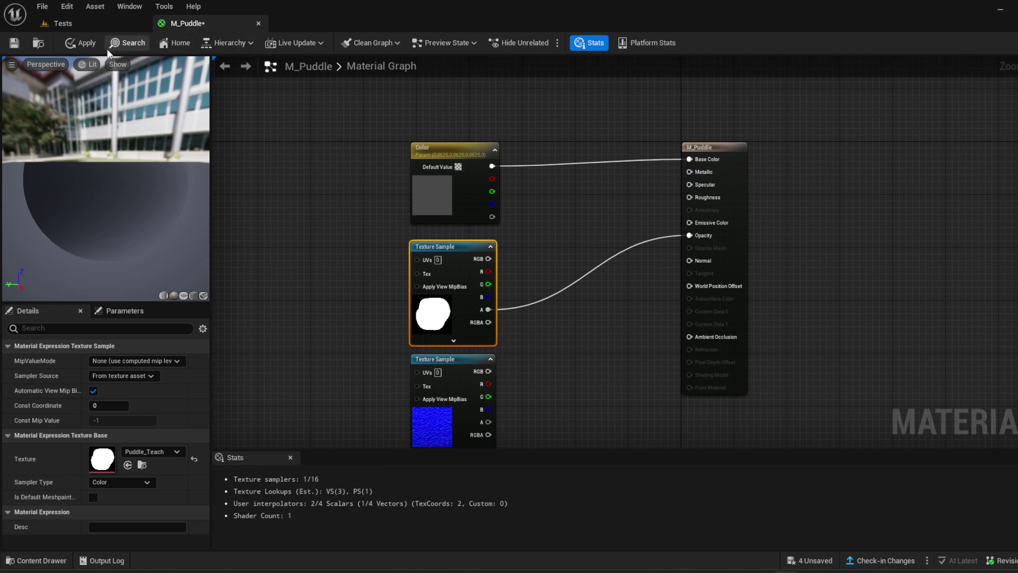
left_click(90, 24)
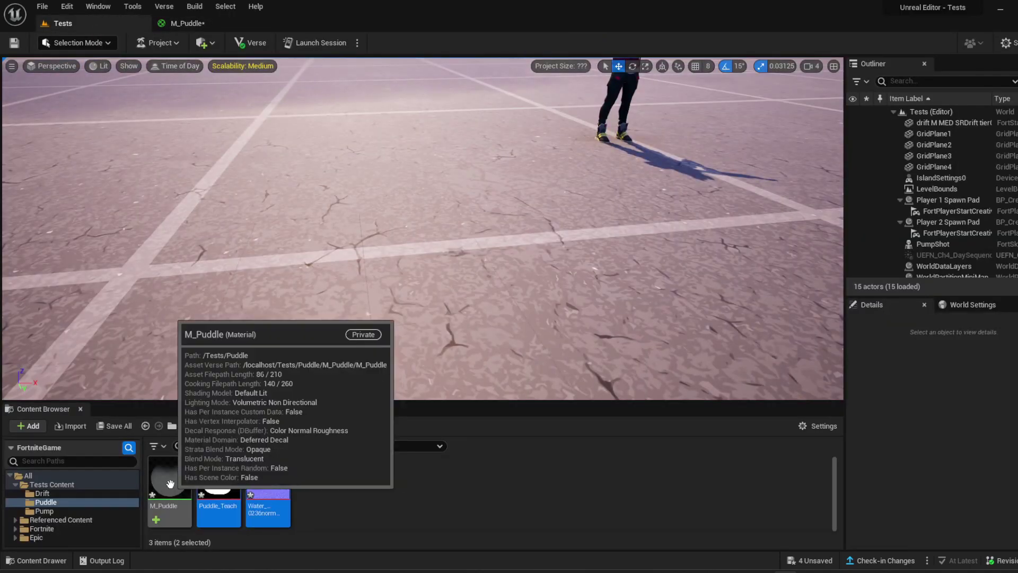
left_click_drag(170, 480, 408, 222)
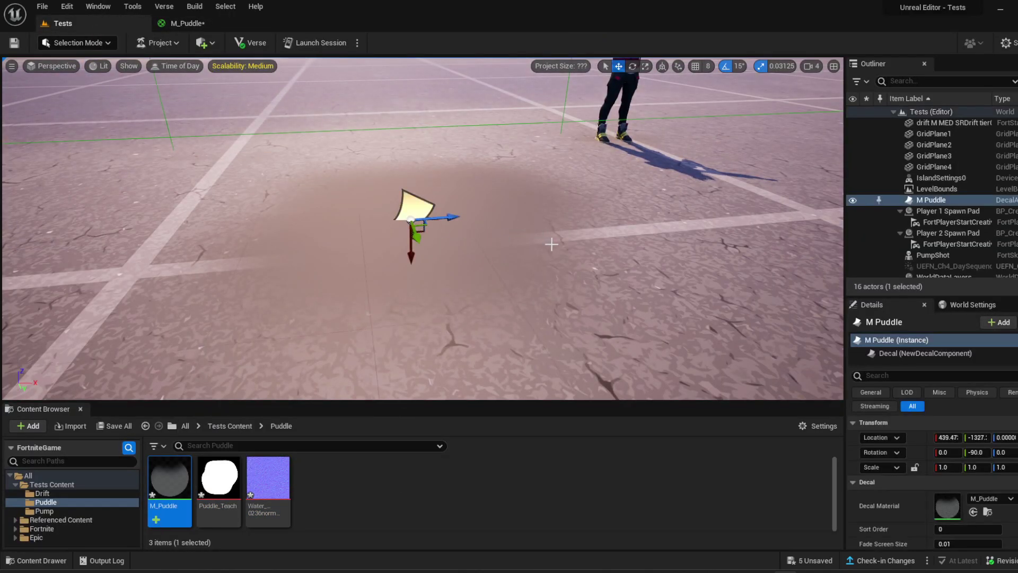
right_click_drag(552, 243, 519, 234)
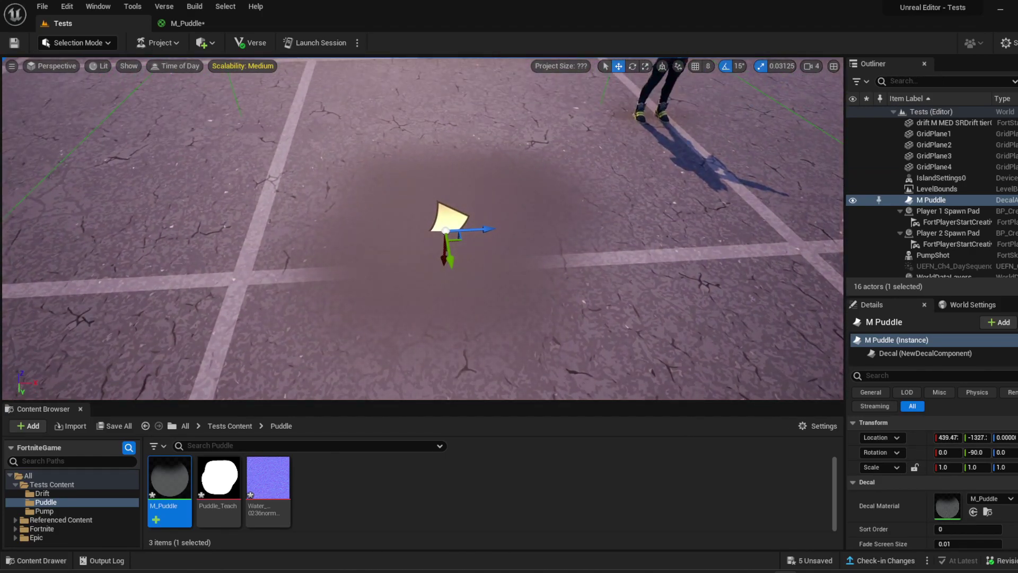
Connect the water texture's RGB output to the Normal input of M_Puddle, apply the material and check the decal in the level
left_click(217, 24)
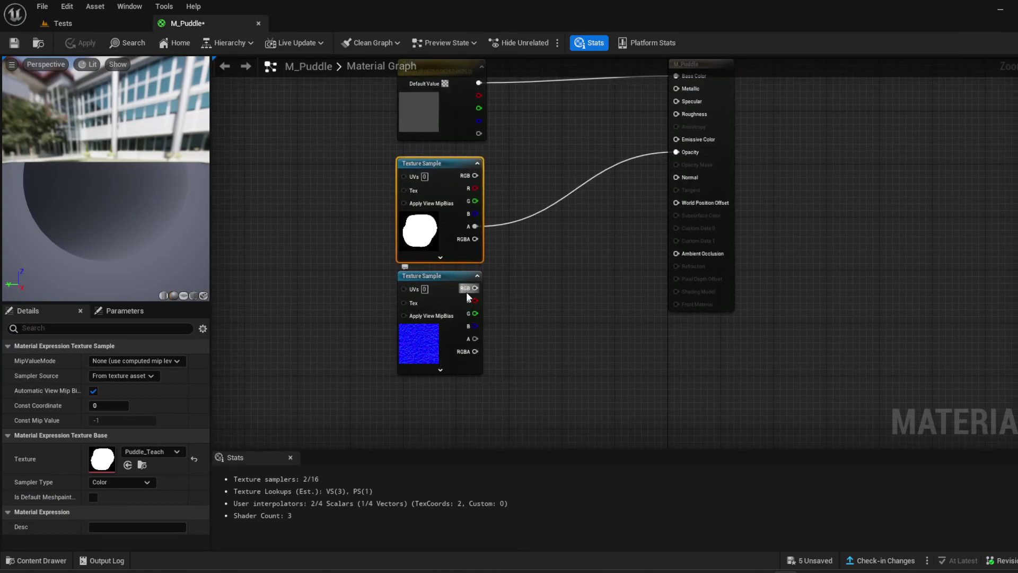
left_click_drag(474, 288, 677, 179)
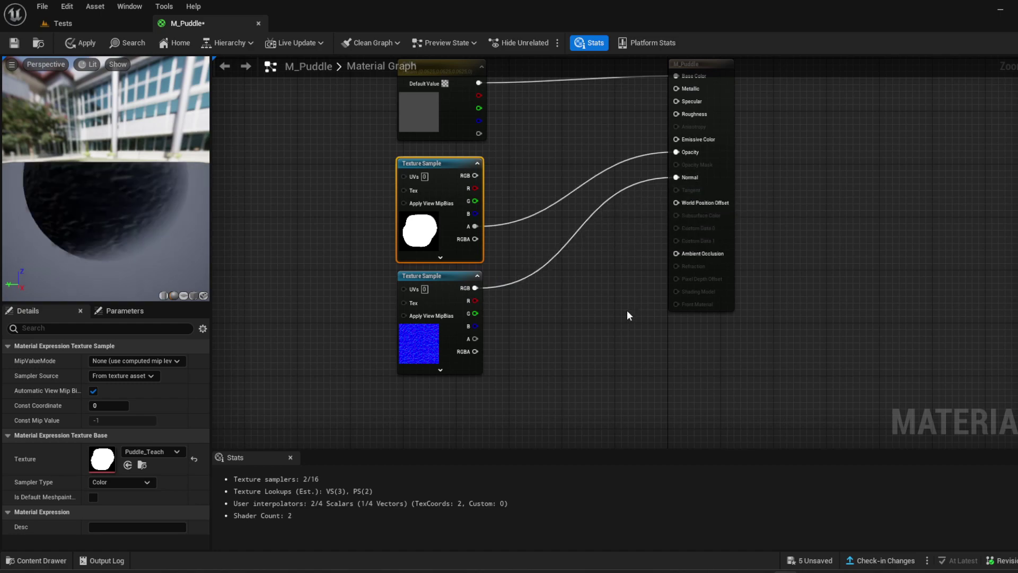
left_click(80, 42)
left_click(85, 25)
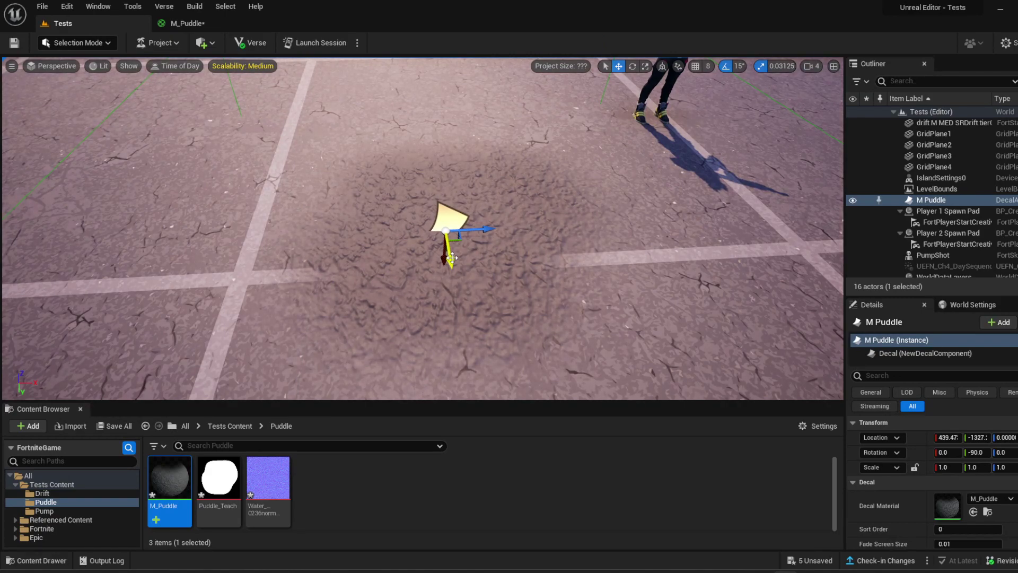
Rearrange the Color node and both Texture Samples in the M_Puddle graph to free space beside the result node
left_click(223, 24)
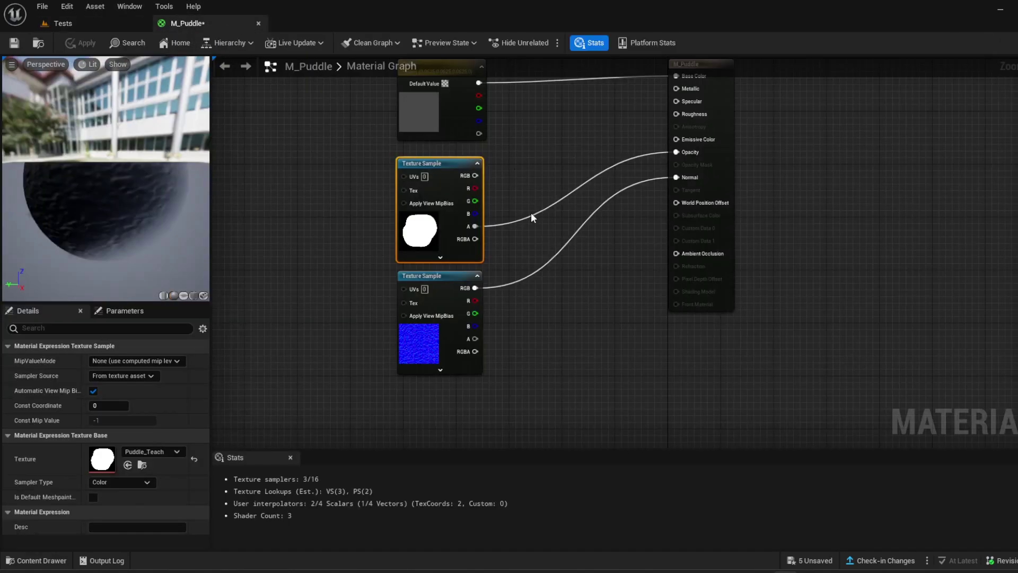
right_click_drag(592, 253, 593, 335)
left_click_drag(444, 148, 417, 89)
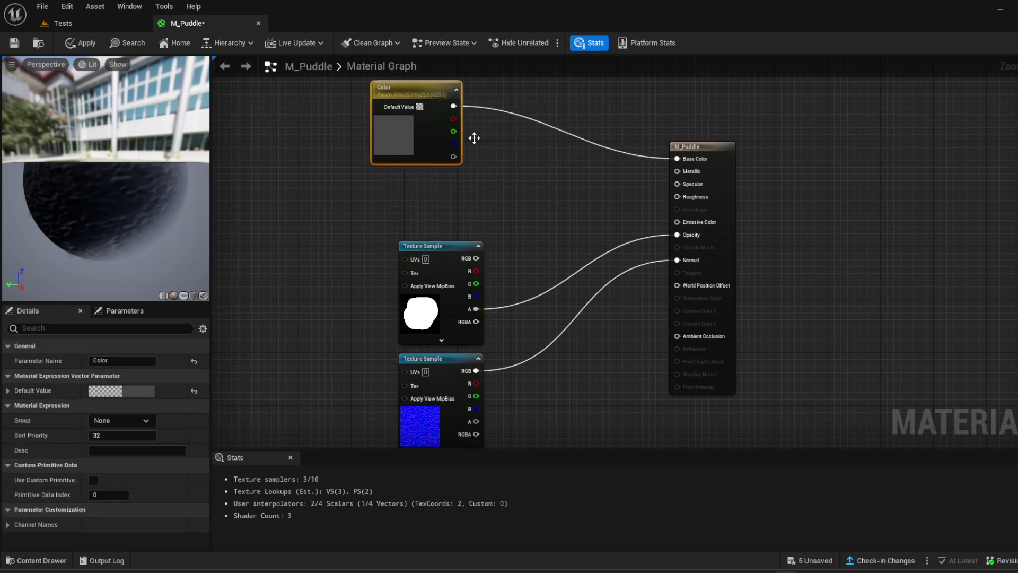
right_click_drag(475, 138, 447, 214)
left_click_drag(370, 164, 366, 117)
right_click_drag(439, 235, 437, 194)
left_click_drag(409, 284, 361, 295)
right_click_drag(461, 284, 463, 196)
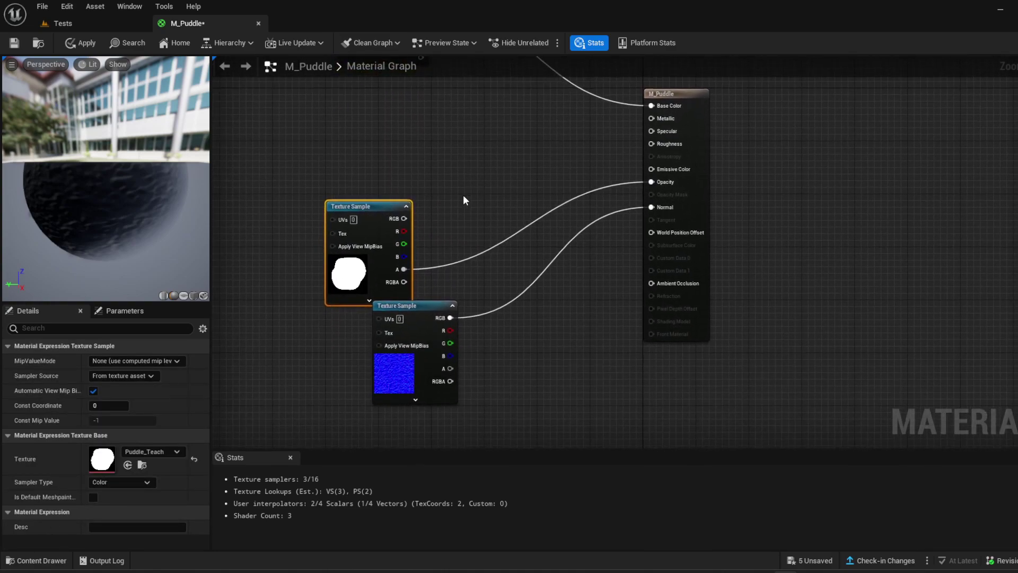
left_click(426, 303, "shift")
left_click_drag(424, 304, 368, 333)
left_click(421, 289)
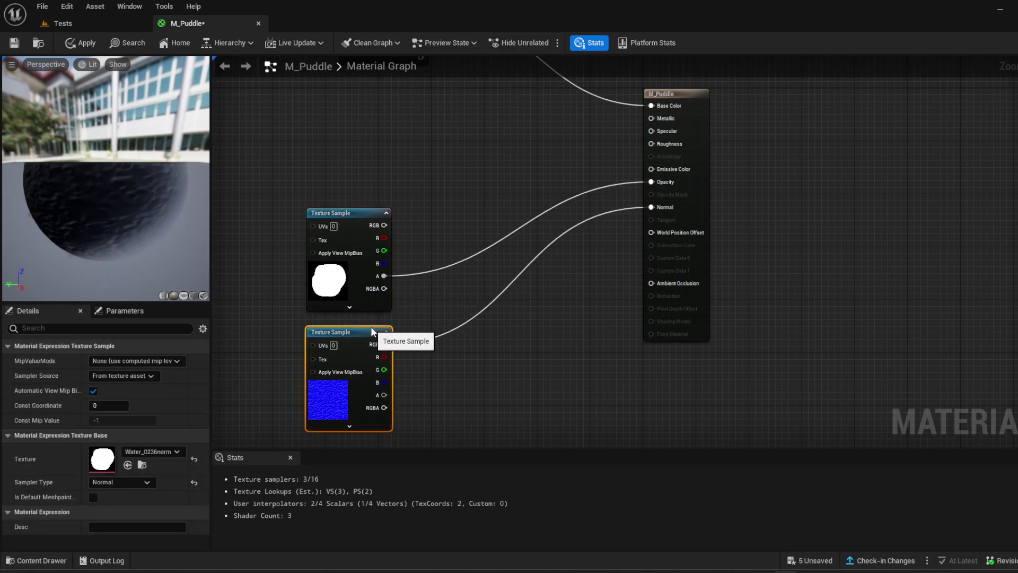
right_click_drag(468, 288, 485, 349)
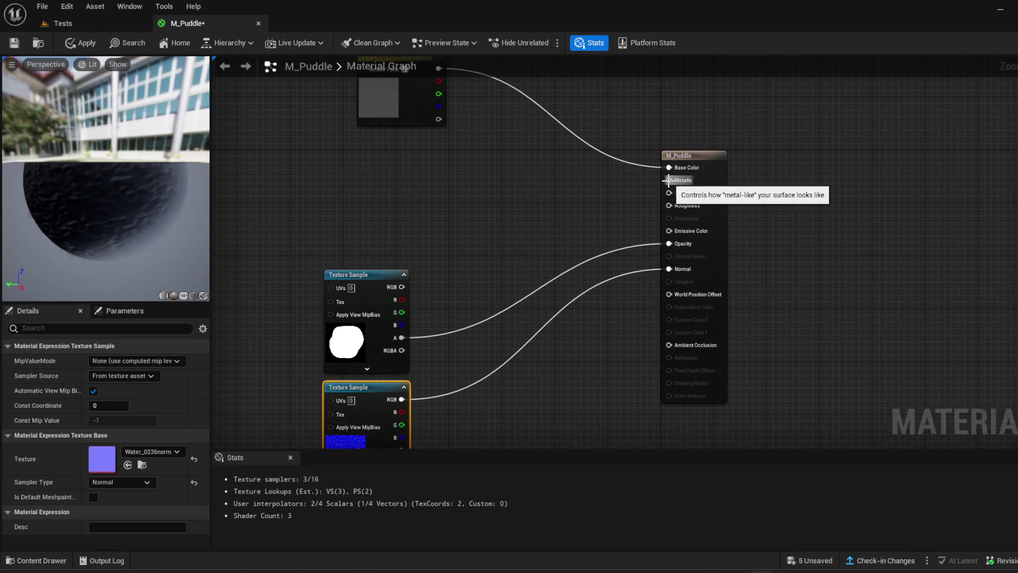
Add a Constant connected to the Metallic input and convert it to a parameter named Metallic
left_click_drag(669, 180, 542, 183)
left_click(565, 218)
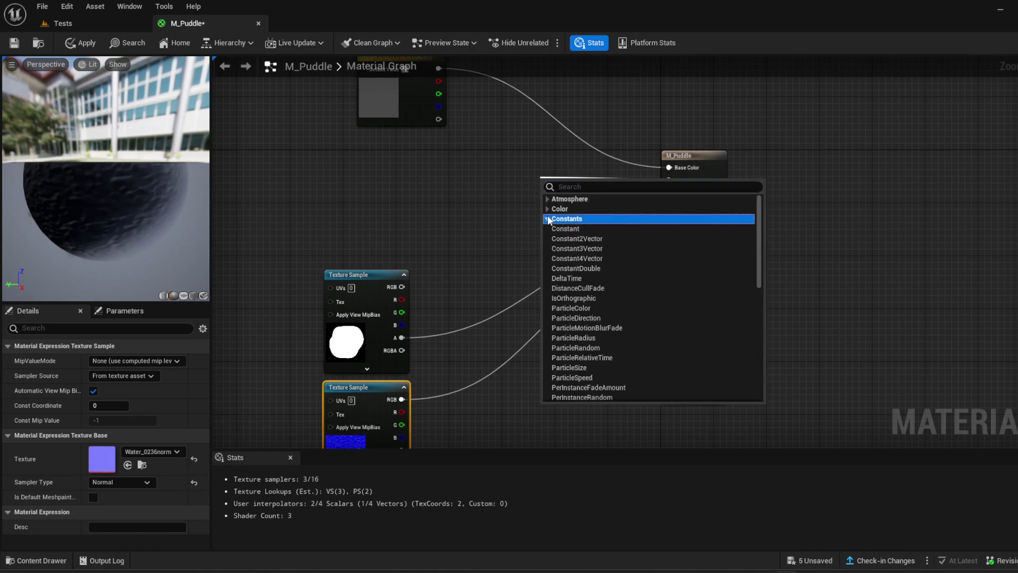
left_click(566, 232)
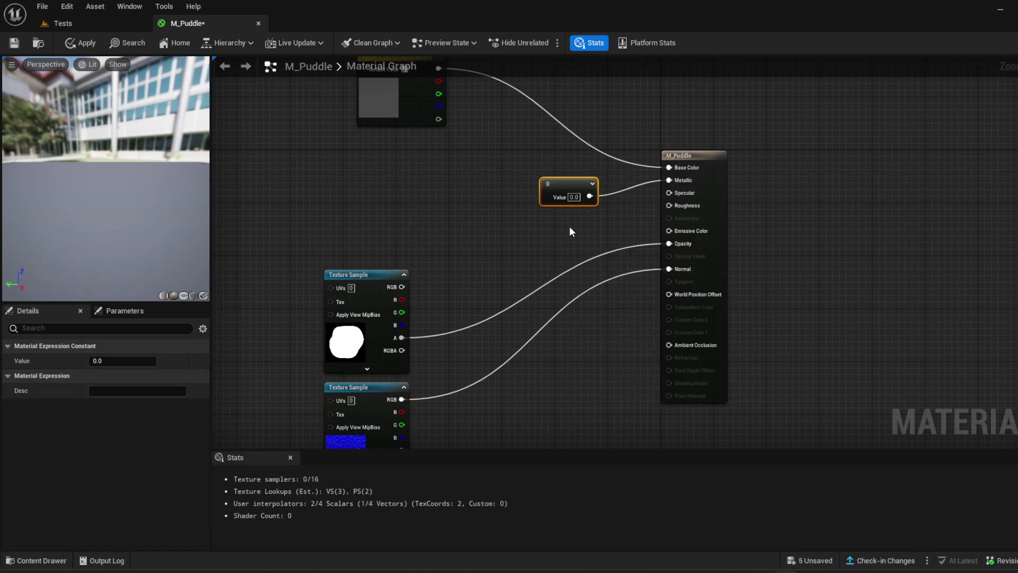
right_click(555, 190)
left_click(603, 212)
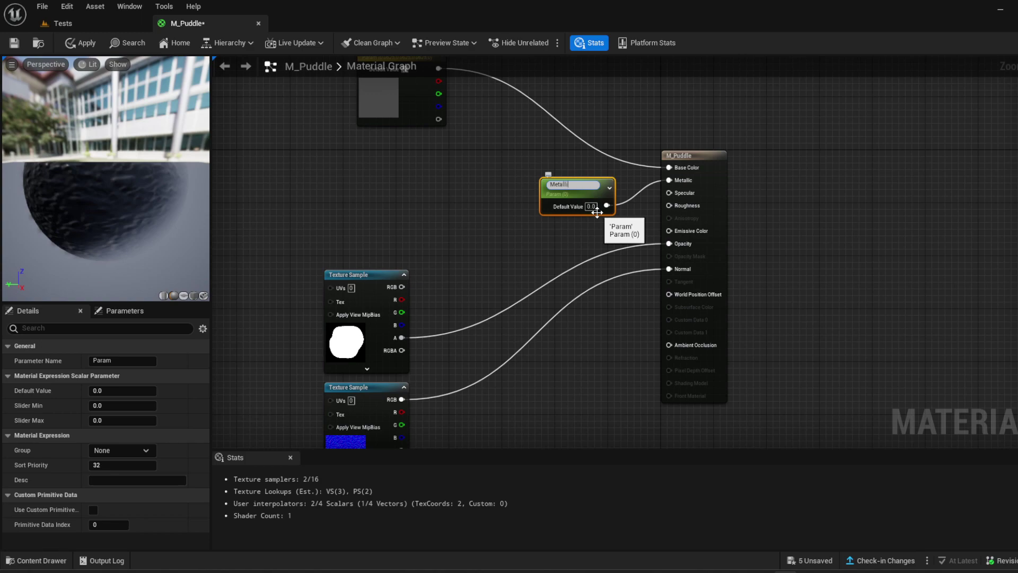
left_click(539, 232)
Set the Metallic parameter's default value to 0.01 and place its node below the Color node
left_click_drag(586, 188, 500, 174)
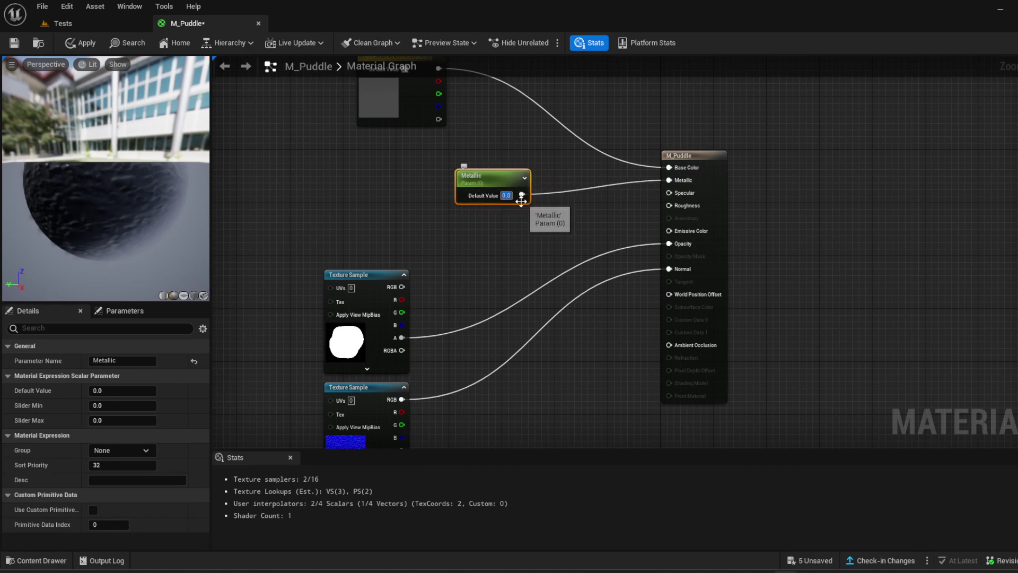
left_click(507, 195)
type("0.01")
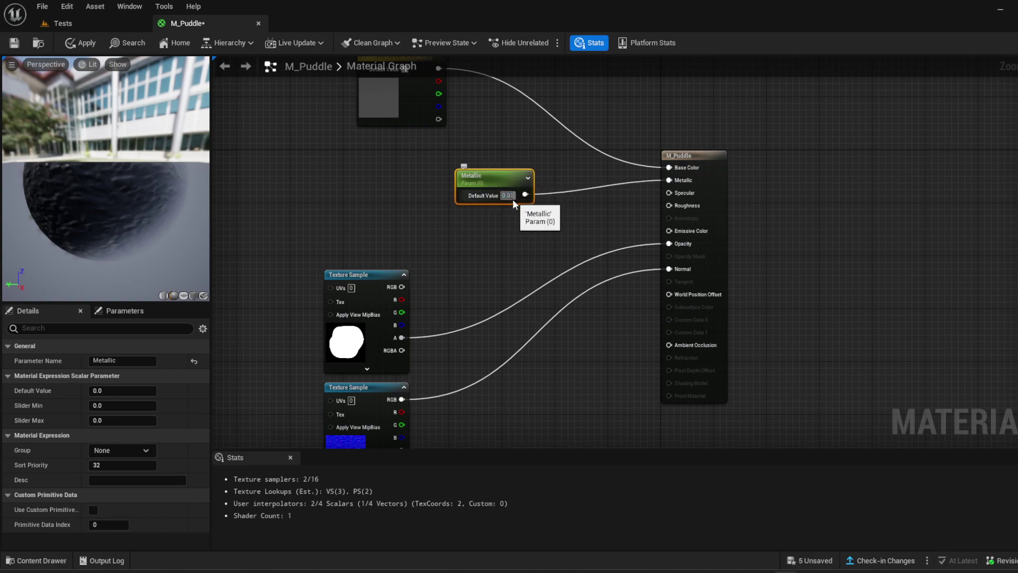
left_click(546, 211)
left_click_drag(488, 178, 465, 156)
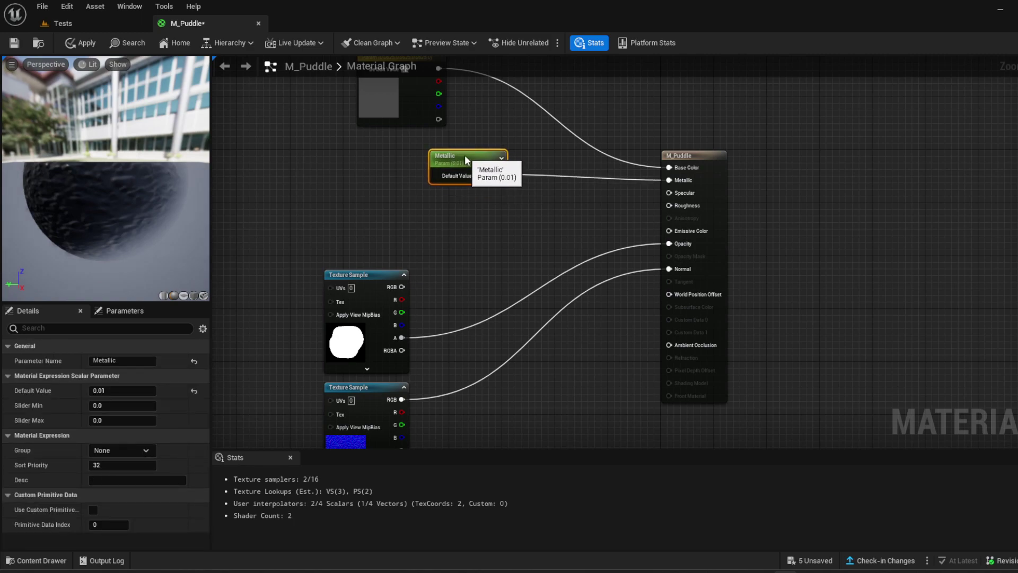
Add a Constant connected to the Specular input of M_Puddle and convert it to a parameter named Specualr
left_click_drag(669, 193, 505, 201)
left_click(530, 241)
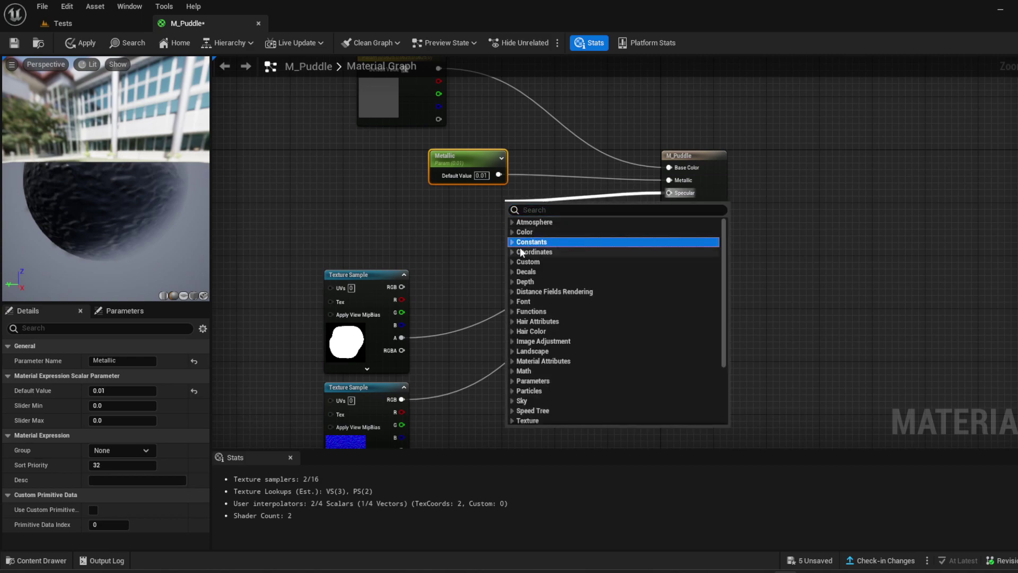
left_click(512, 242)
left_click(528, 251)
right_click(534, 213)
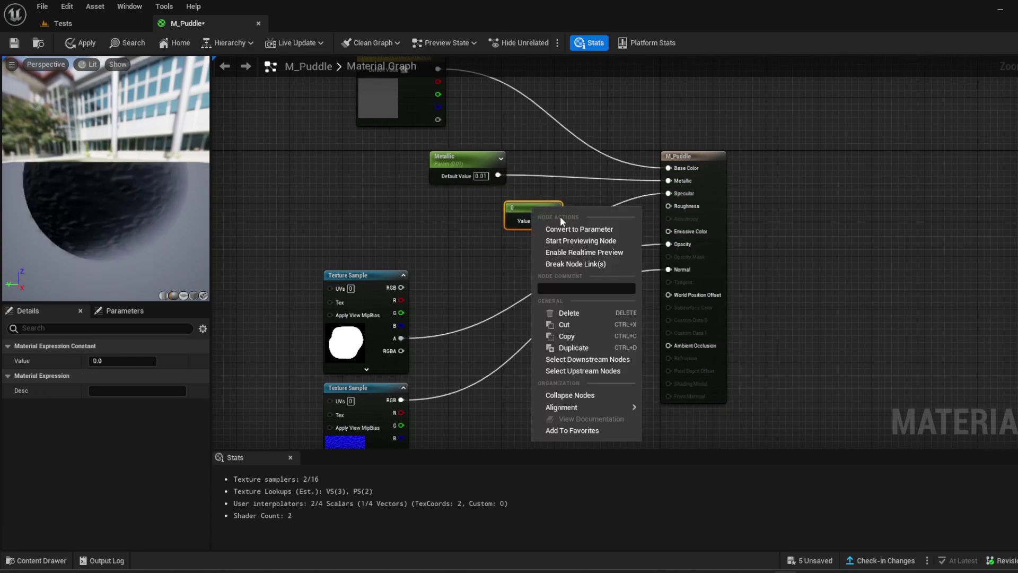
left_click(562, 230)
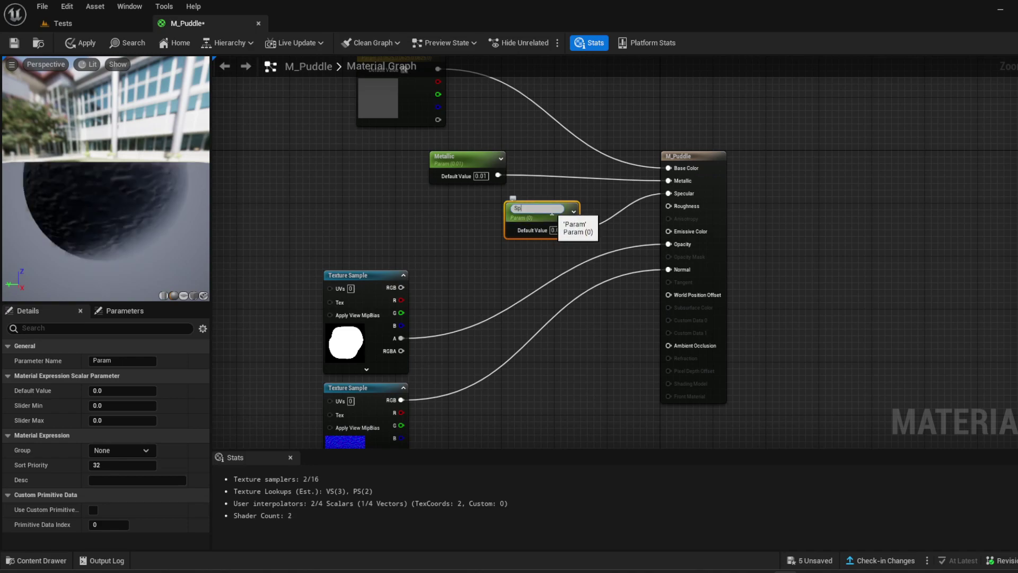
type("Specualr")
key("Return")
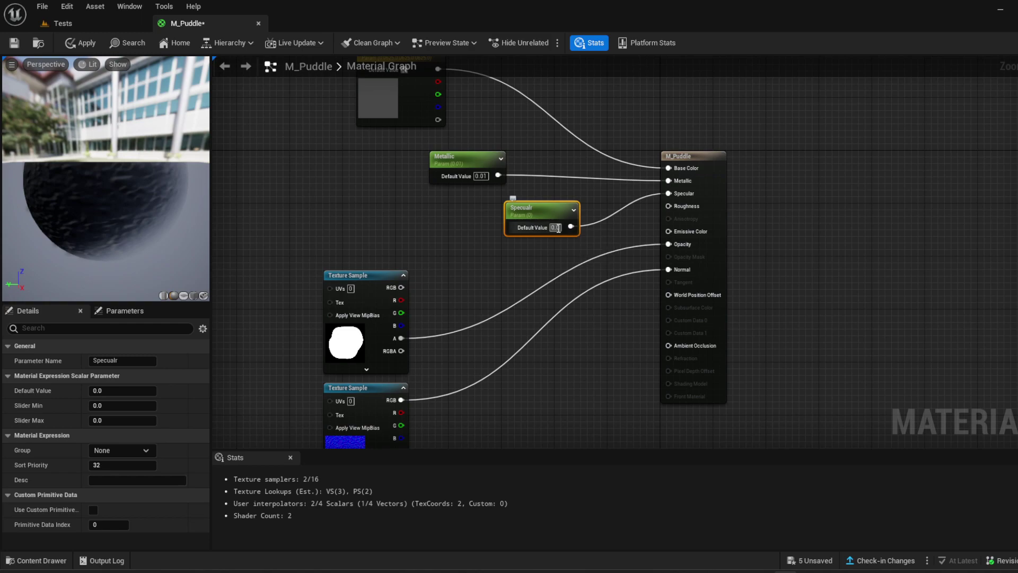
Set the Specualr parameter's default value to 0.9 and place its node directly below the Metallic node
left_click(557, 228)
type("0.9")
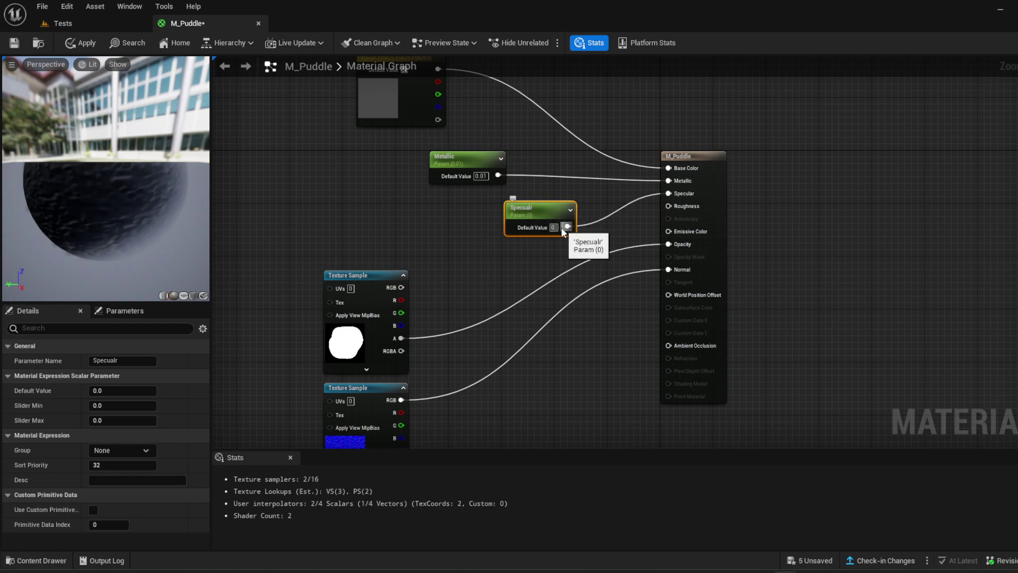
key("Return")
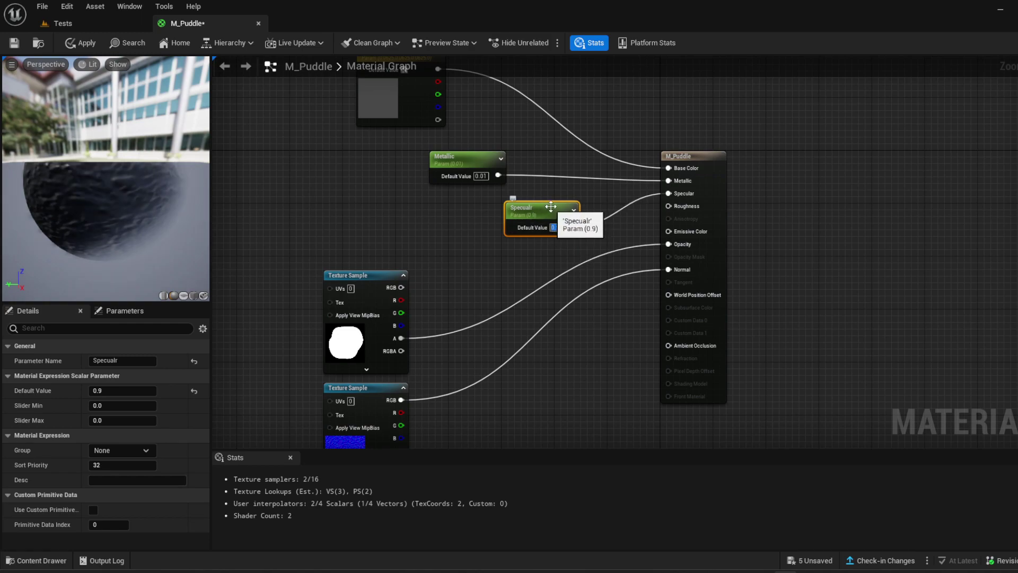
left_click_drag(548, 207, 478, 195)
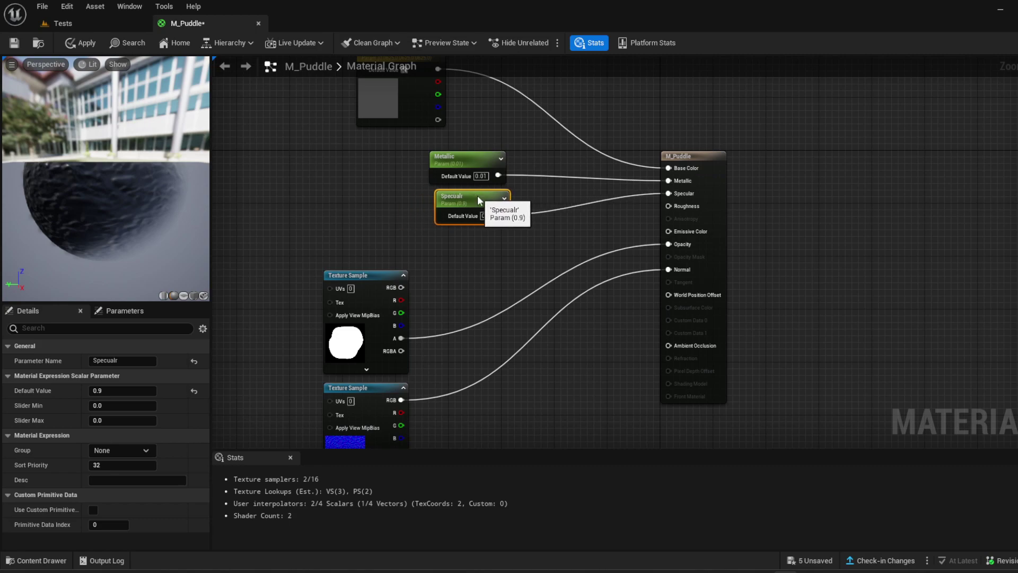
double_click(478, 196)
left_click(534, 219)
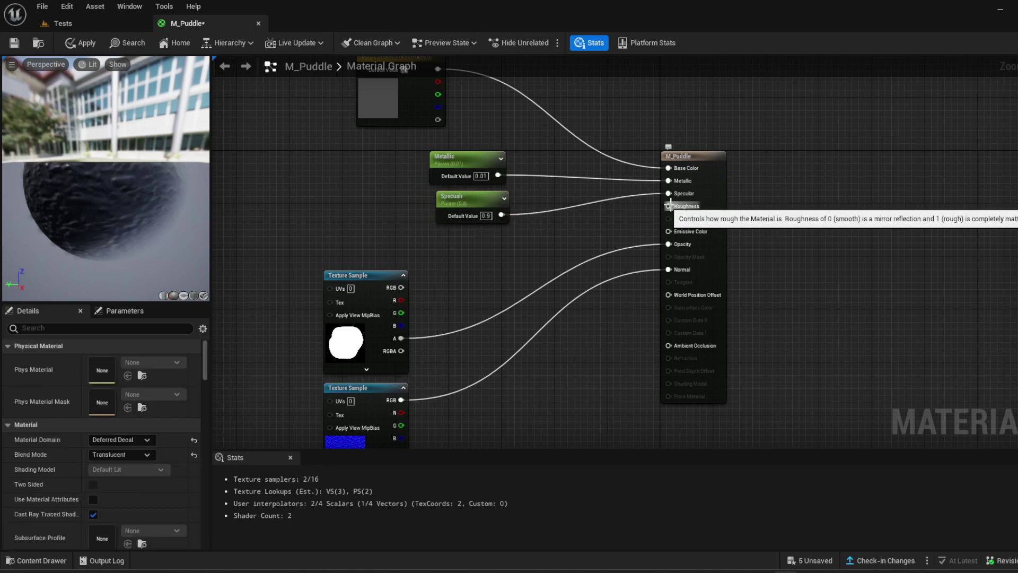
Add a Constant connected to the Roughness input, convert it to a parameter named Roughness and place it below the Specualr node
left_click_drag(669, 206, 508, 241)
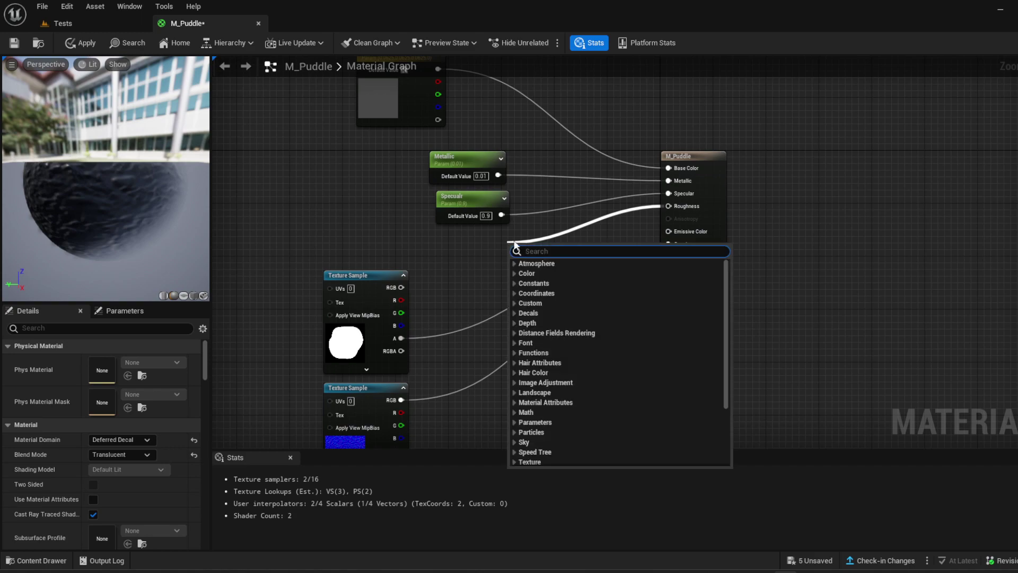
left_click(513, 283)
left_click(537, 293)
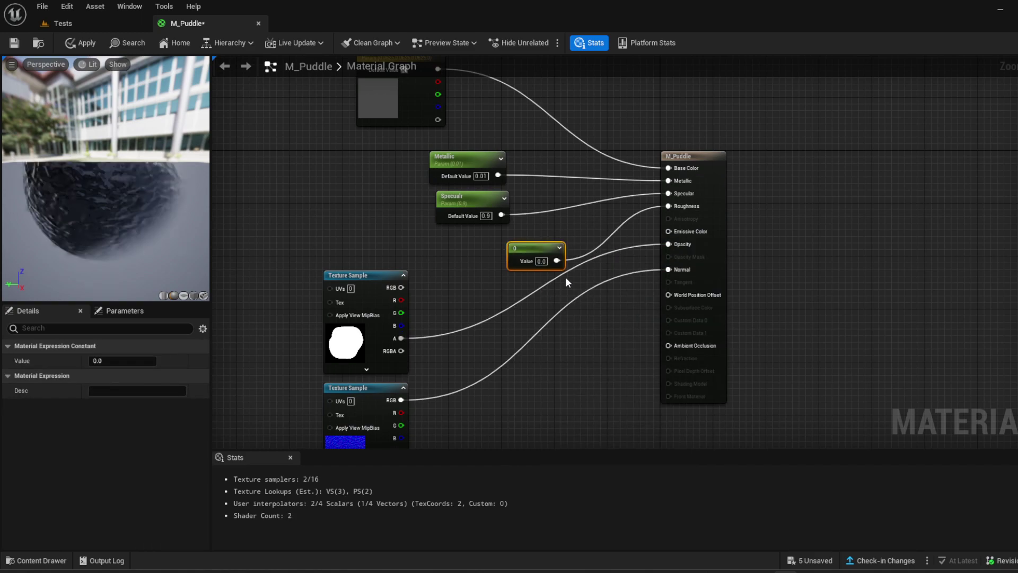
right_click(542, 253)
left_click(563, 271)
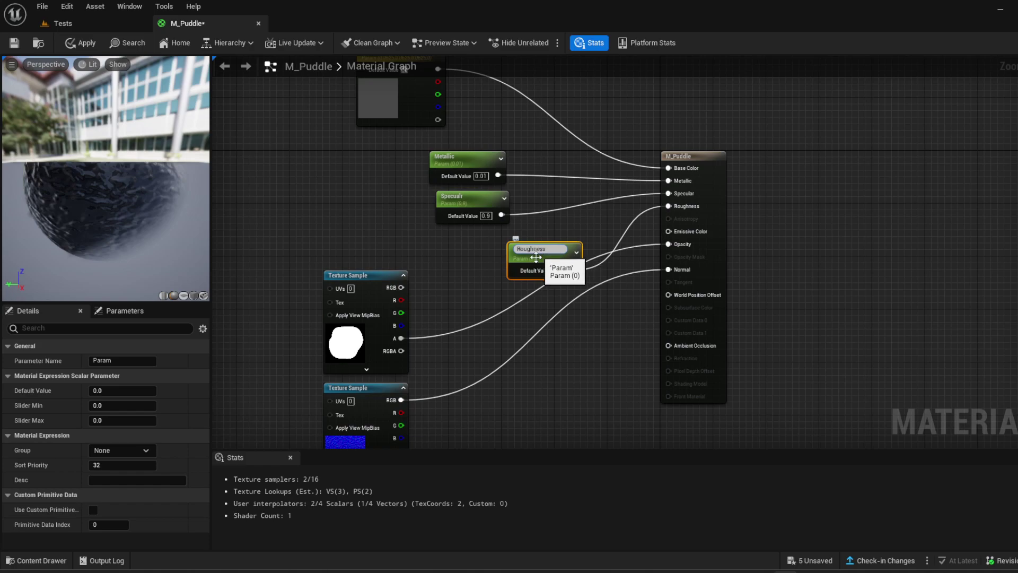
left_click(504, 269)
left_click_drag(537, 249, 463, 234)
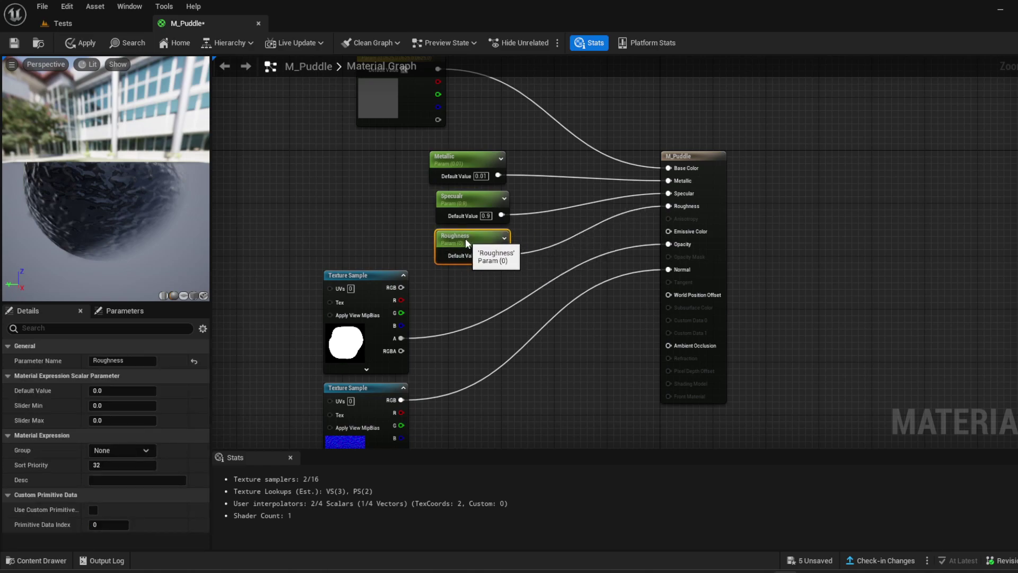
Apply the M_Puddle material changes and examine the puddle decal in the Tests level
left_click(64, 42)
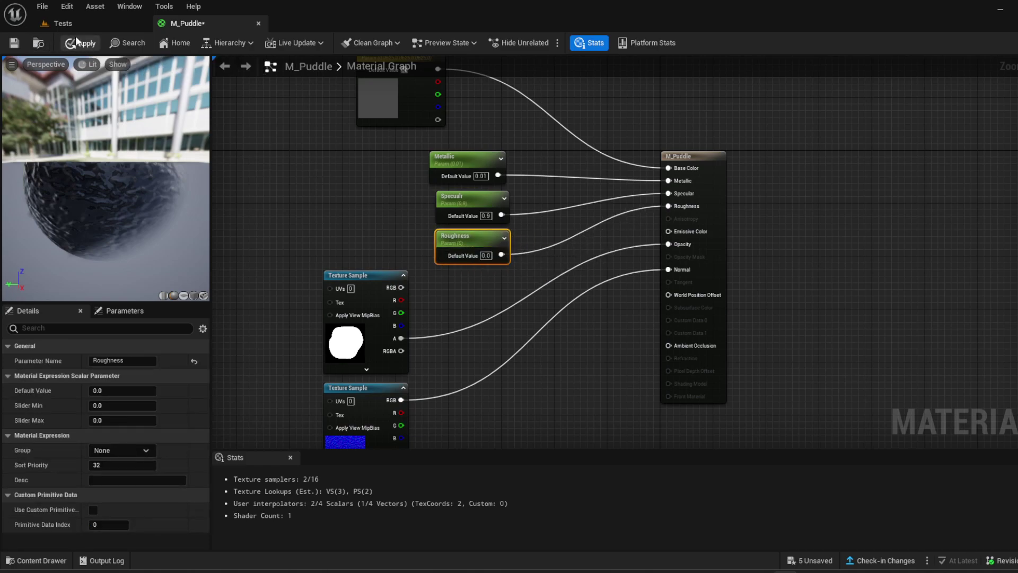
left_click(77, 25)
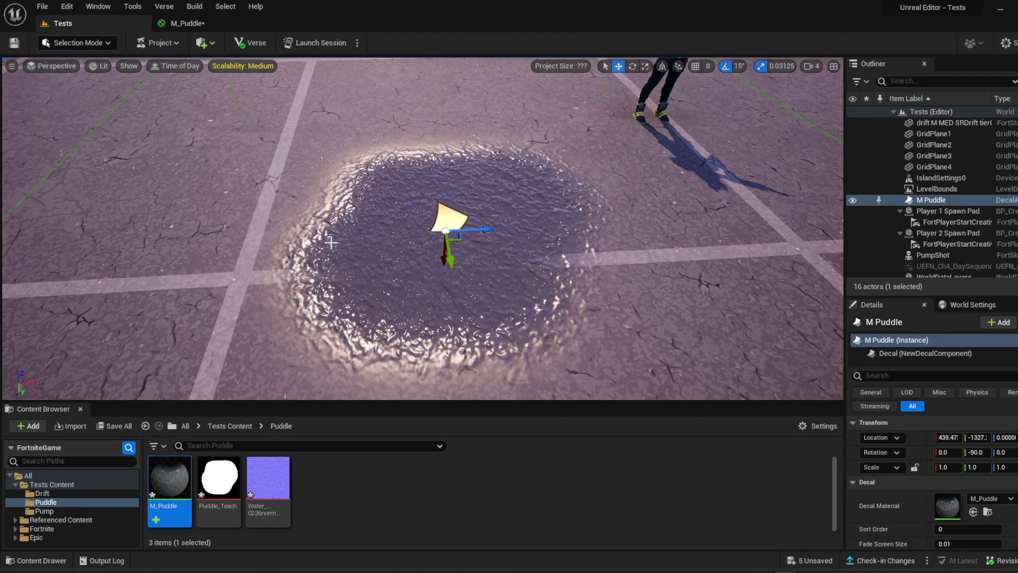
mouse_move(467, 289)
right_mouse_down()
mouse_move(475, 292)
mouse_move(473, 261)
mouse_move(467, 302)
mouse_move(522, 260)
mouse_move(475, 289)
right_mouse_up()
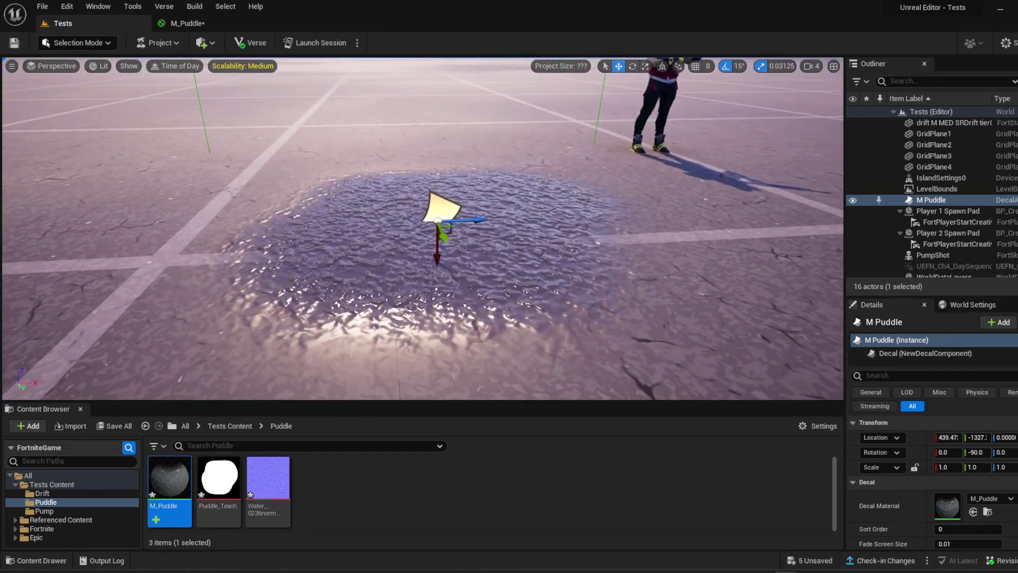
In the M_Puddle graph, move both Texture Samples away from the result node and break the link to the Normal input
left_click(194, 24)
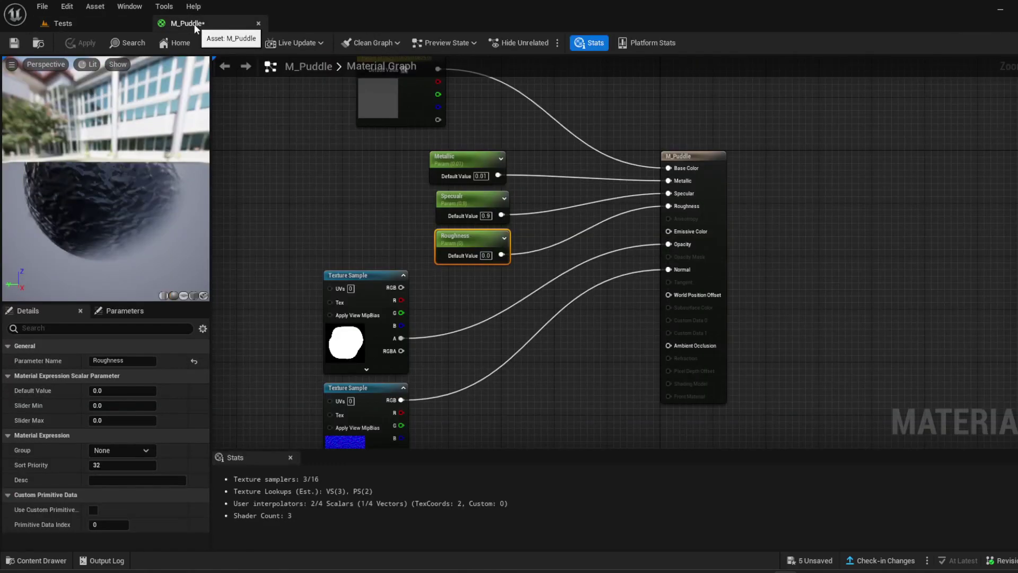
right_click_drag(281, 221, 295, 151)
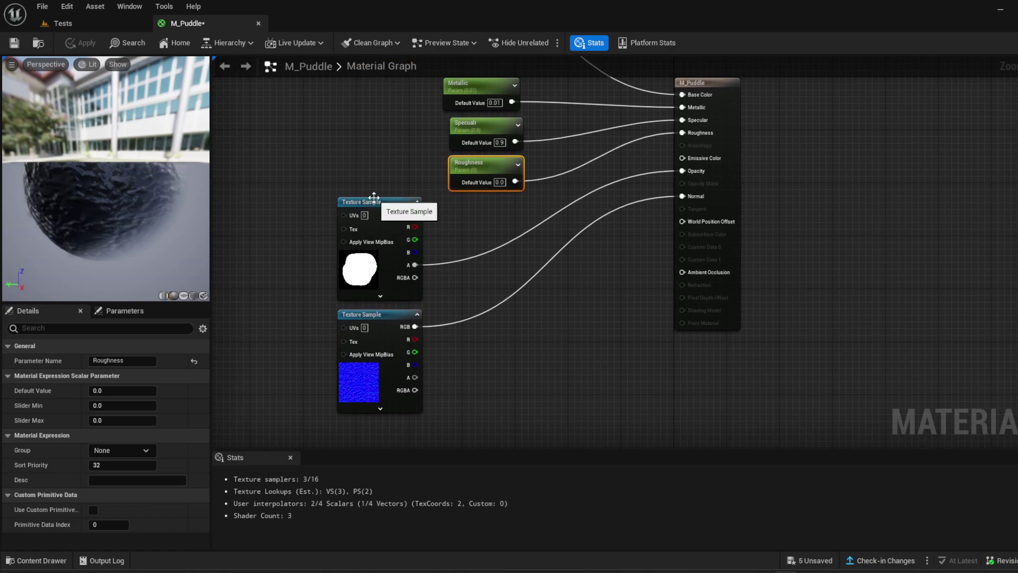
left_click_drag(371, 204, 351, 175)
left_click_drag(375, 313, 362, 313)
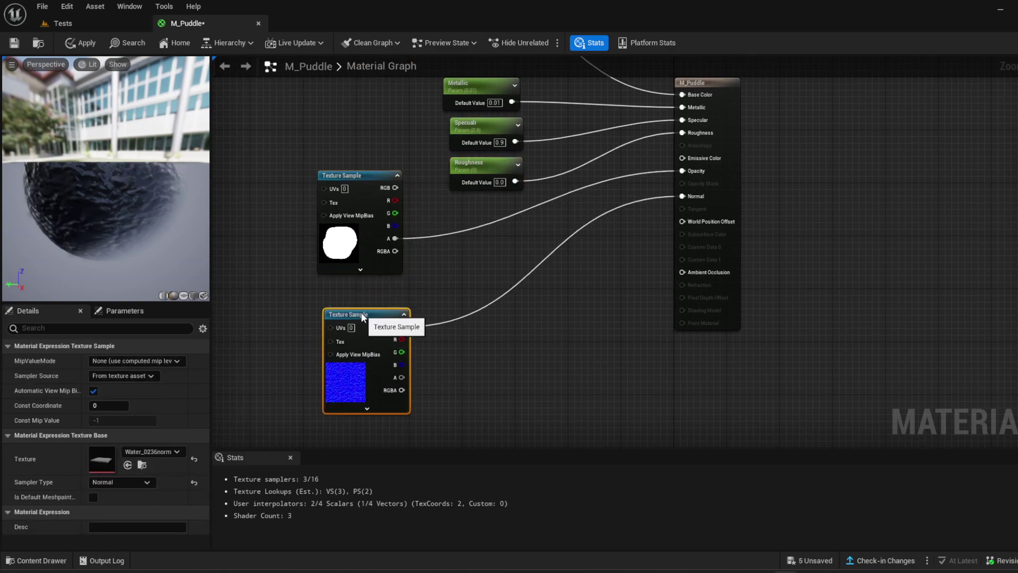
right_click(683, 196)
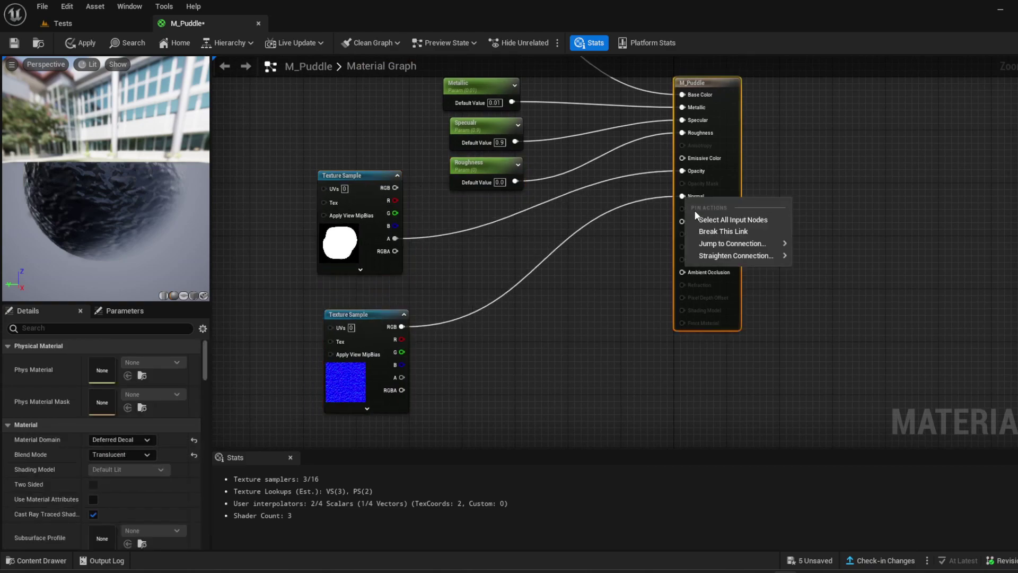
left_click(725, 231)
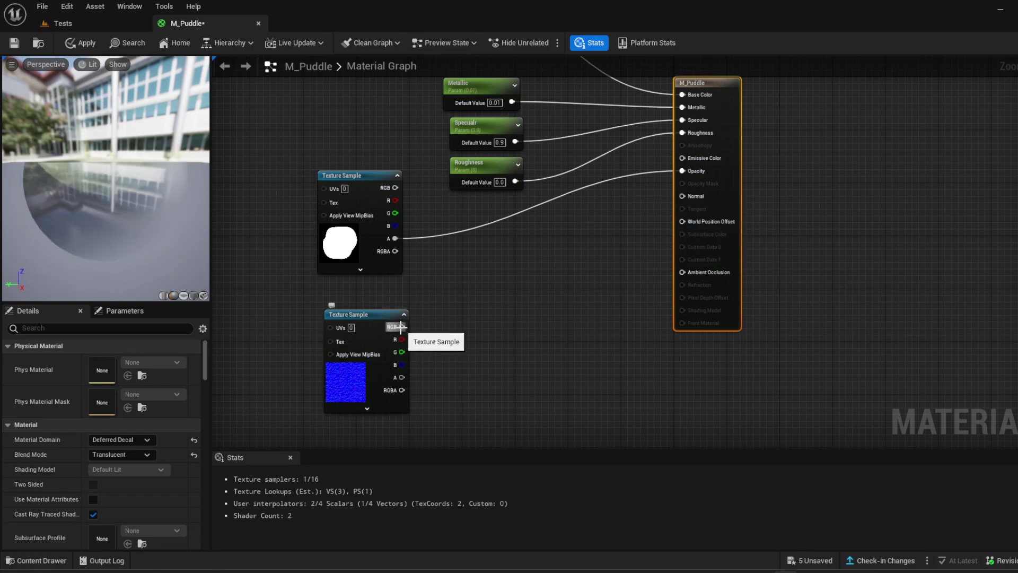
Add a MaterialFunctionCall node beside the water Texture Sample and set its material function to FlattenNormal
right_click(535, 279)
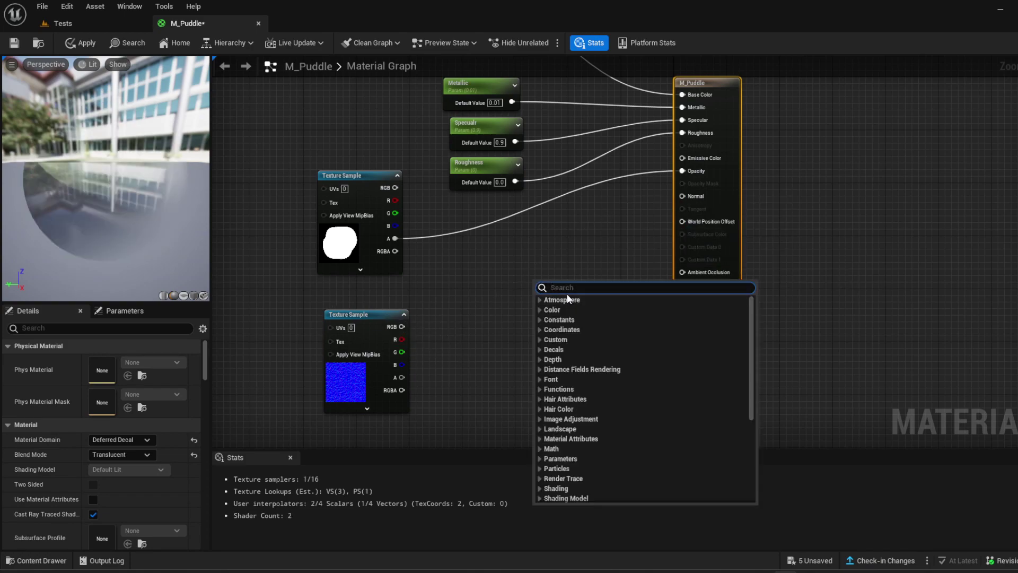
type("material")
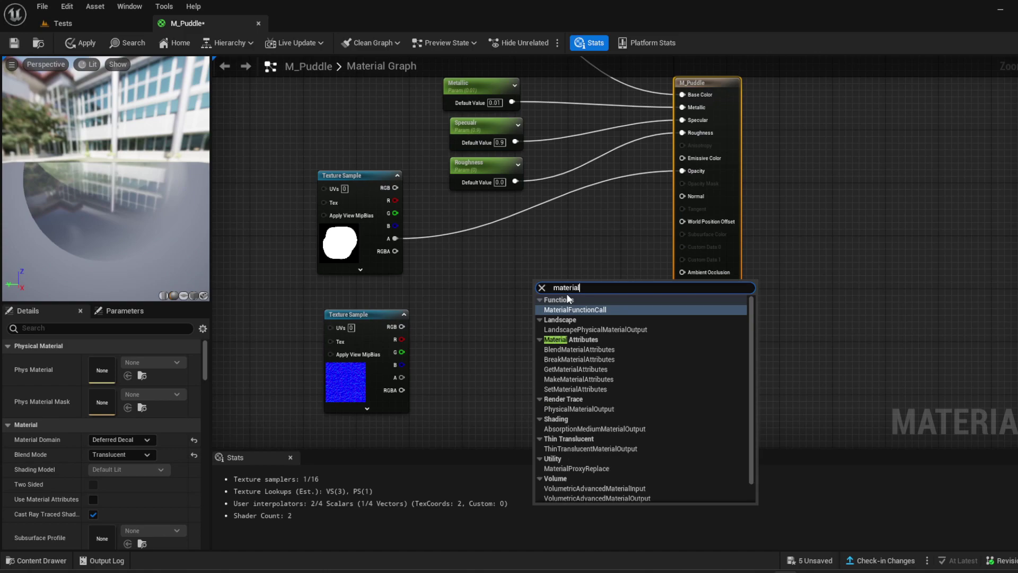
left_click(599, 311)
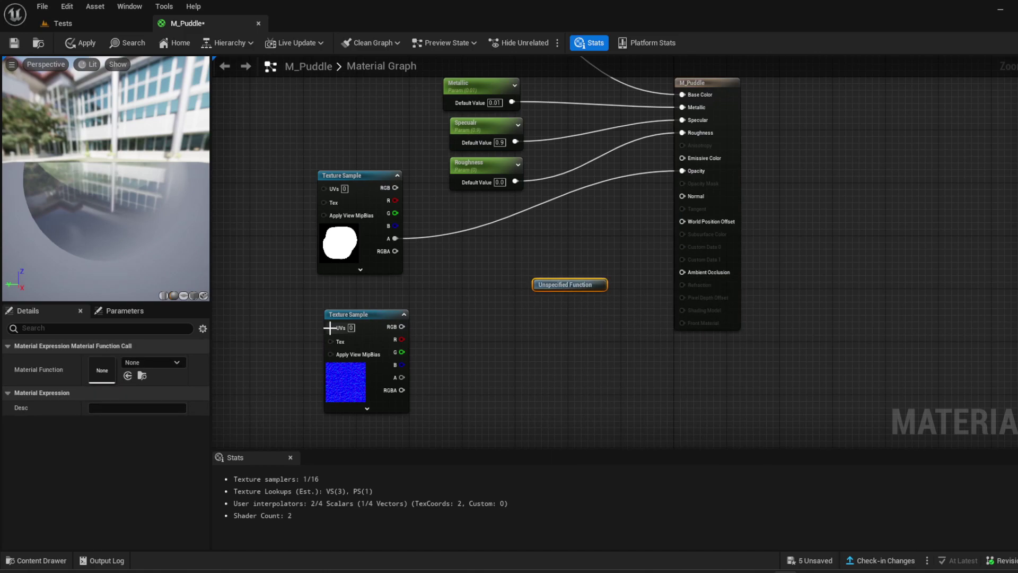
left_click(163, 360)
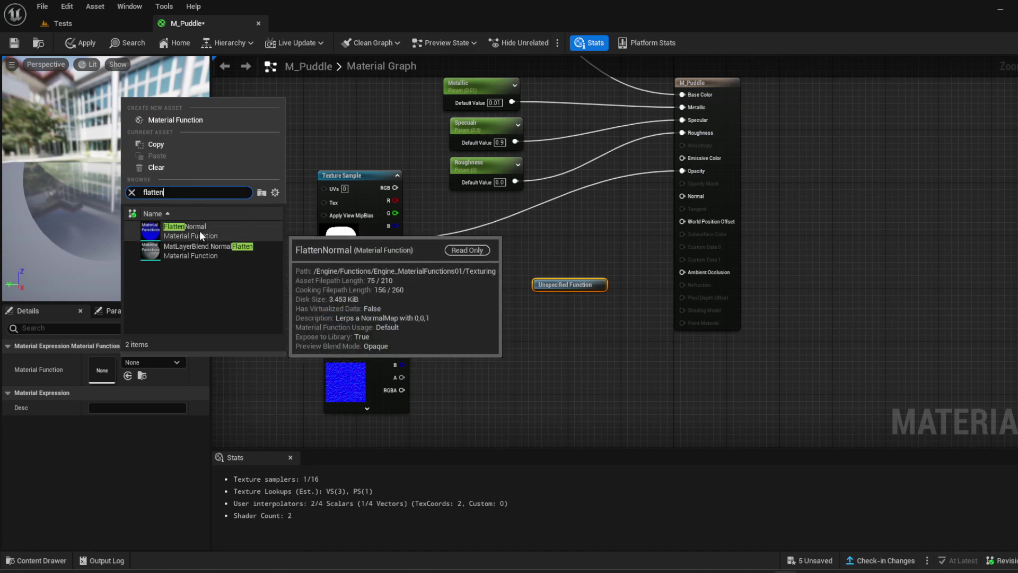
left_click(199, 231)
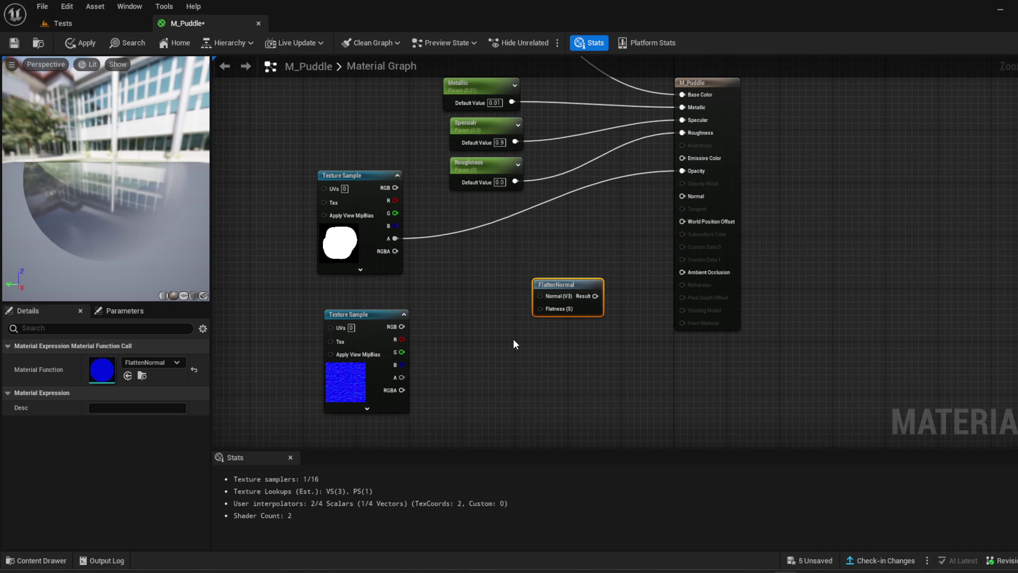
Add a Constant below the FlattenNormal node and convert it to a parameter named Flatness
left_click(528, 363)
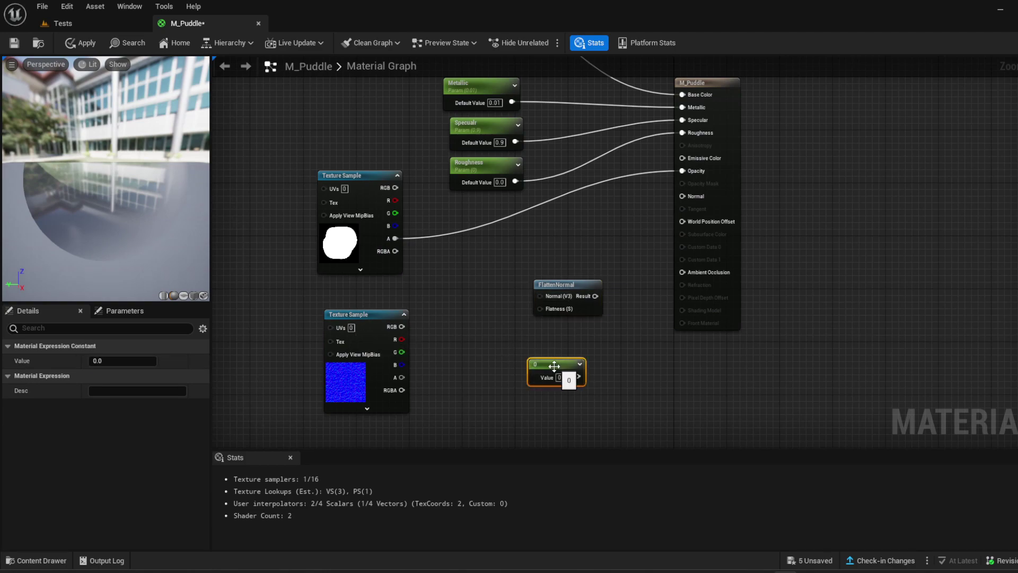
right_click(549, 365)
left_click(602, 154)
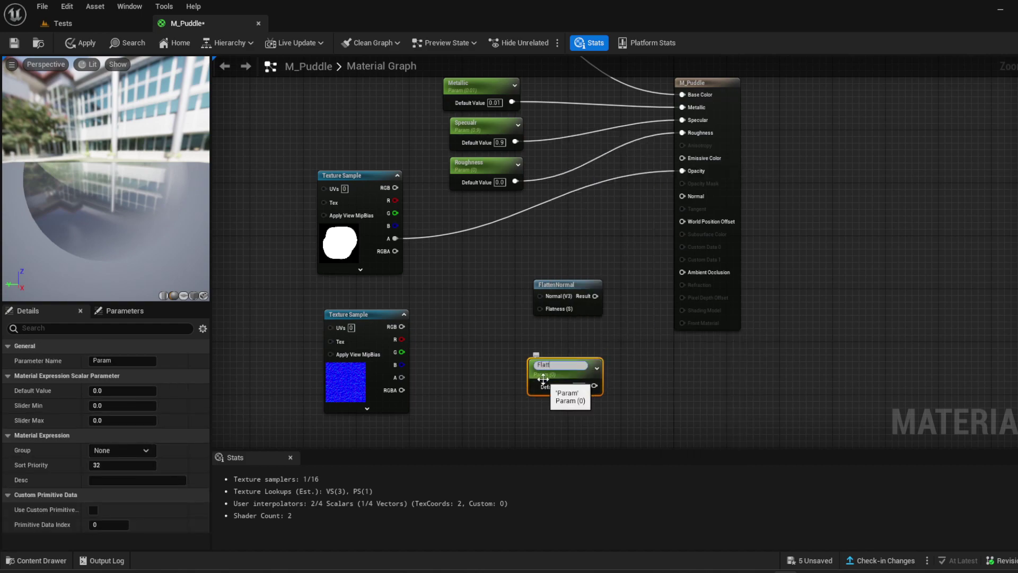
type("Flatness")
key("Return")
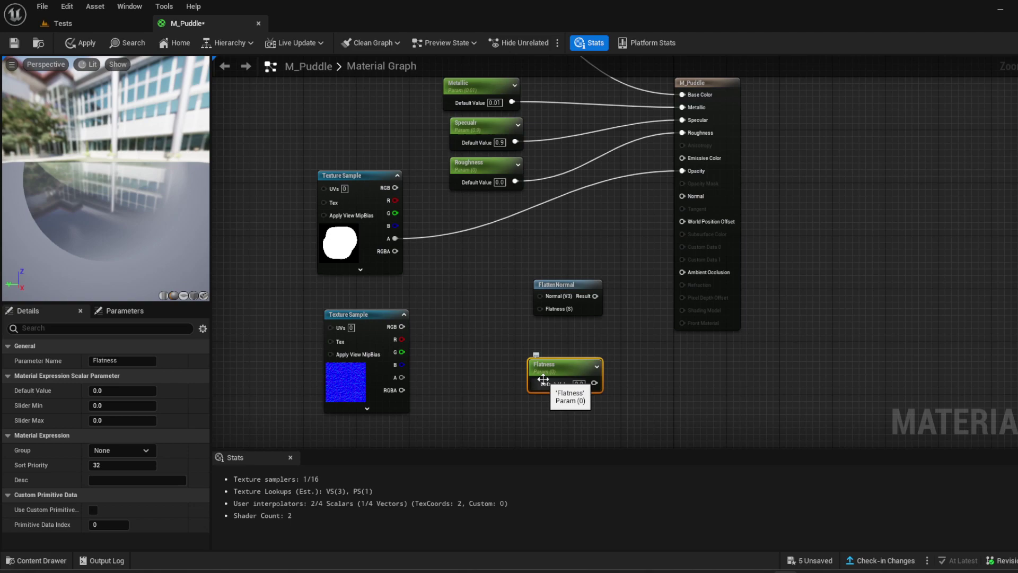
Set the Flatness parameter's default value to 0.8 and connect it to the Flatness input of FlattenNormal
left_click(584, 383)
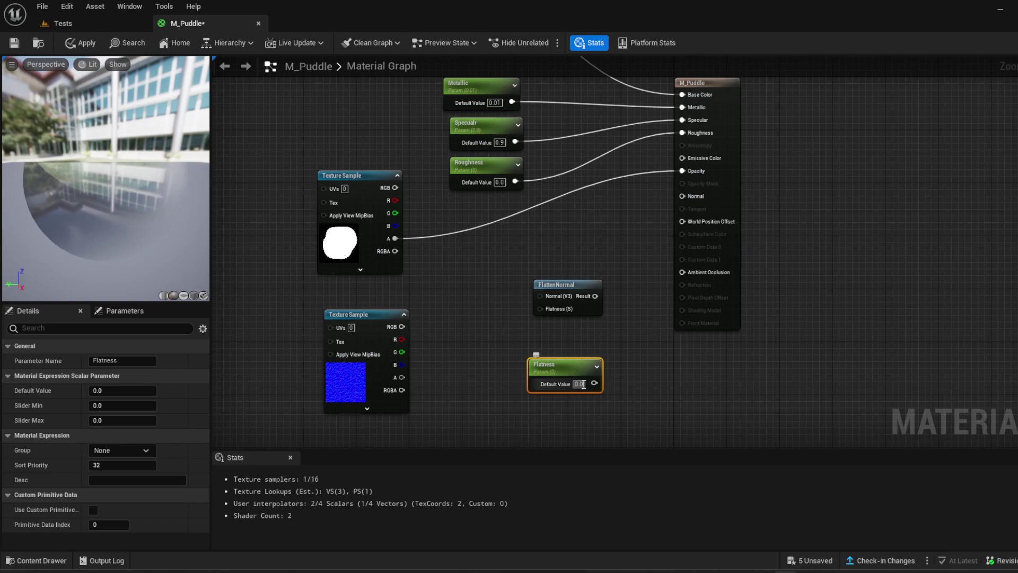
key("Return")
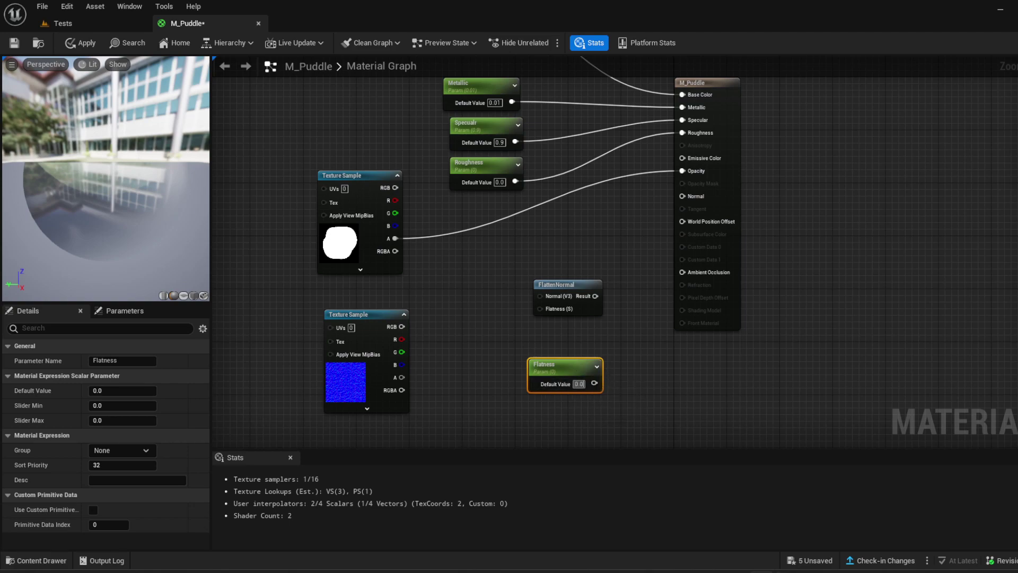
left_click(584, 384)
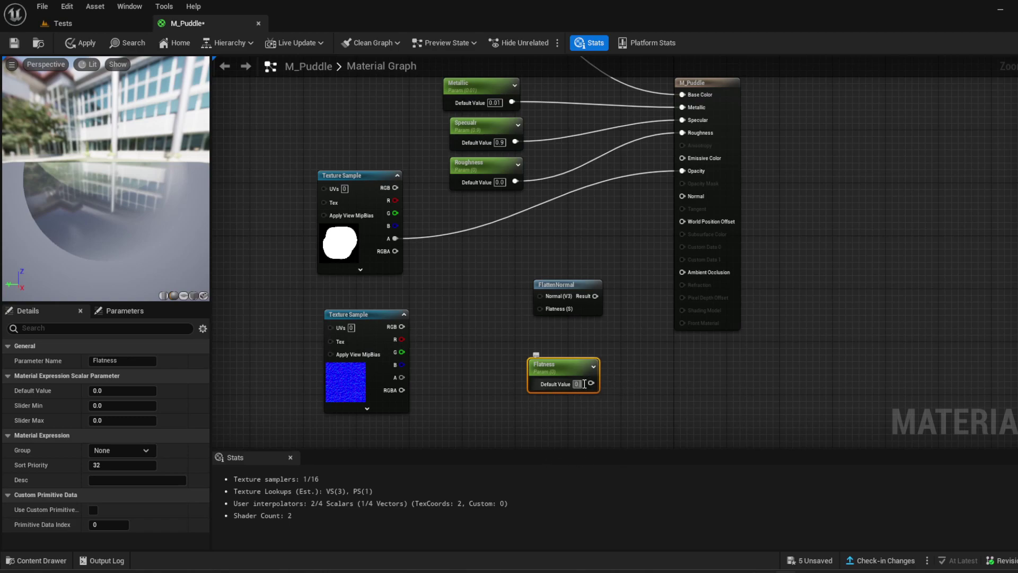
type("0.8")
left_click(625, 380)
left_click_drag(576, 366, 540, 309)
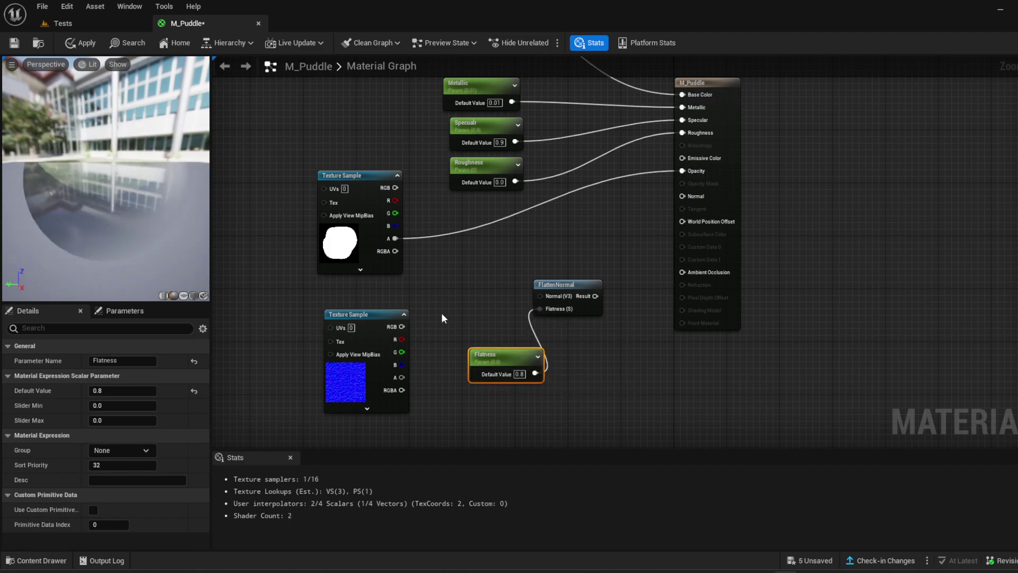
Route the water texture's RGB output through FlattenNormal into the Normal input and check the applied material on the level's decal
left_click_drag(402, 327, 683, 196)
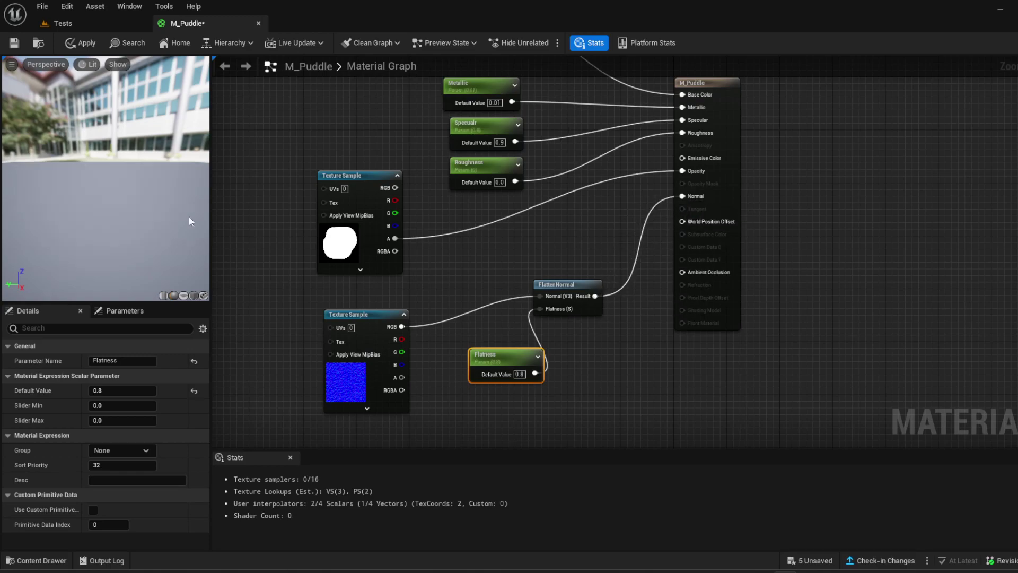
left_click(90, 20)
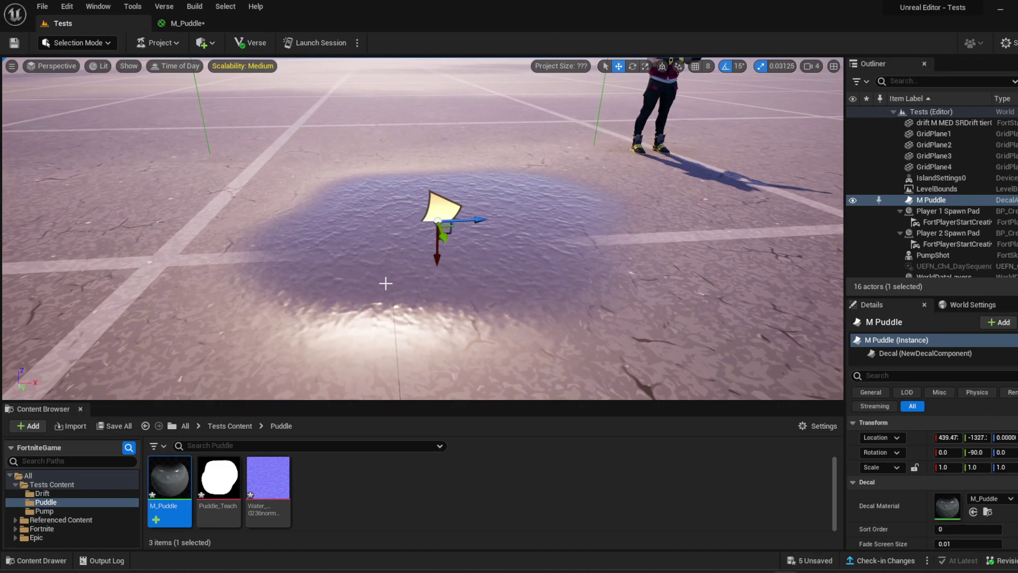
mouse_move(386, 282)
right_mouse_down()
mouse_move(401, 249)
mouse_move(411, 295)
mouse_move(413, 284)
mouse_move(372, 291)
mouse_move(394, 313)
mouse_move(387, 282)
right_mouse_up()
key("s")
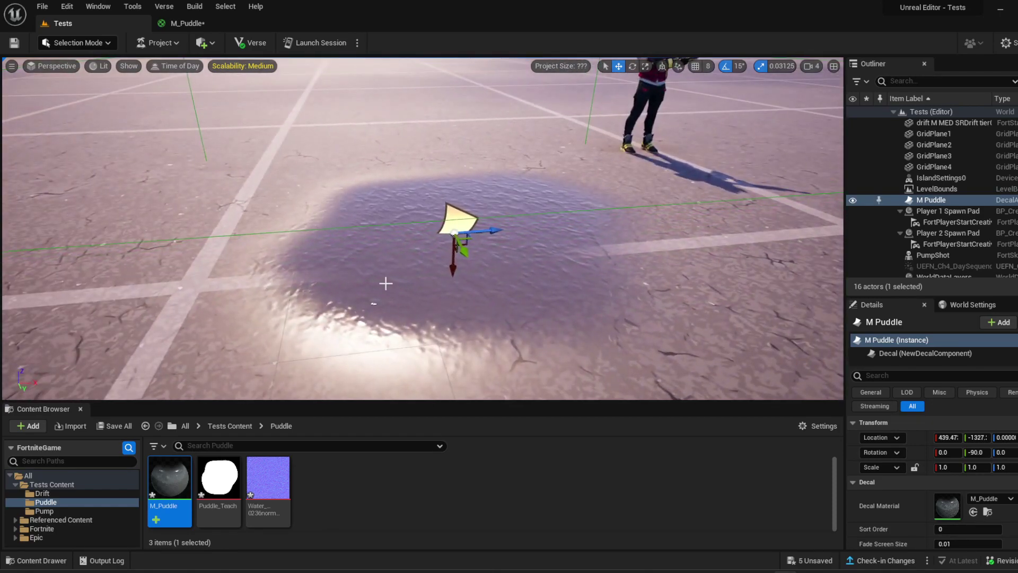
Return to the M_Puddle graph and disconnect the material's Normal input and all links of the FlattenNormal node
left_click(194, 26)
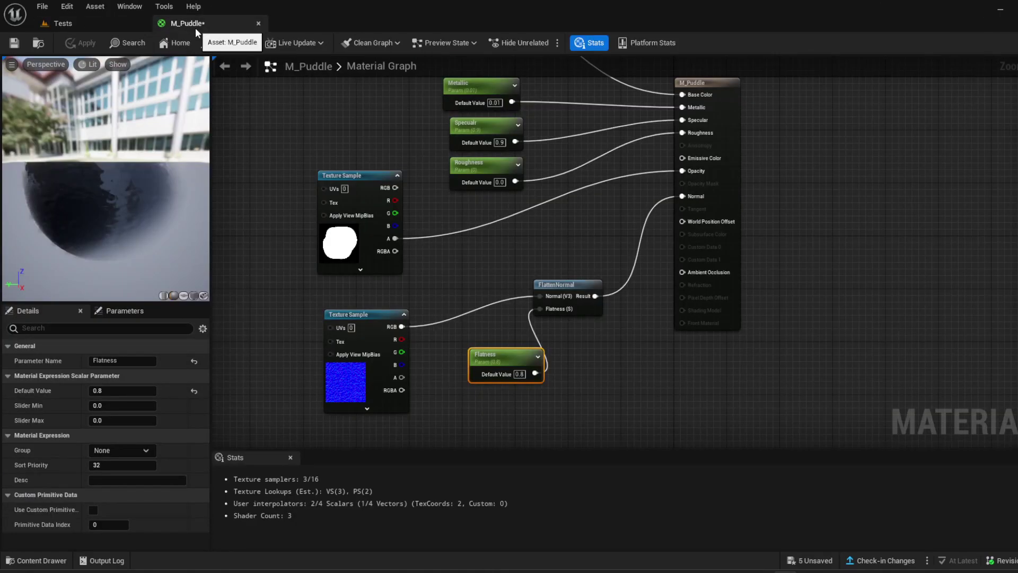
right_click(696, 196)
left_click(737, 225)
right_click_drag(576, 387, 692, 277)
right_click(663, 189)
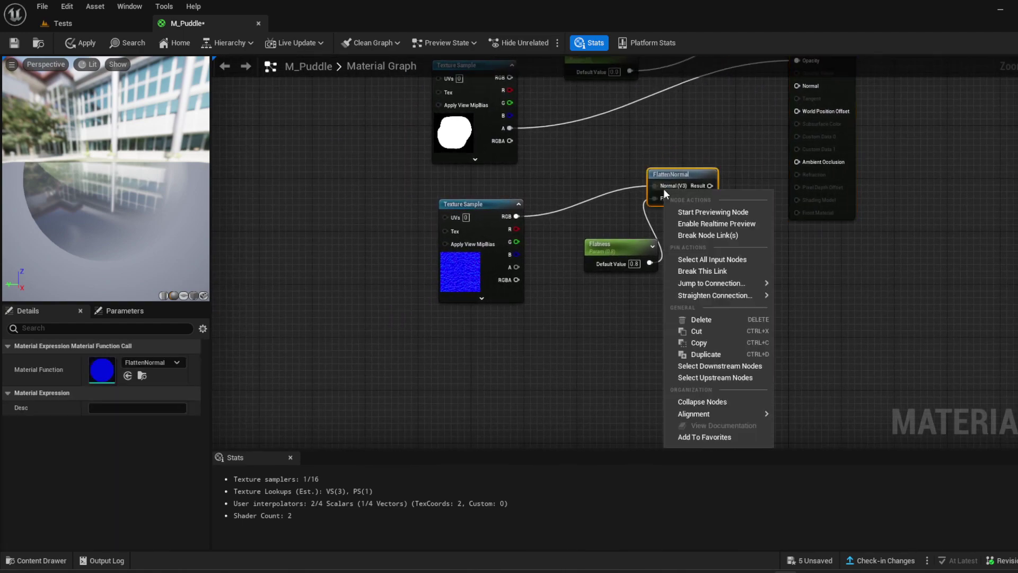
left_click(721, 236)
left_click(667, 345)
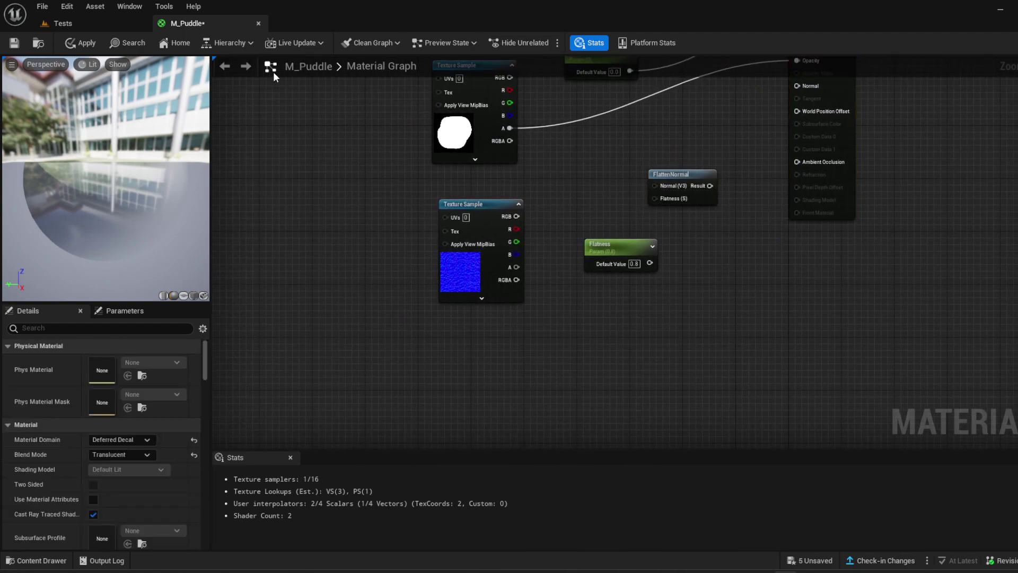
Duplicate the water normal Texture Sample and place the copy directly below the original
left_click(482, 205)
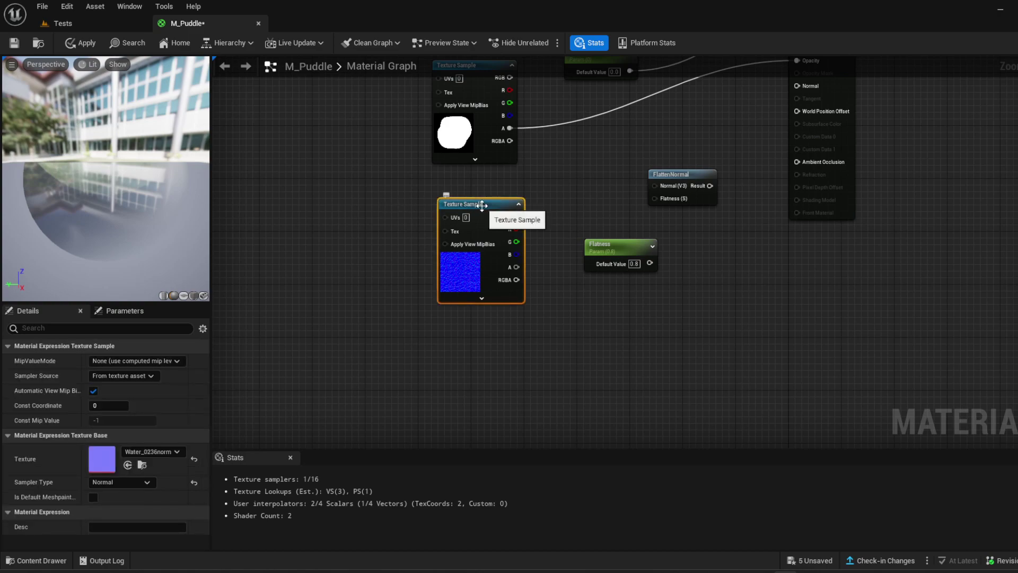
key("ctrl+d")
left_click_drag(509, 209, 482, 323)
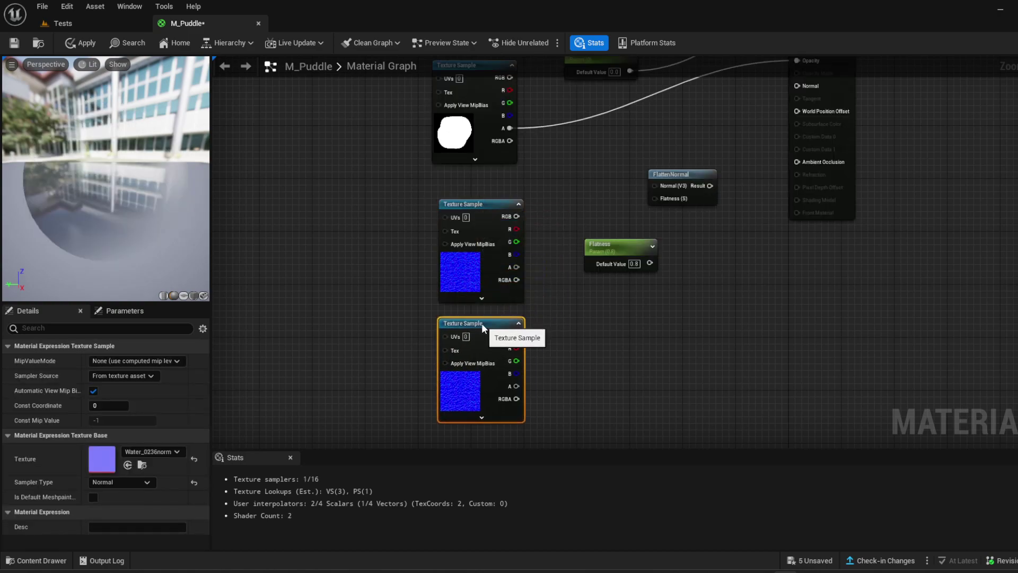
Add a TextureCoordinate node in the empty graph area well before the two water Texture Samples
right_click_drag(586, 328, 974, 304)
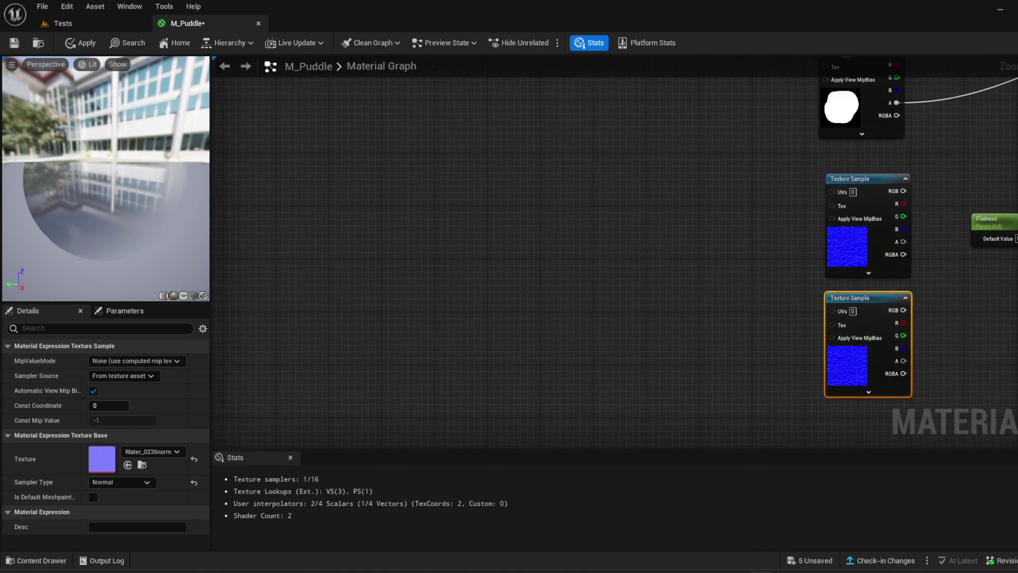
right_click(389, 275)
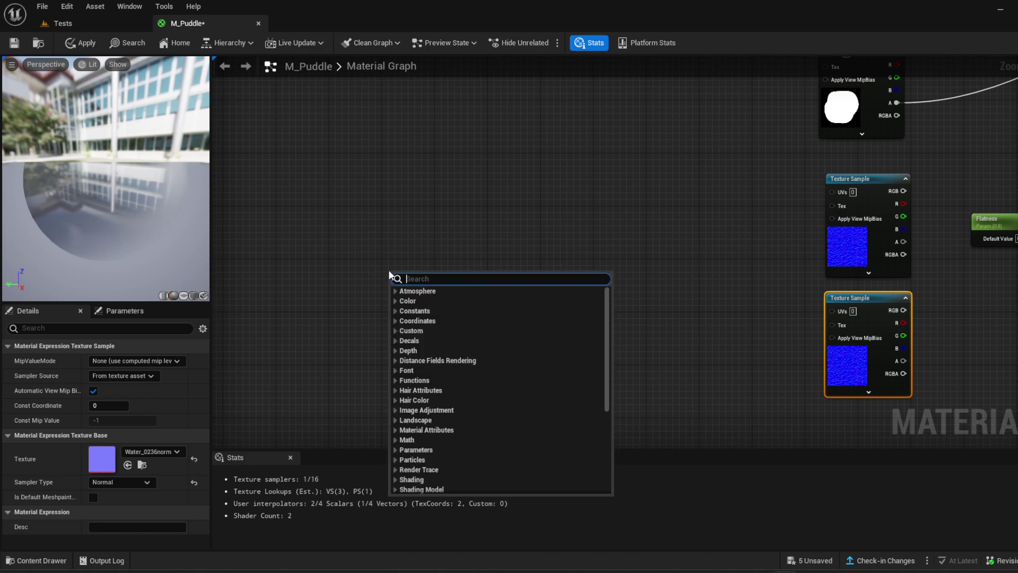
type("textc")
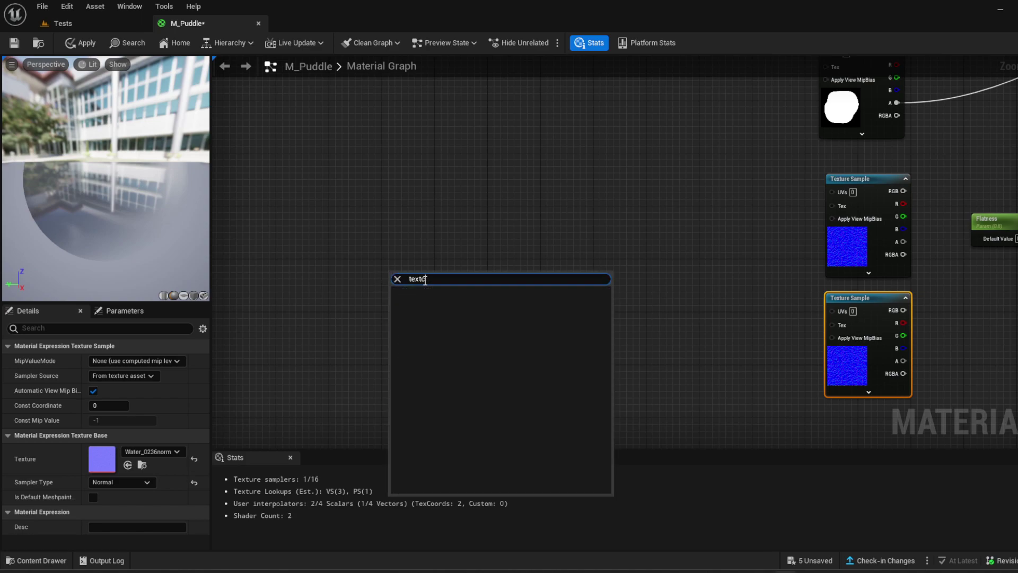
key("BackSpace")
type("urec")
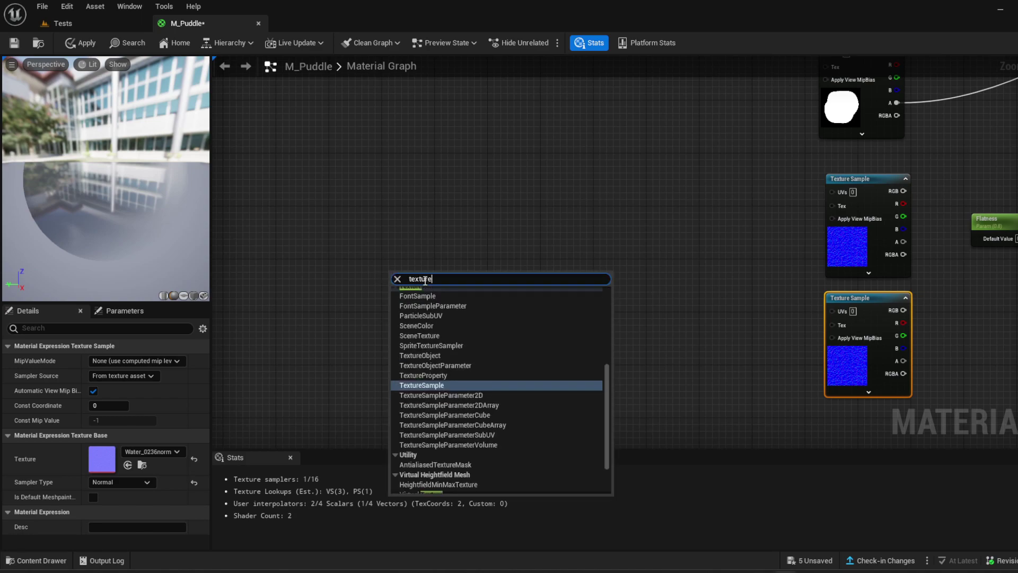
left_click(523, 302)
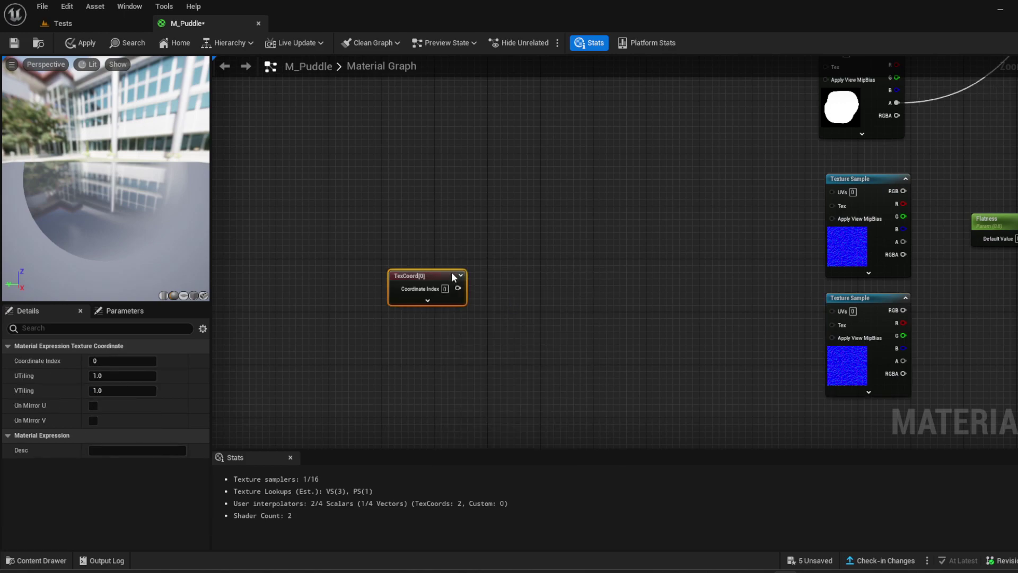
left_click_drag(429, 272, 383, 269)
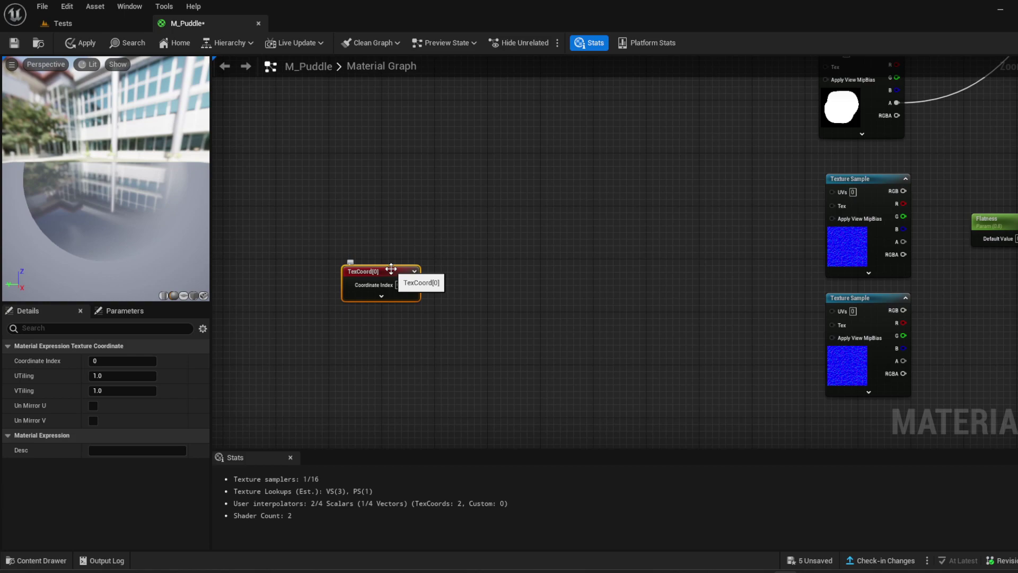
Branch the TexCoord output into the A inputs of two new Multiply nodes, one above the other
left_click_drag(412, 283, 520, 239)
type("mul")
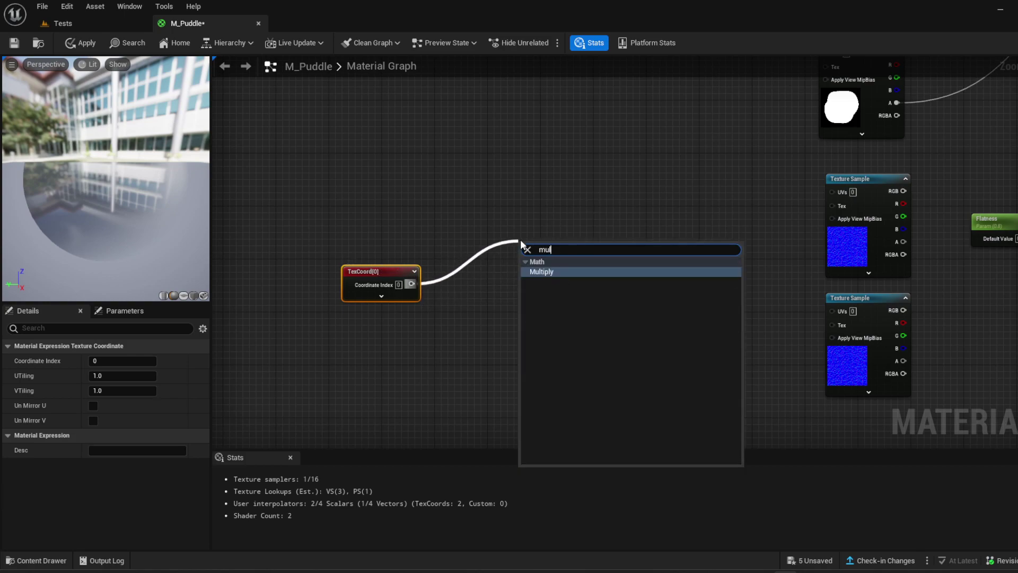
left_click(558, 272)
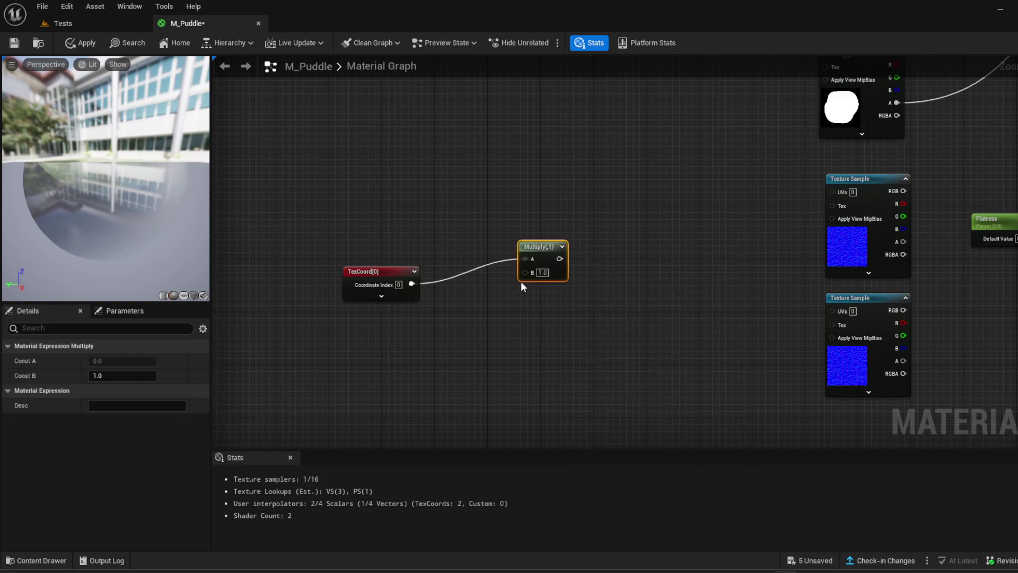
left_click_drag(418, 284, 524, 371)
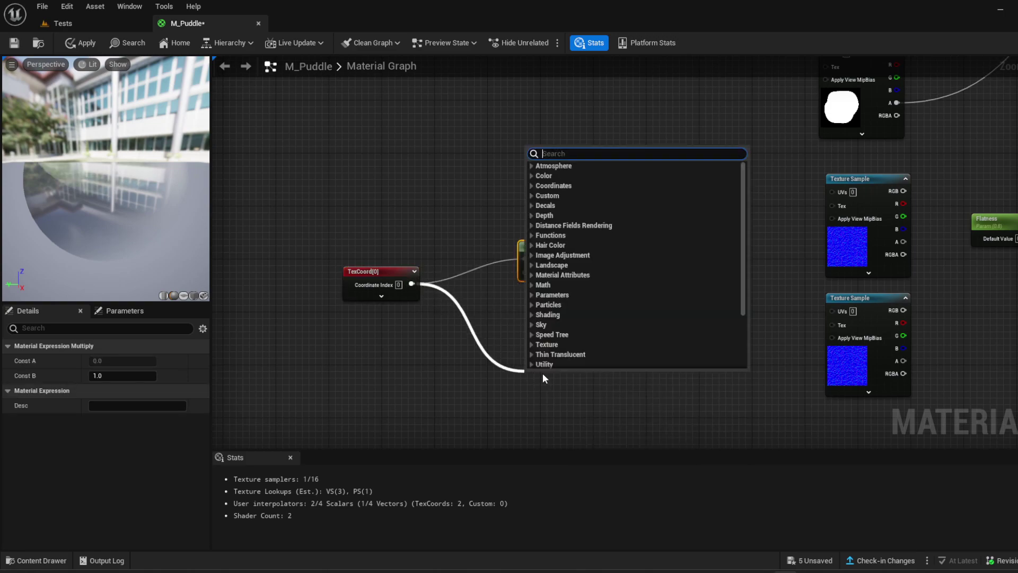
type("mul")
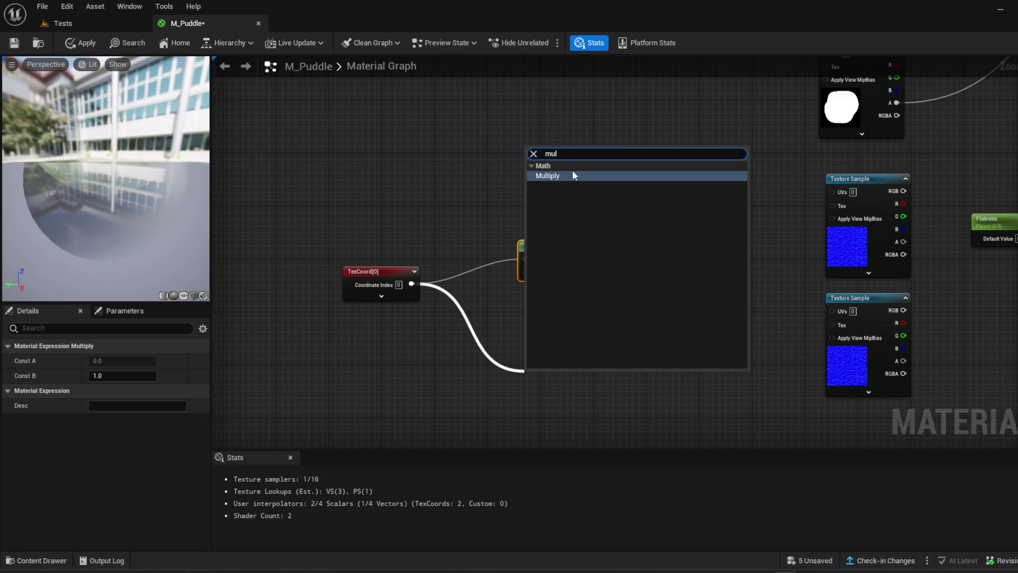
left_click(573, 173)
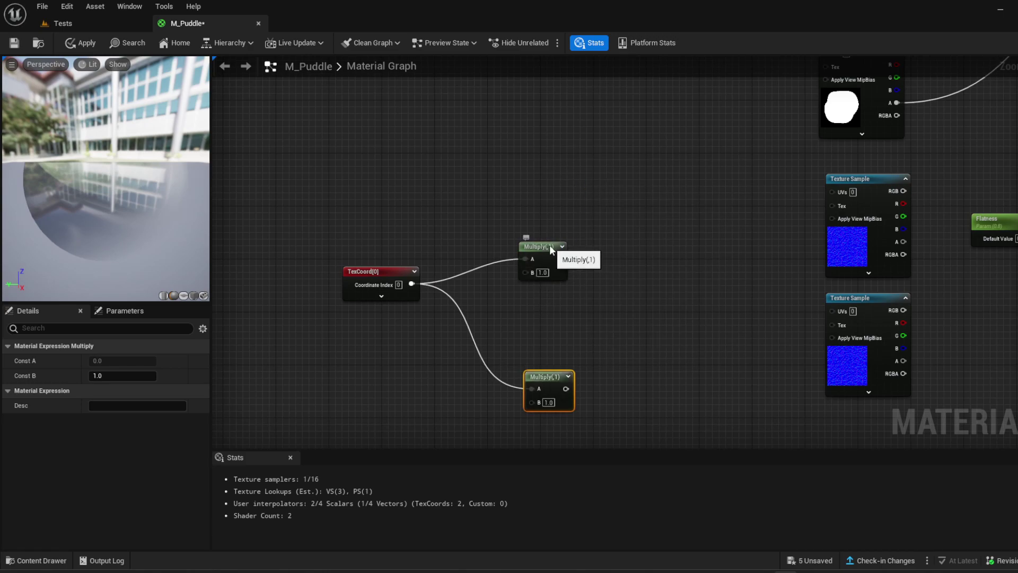
left_click_drag(551, 244, 559, 242)
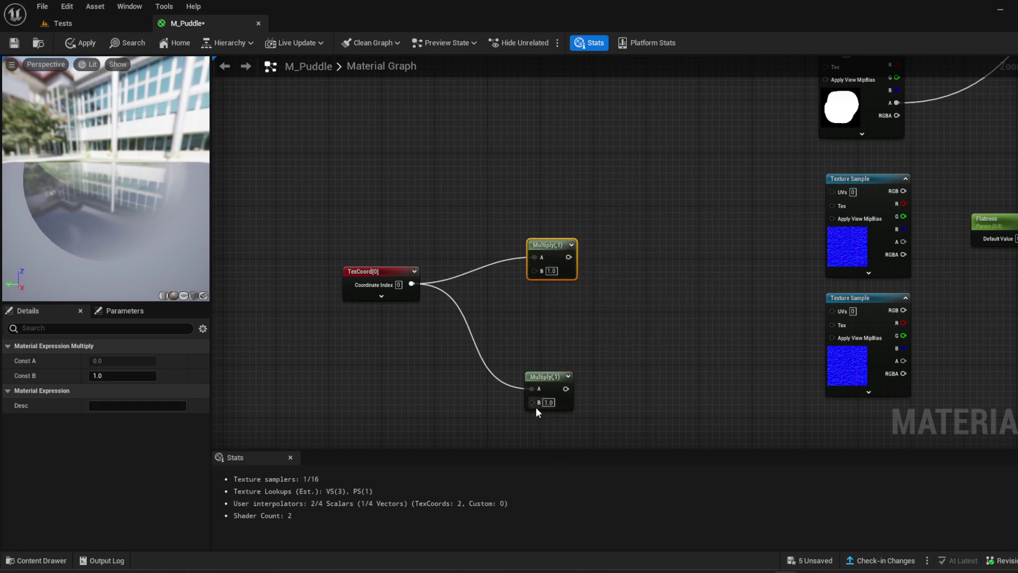
Set the B value to 0.2 on the upper Multiply node and 0.3 on the lower one
left_click(553, 272)
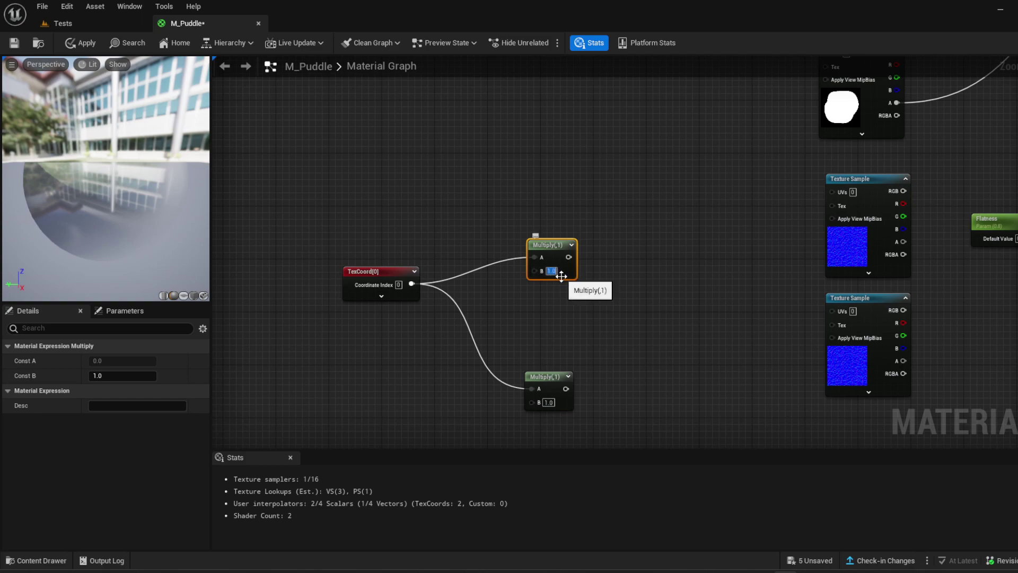
type("0.2")
left_click(549, 403)
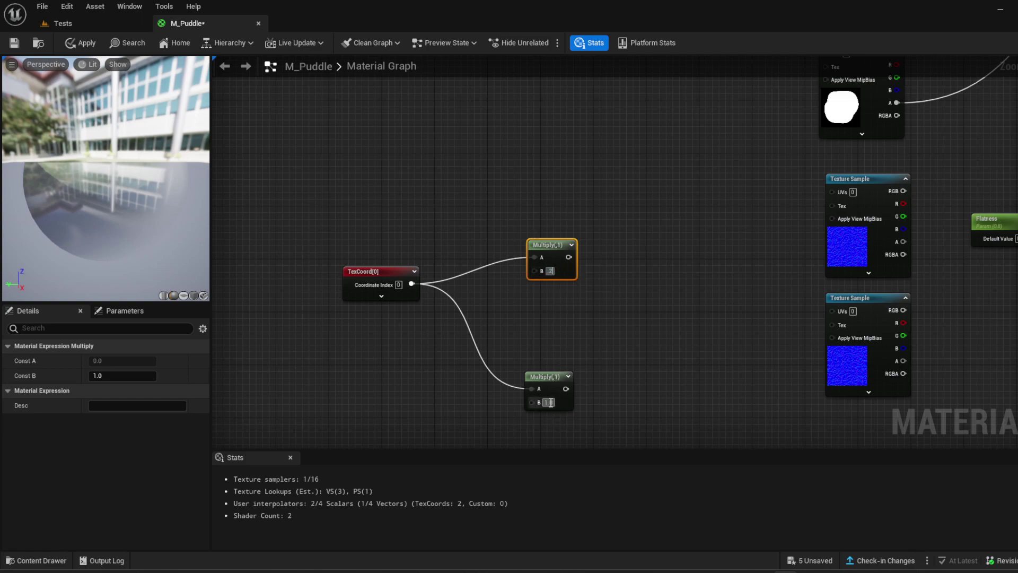
type("0.3")
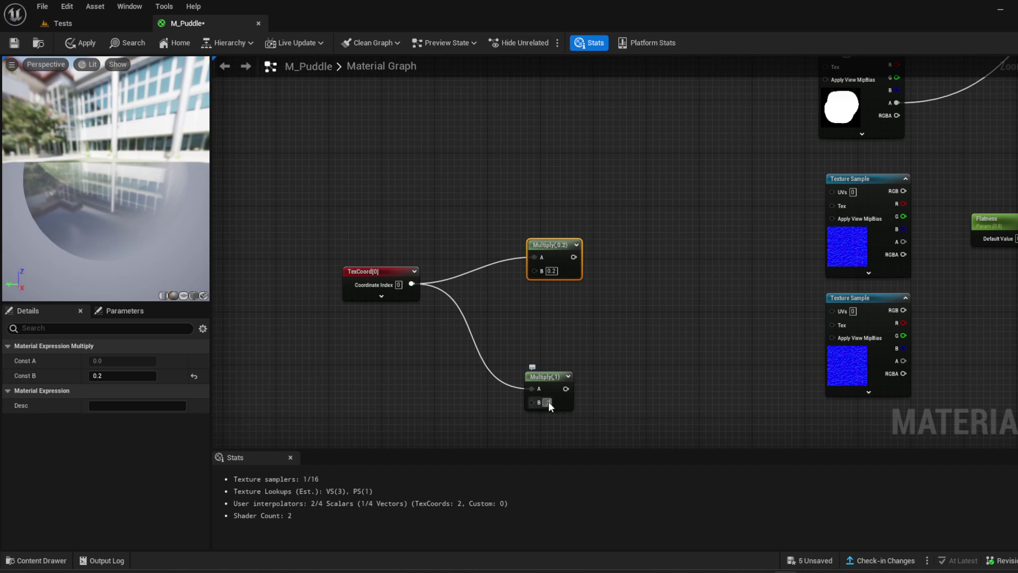
left_click(616, 375)
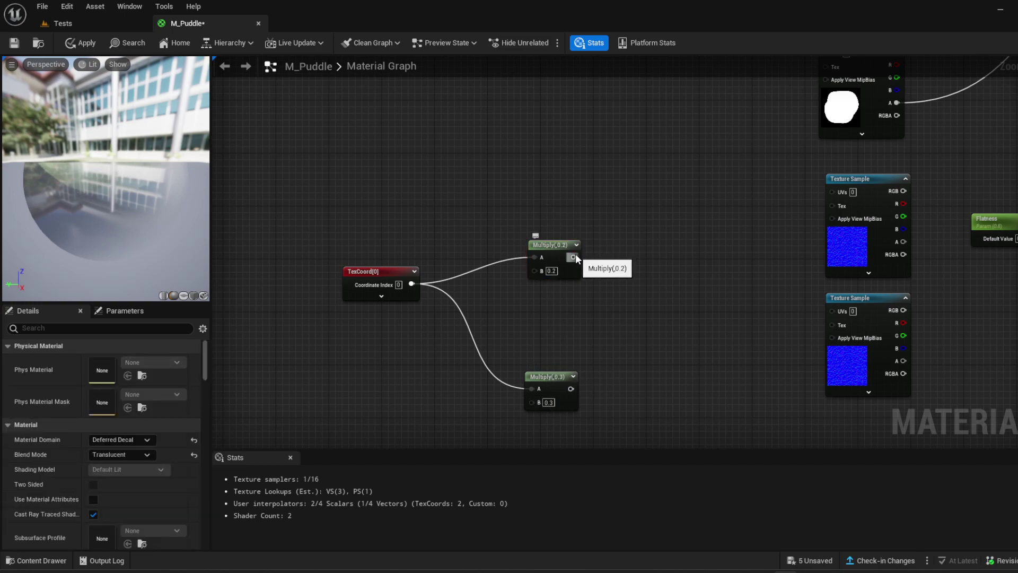
Add a Panner after each Multiply node and connect each Panner to the UVs of its matching water Texture Sample
left_click_drag(573, 260, 661, 203)
type("panner")
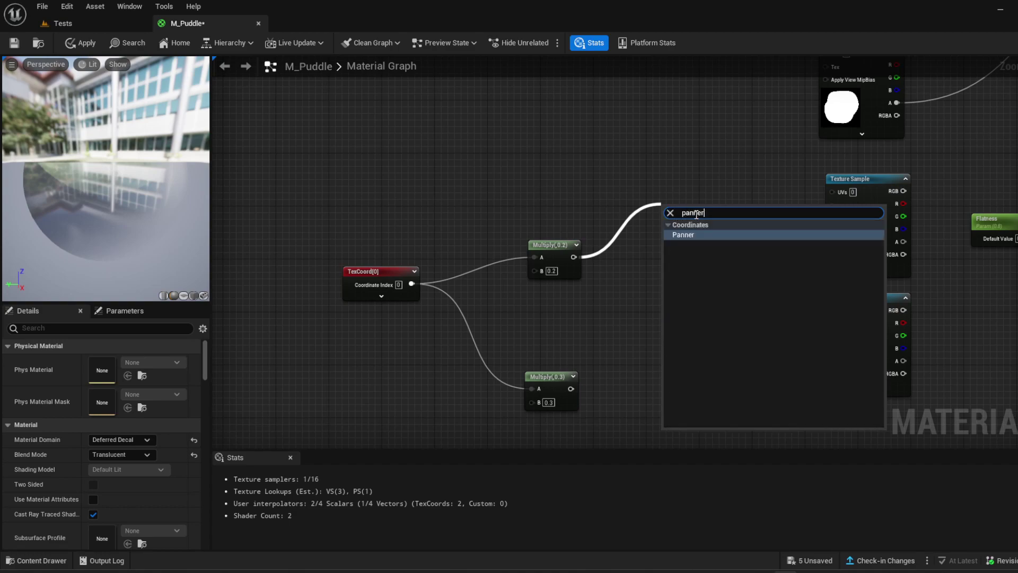
left_click(701, 236)
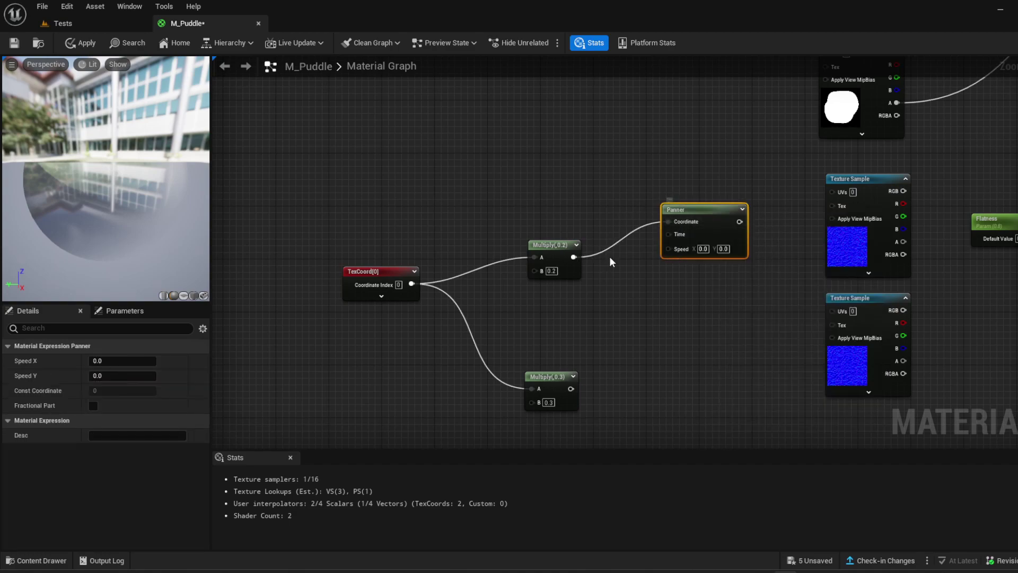
left_click_drag(571, 389, 674, 384)
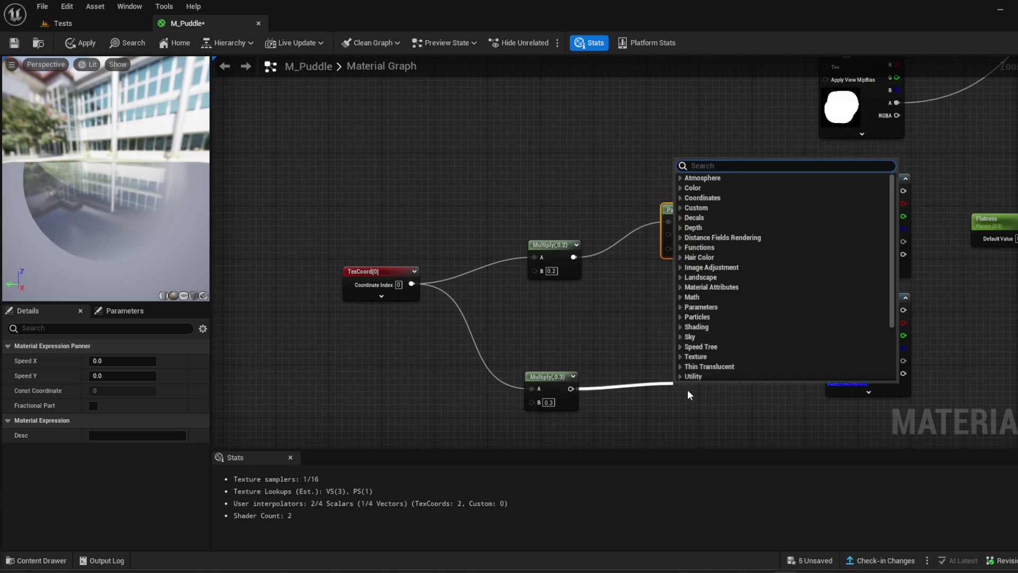
type("panner")
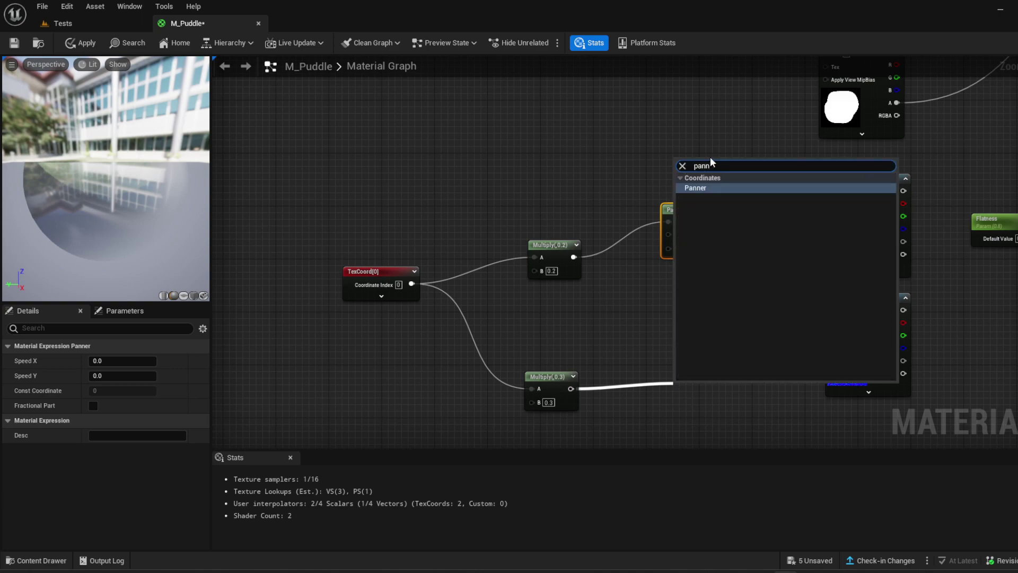
left_click(701, 188)
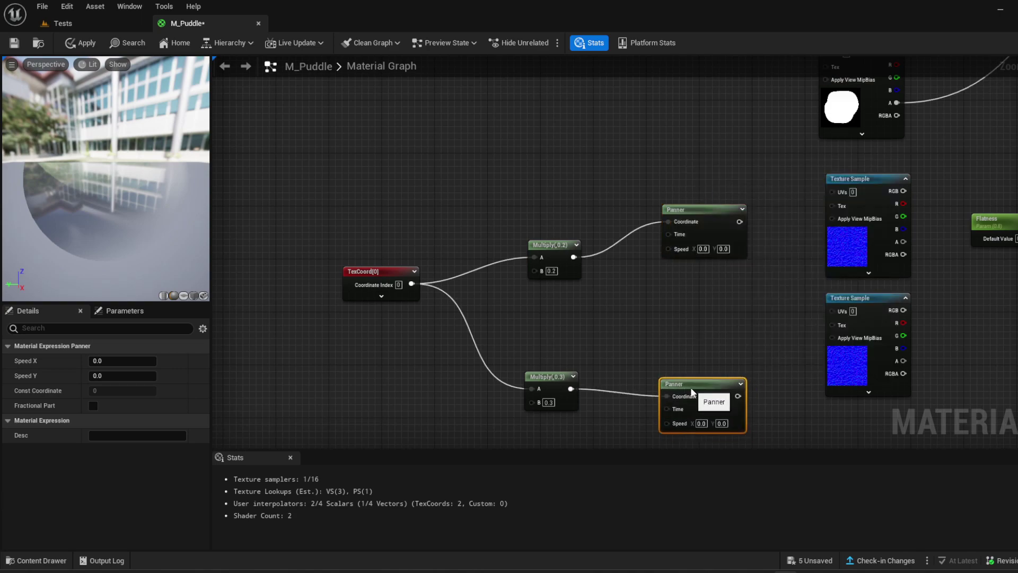
left_click_drag(740, 222, 834, 195)
left_click_drag(738, 396, 834, 313)
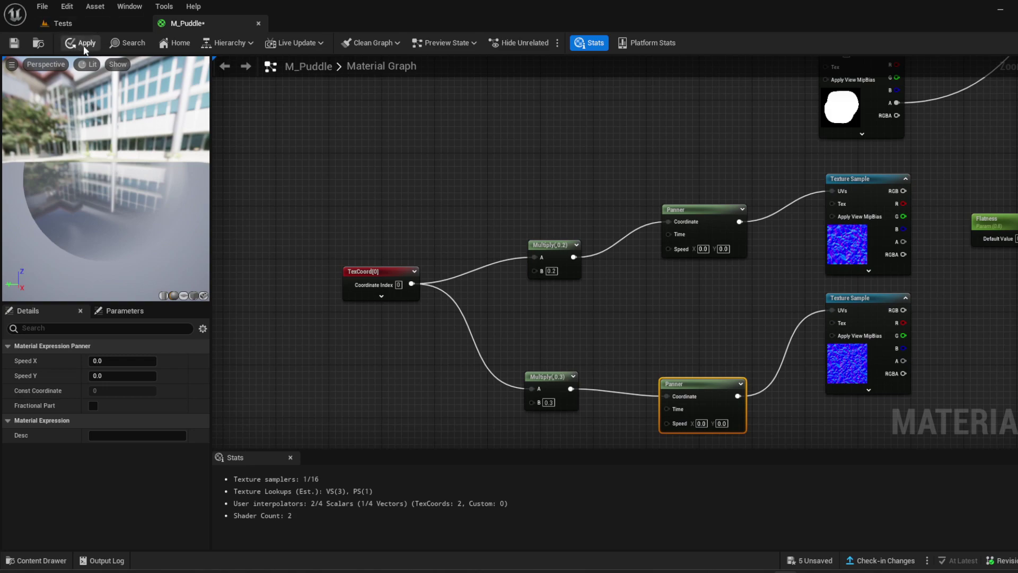
Spread the FlattenNormal and Flatness nodes away from the two water Texture Samples to make room between them
right_click_drag(649, 300, 424, 312)
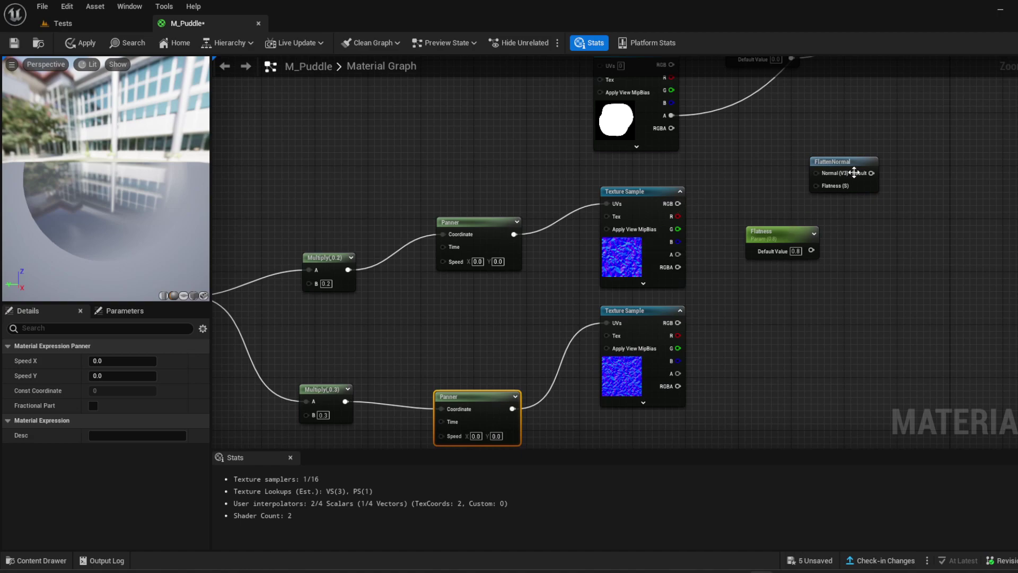
left_click_drag(854, 172, 878, 158)
left_click_drag(804, 231, 836, 231)
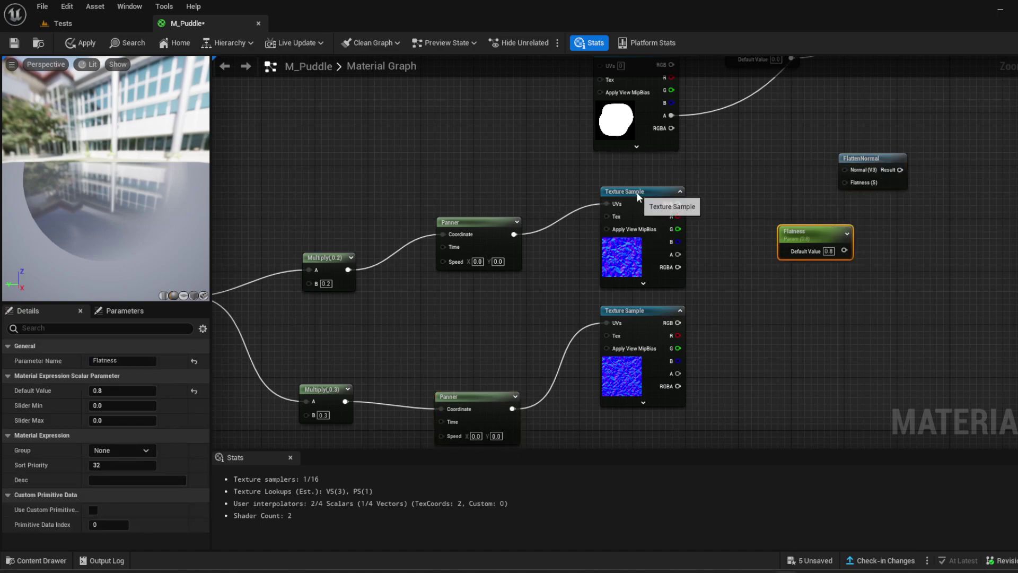
left_click_drag(637, 194, 610, 193)
left_click_drag(648, 311, 627, 311)
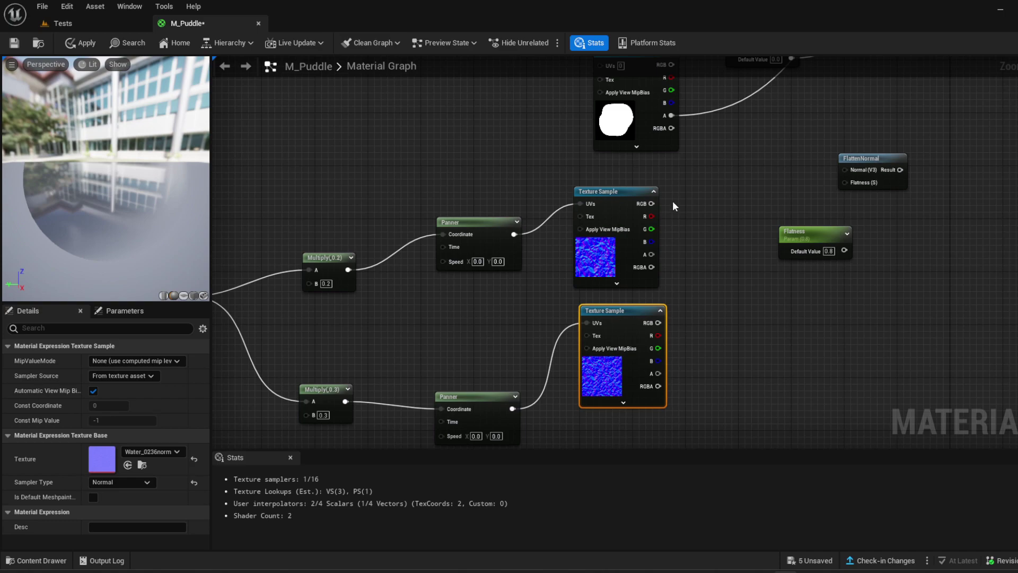
Combine both water textures' RGB outputs in an Add node and route it through FlattenNormal, with Flatness connected, into Normal
left_click_drag(651, 204, 725, 219)
type("add")
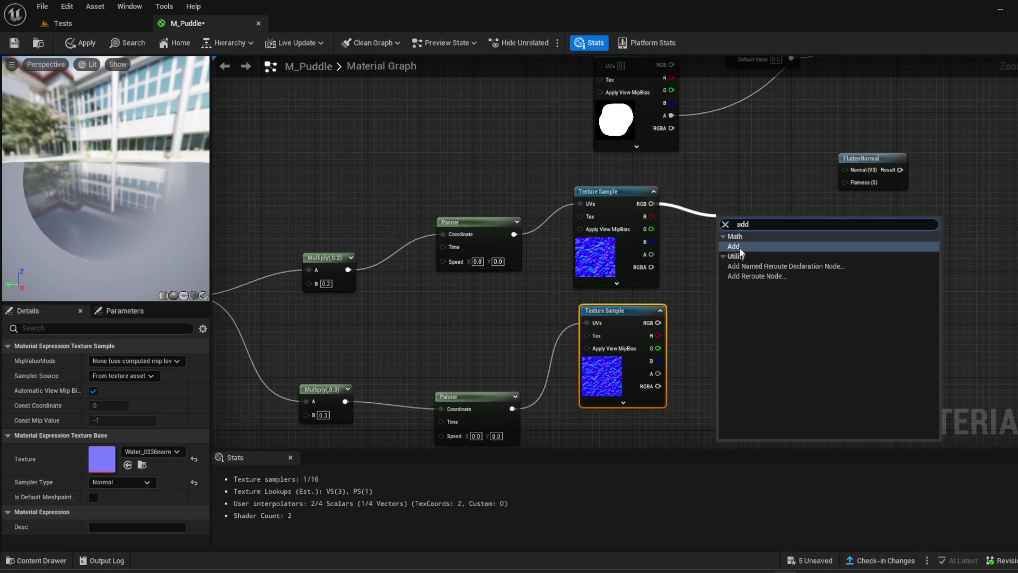
key("Return")
left_click_drag(658, 323, 845, 170)
left_click_drag(845, 249, 787, 193)
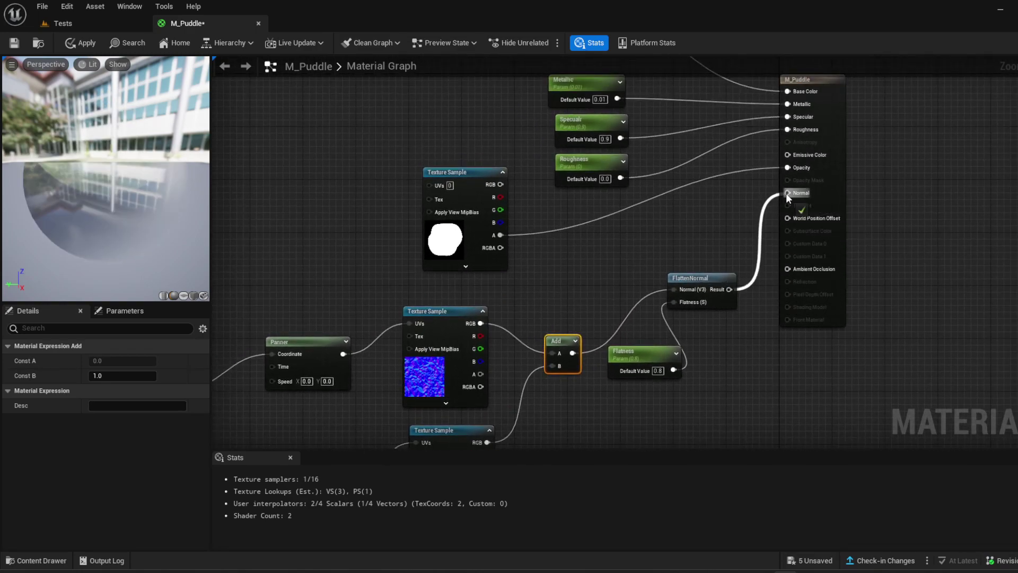
Inspect the puddle decal's surface in the level and return to the Multiply and Panner nodes in the M_Puddle graph
left_click(68, 23)
right_click_drag(422, 317, 453, 328)
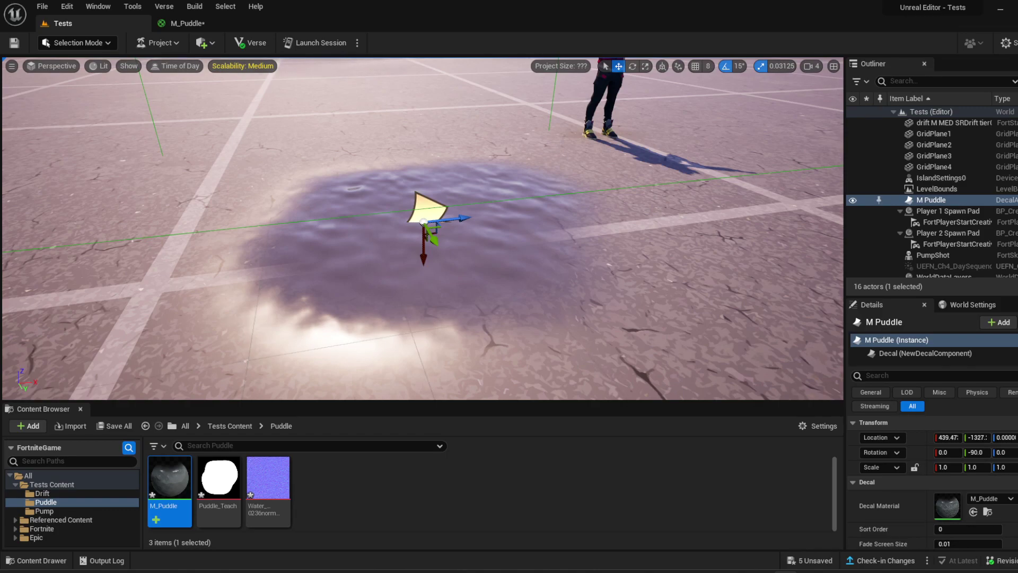
left_click(175, 25)
right_click_drag(354, 294, 567, 127)
right_click(396, 268)
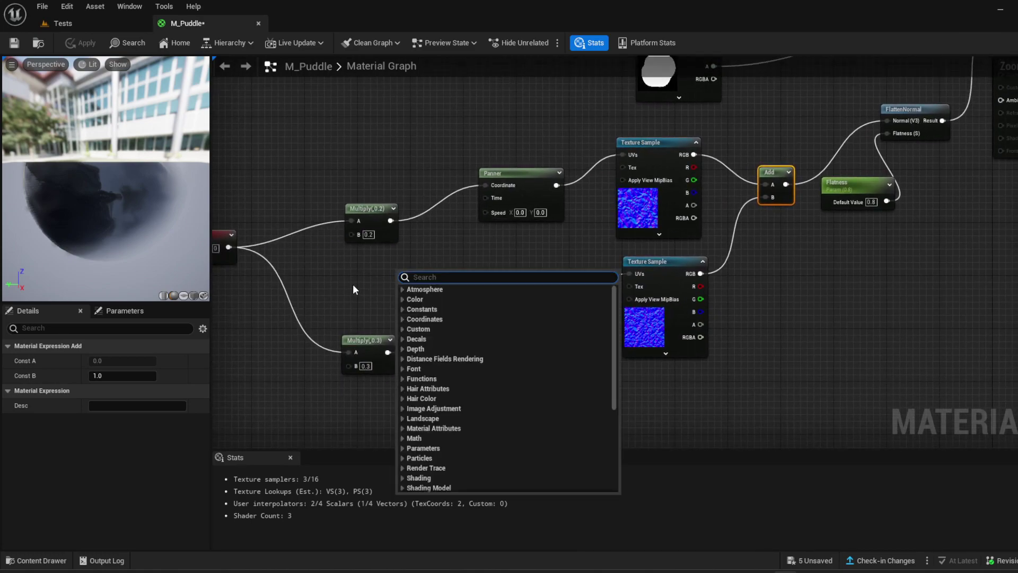
left_click(380, 292)
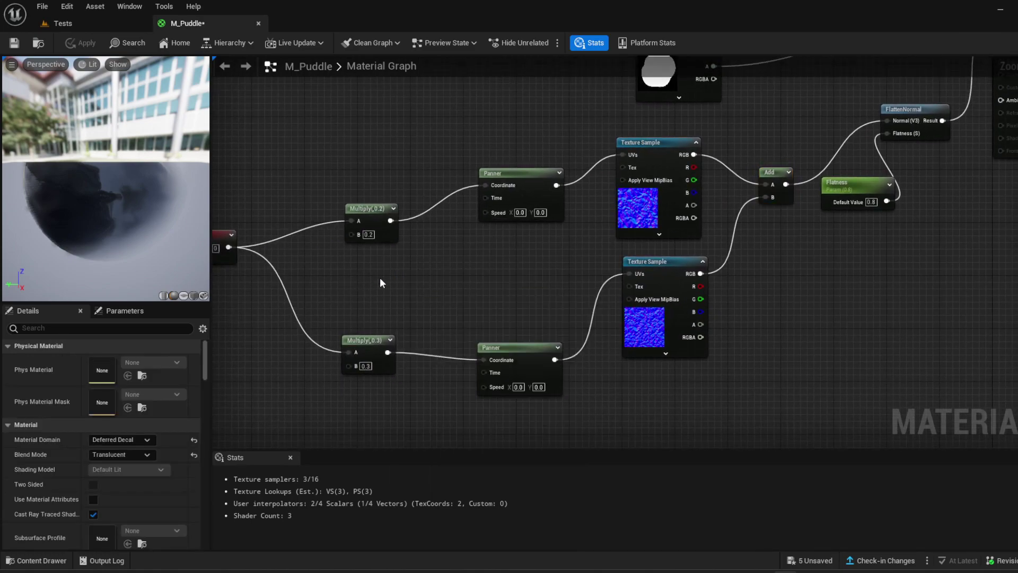
Add a scalar parameter named Speed with a default value of 0.1 between the two UV-scaling Multiply nodes
left_click(379, 278)
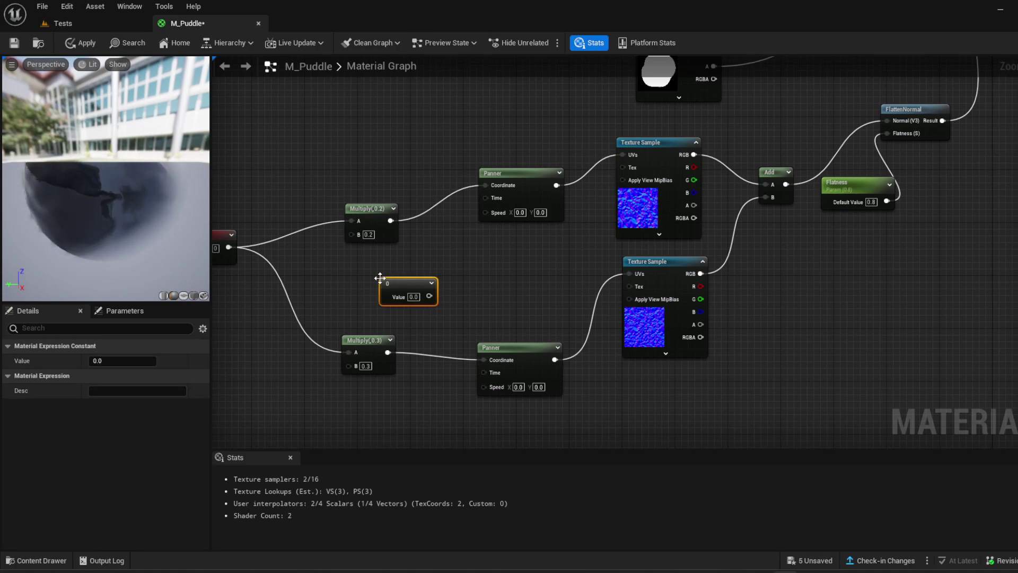
right_click(399, 282)
left_click(446, 304)
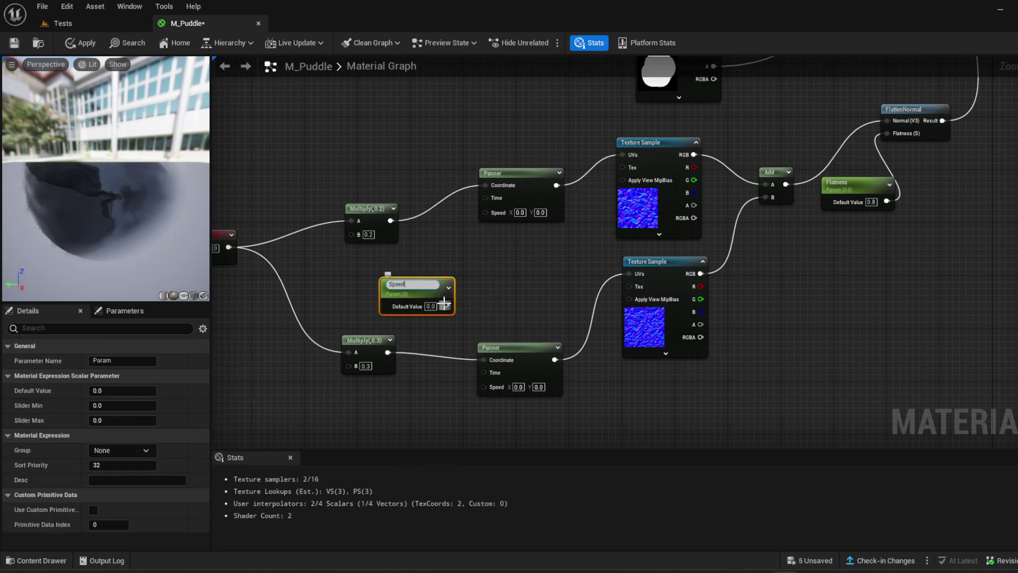
key("Return")
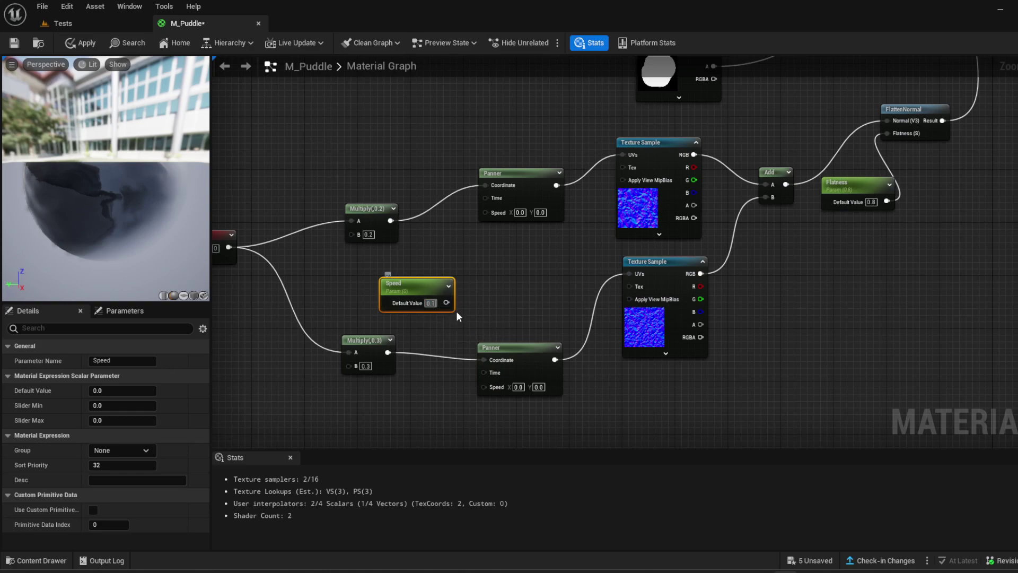
Connect Speed directly to the upper Panner's Speed and through a new Multiply node to the lower Panner's Speed
left_click_drag(434, 279, 429, 323)
key("F2")
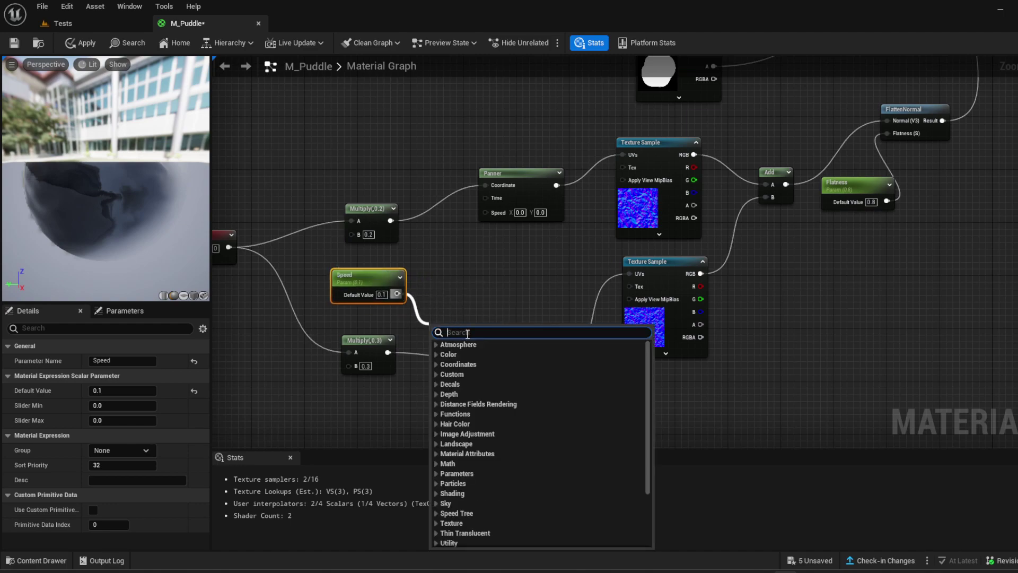
type("mul")
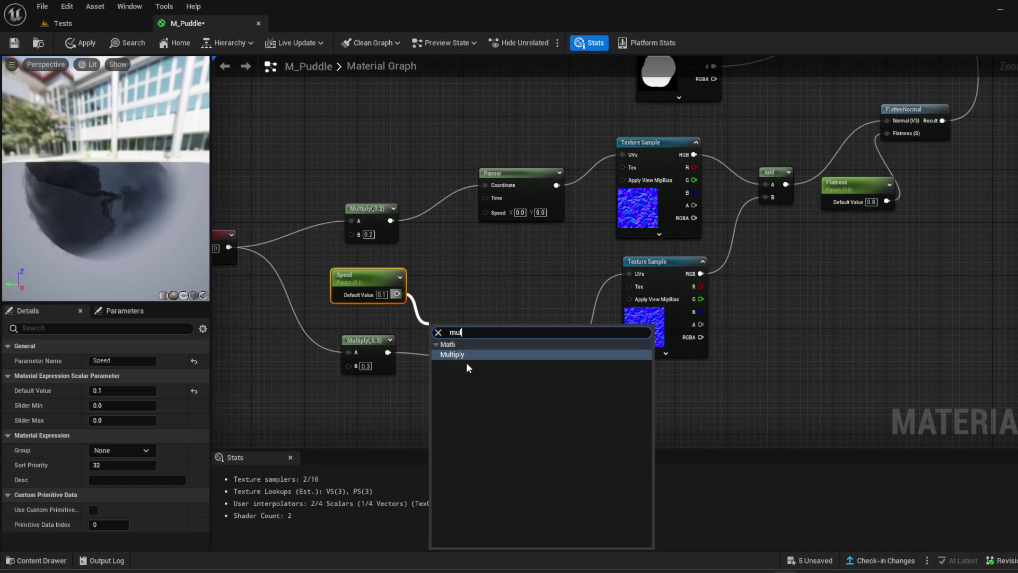
left_click(475, 355)
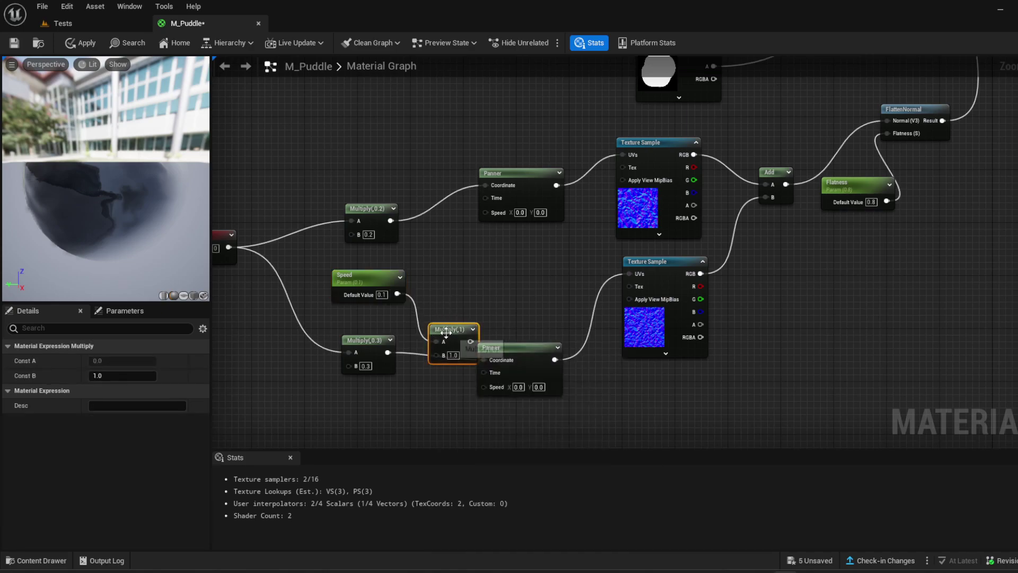
left_click_drag(420, 373, 488, 211)
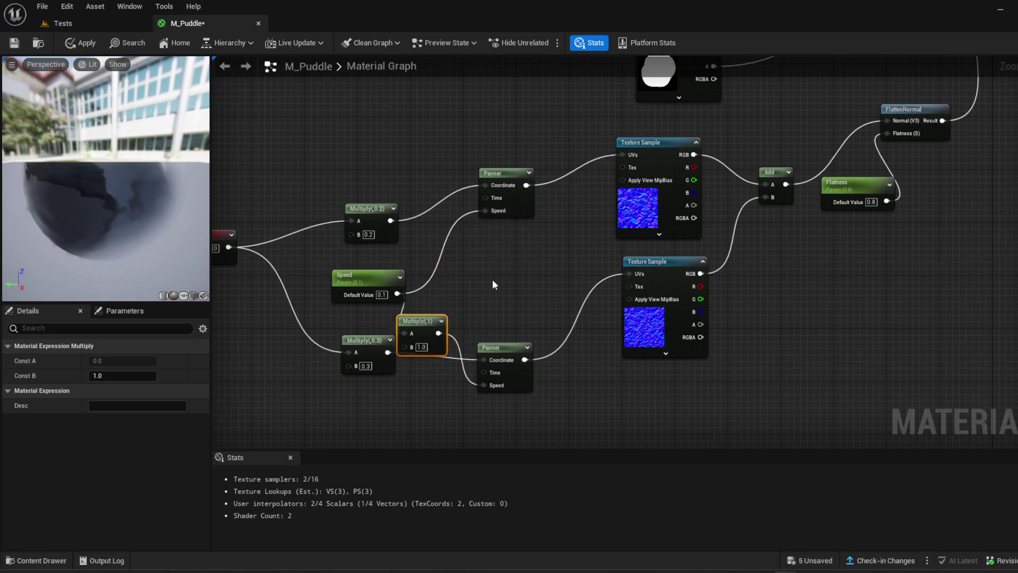
Check the puddle's water motion in the level and set the B value of Speed's Multiply node to -1
left_click(102, 29)
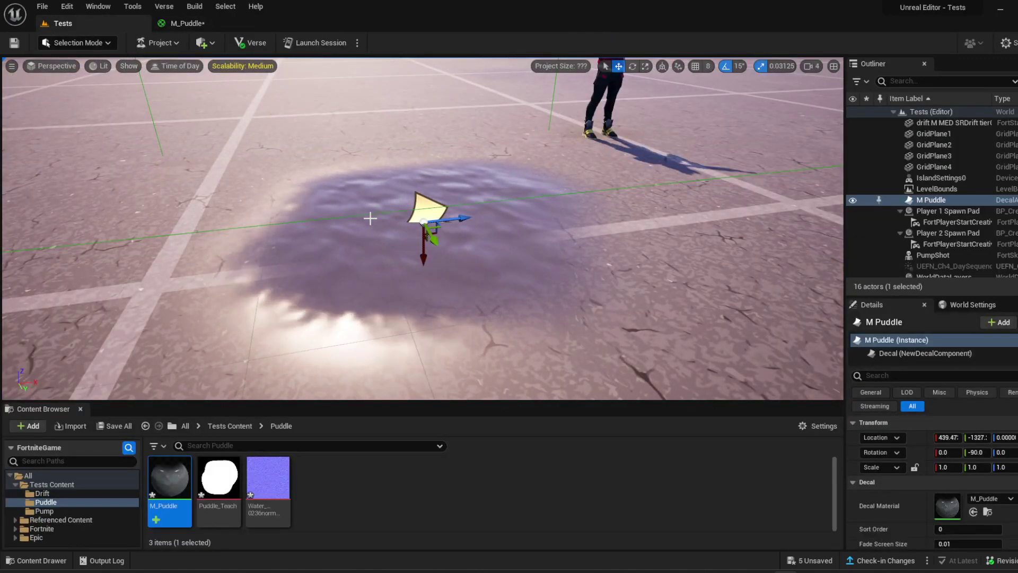
left_click(178, 27)
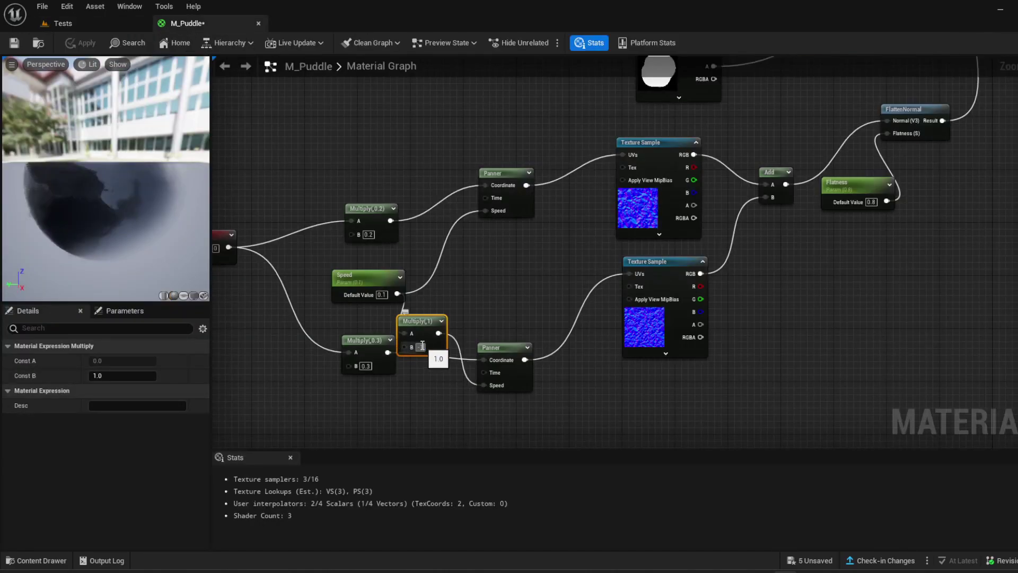
key("Return")
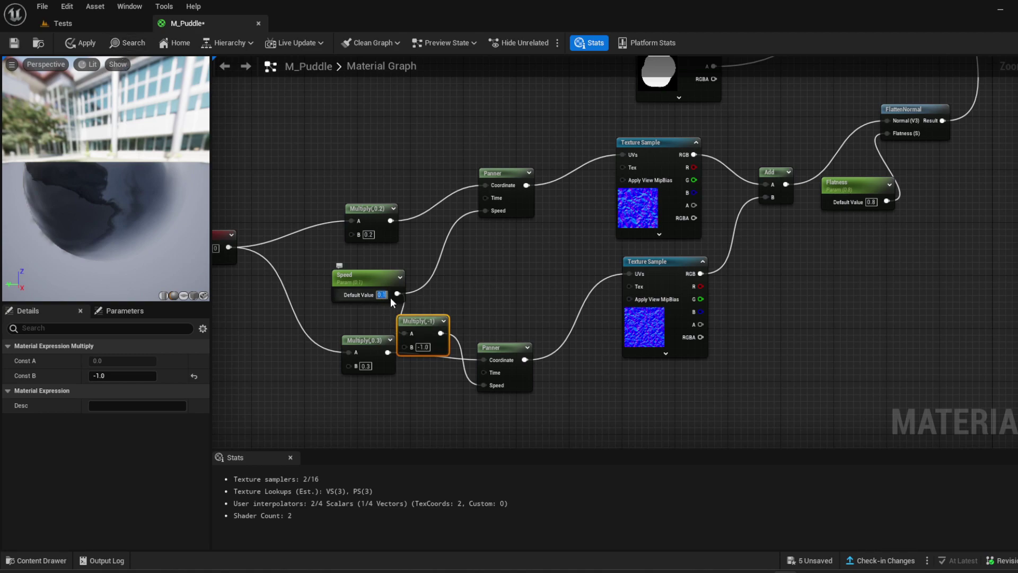
Set the Speed parameter's default value to 0.01, apply the material and check the puddle in the level
type("0.01")
key("Return")
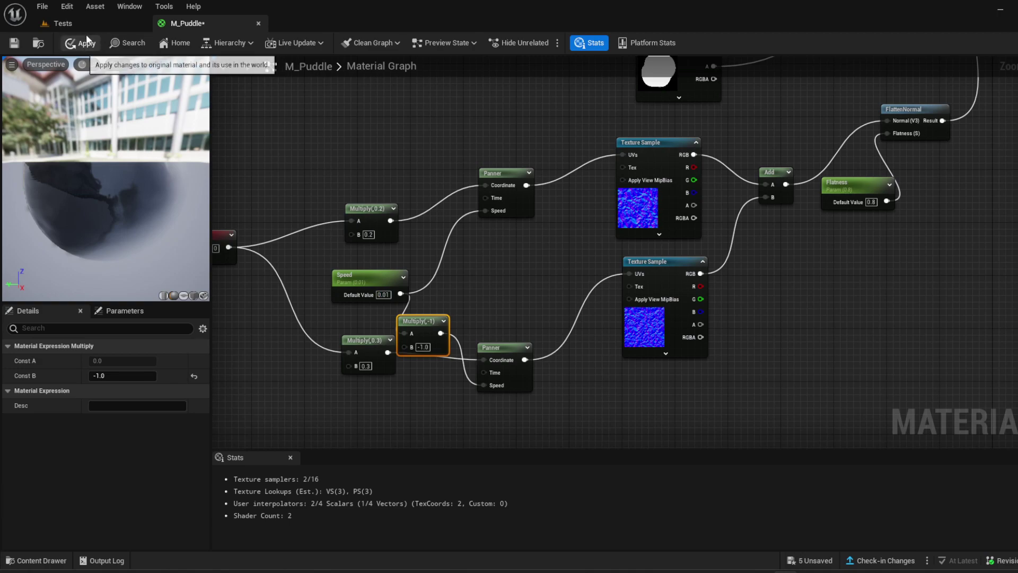
left_click(99, 19)
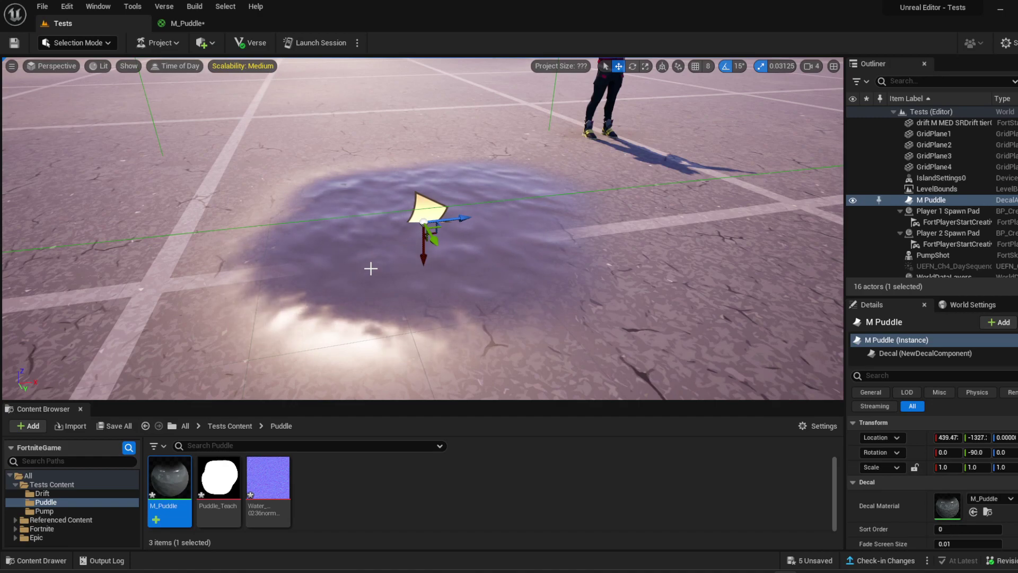
Set the Speed parameter's default value to 0.001, apply the material and inspect the puddle up close in the level
left_click(188, 21)
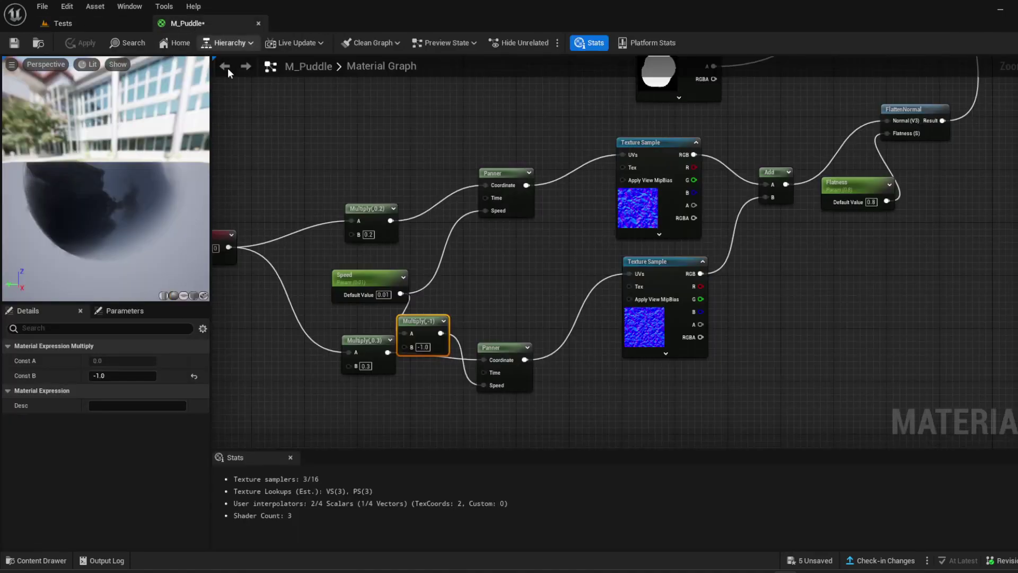
left_click(384, 294)
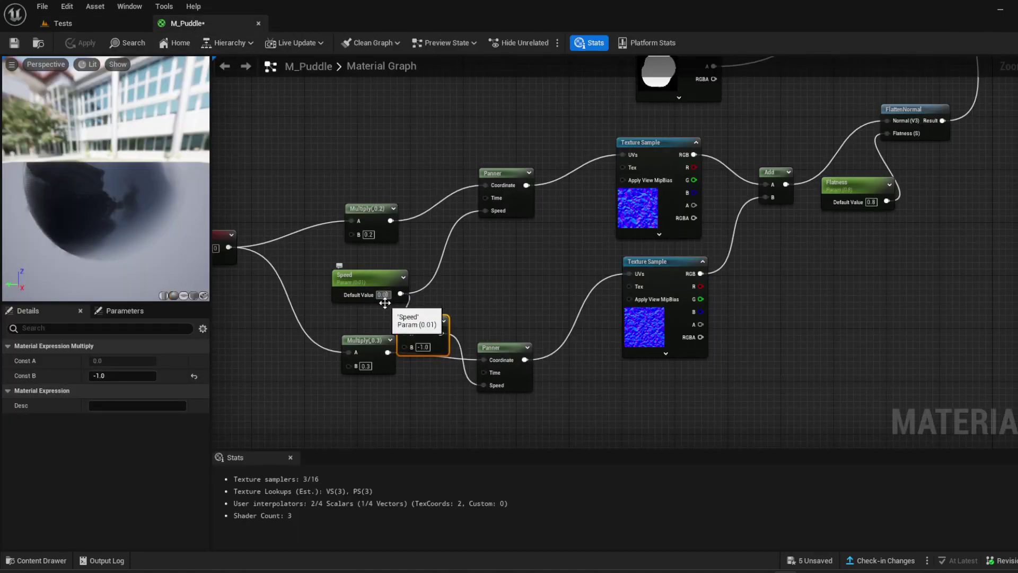
type("0.001")
key("Return")
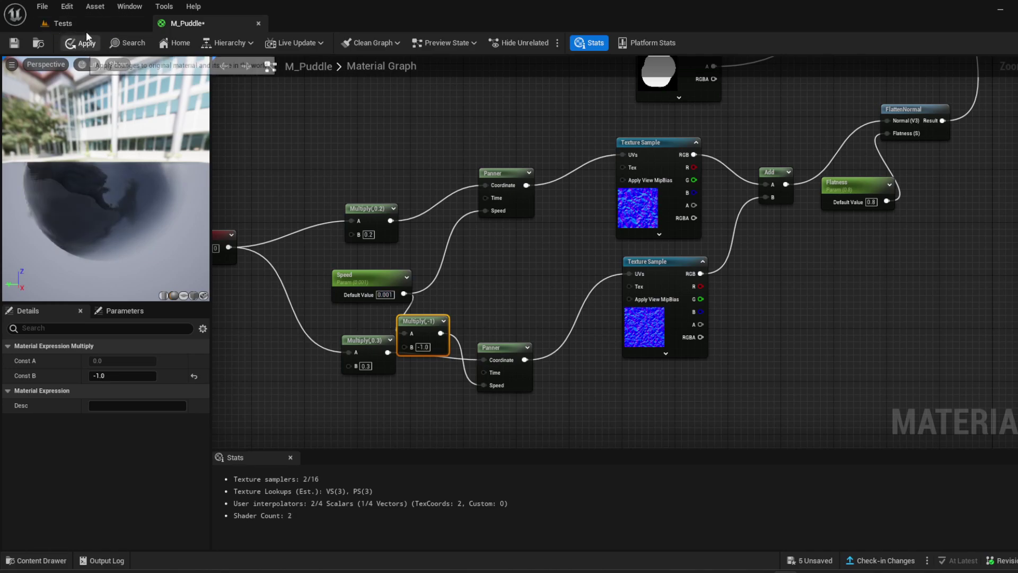
left_click(97, 21)
right_click_drag(422, 228, 418, 192)
key("w")
right_click_drag(423, 228, 356, 310)
key("s")
key("w")
Set the Speed parameter's default value to 0.005, apply the material and view the puddle from above in the level
left_click(190, 25)
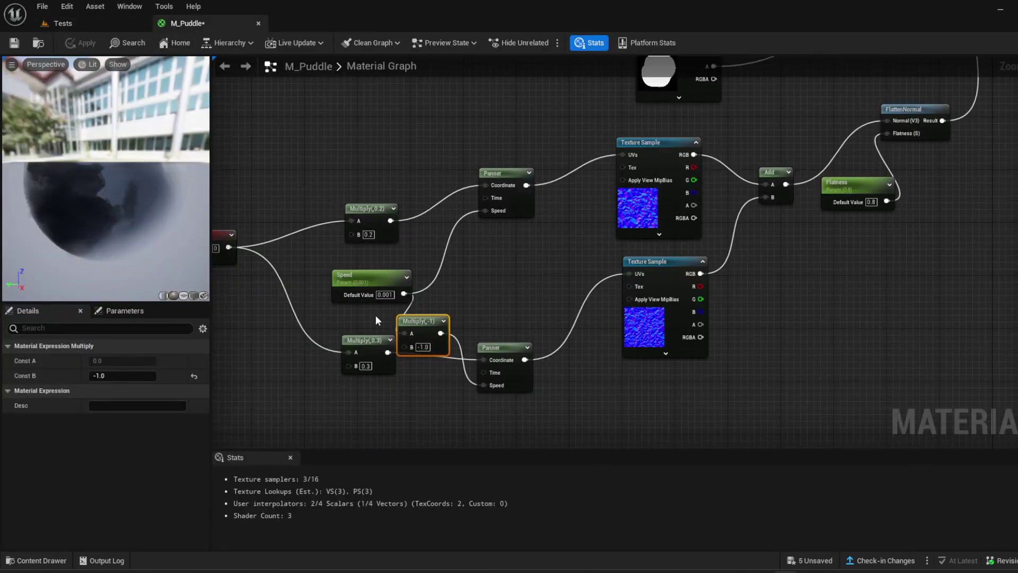
left_click_drag(377, 274, 364, 273)
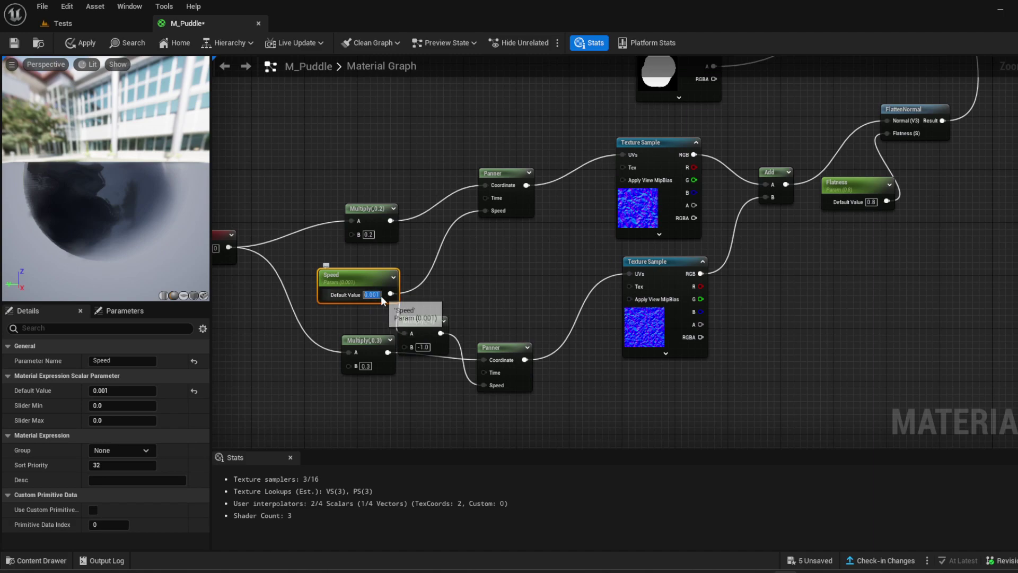
key("BackSpace")
type("5")
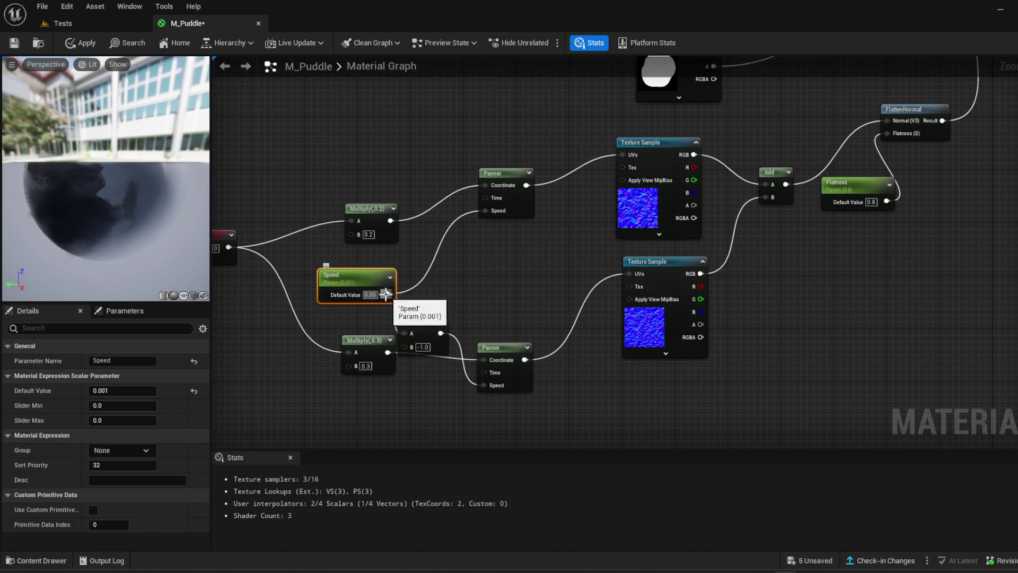
key("Return")
left_click(87, 43)
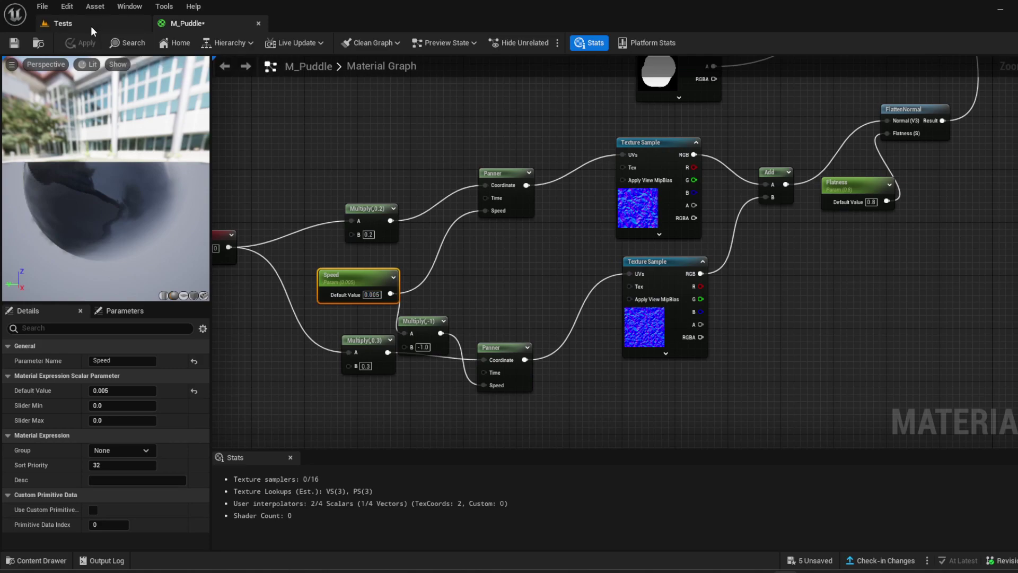
left_click(91, 25)
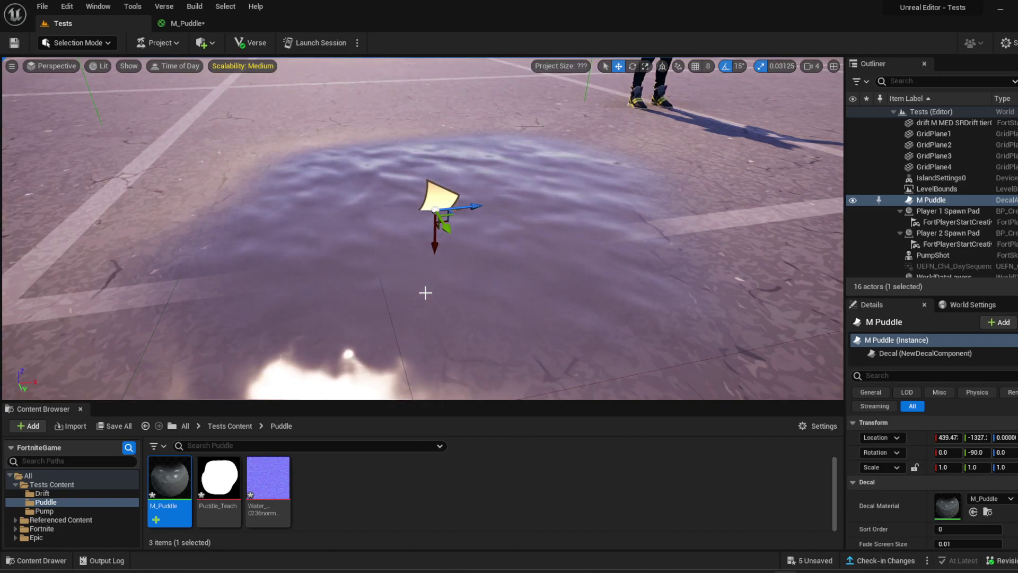
right_click_drag(425, 292, 419, 326)
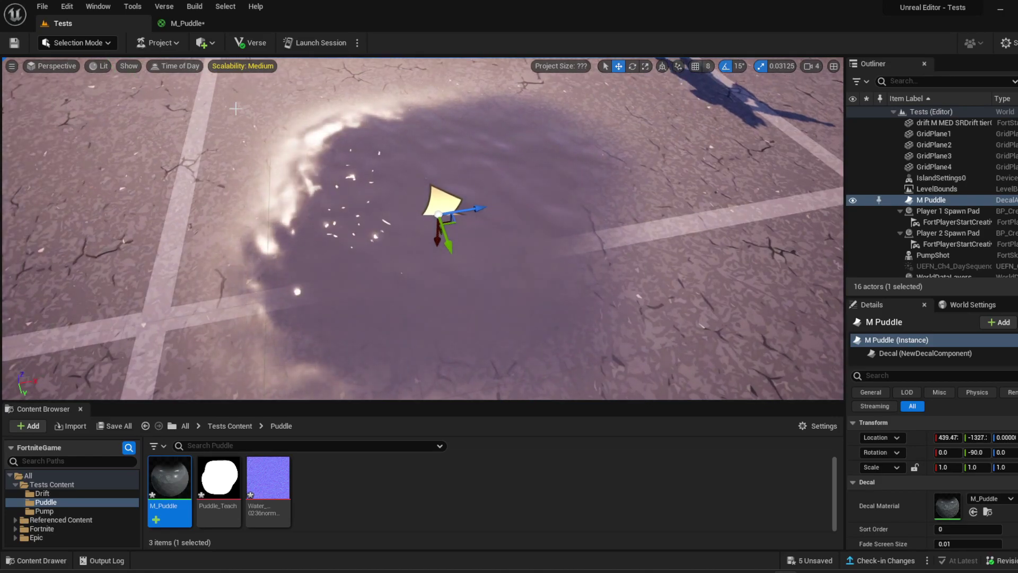
Break the link between the puddle mask texture's alpha output and the M_Puddle material's Opacity input
left_click(193, 25)
right_click_drag(777, 262, 725, 341)
right_click(798, 237)
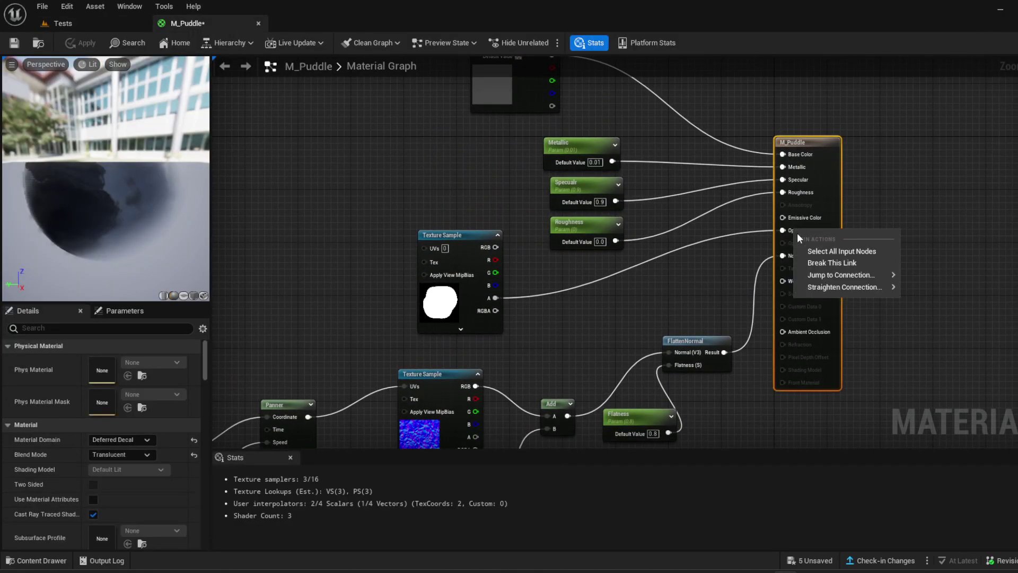
key("Escape")
right_click(783, 231)
left_click(823, 264)
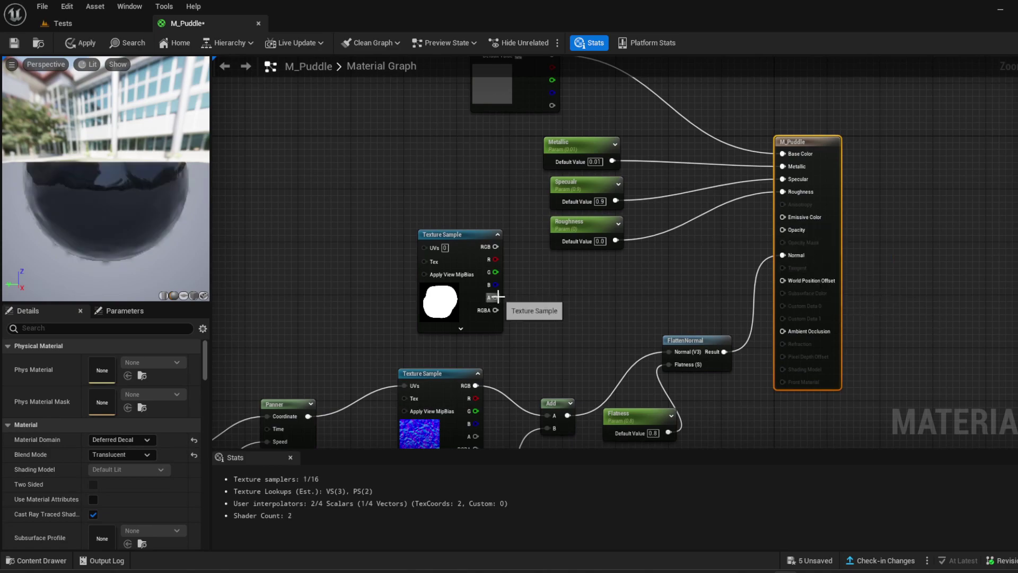
Route the puddle mask texture's alpha output through a new Multiply node into the material's Opacity input
left_click_drag(495, 298, 605, 280)
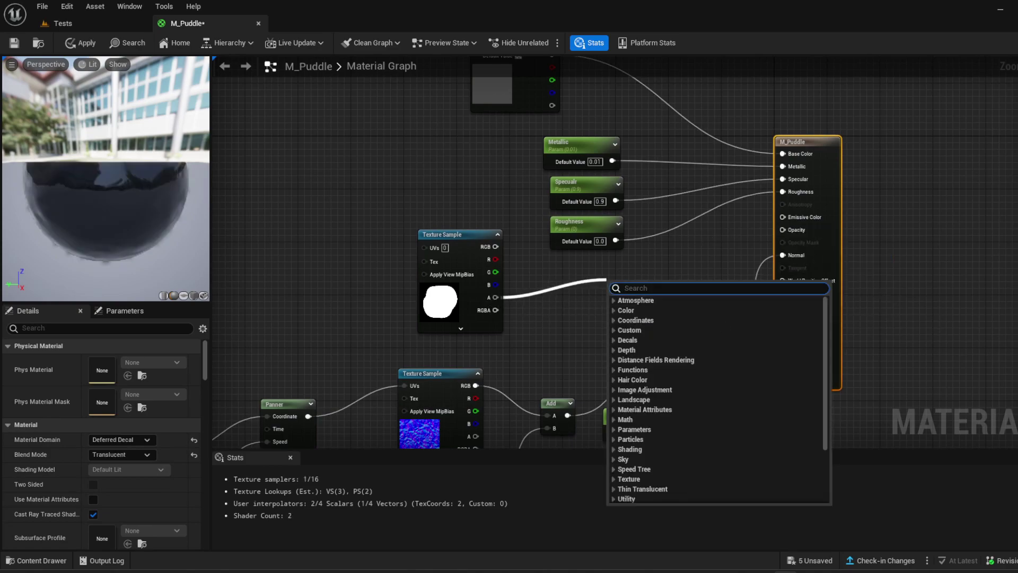
key("Escape")
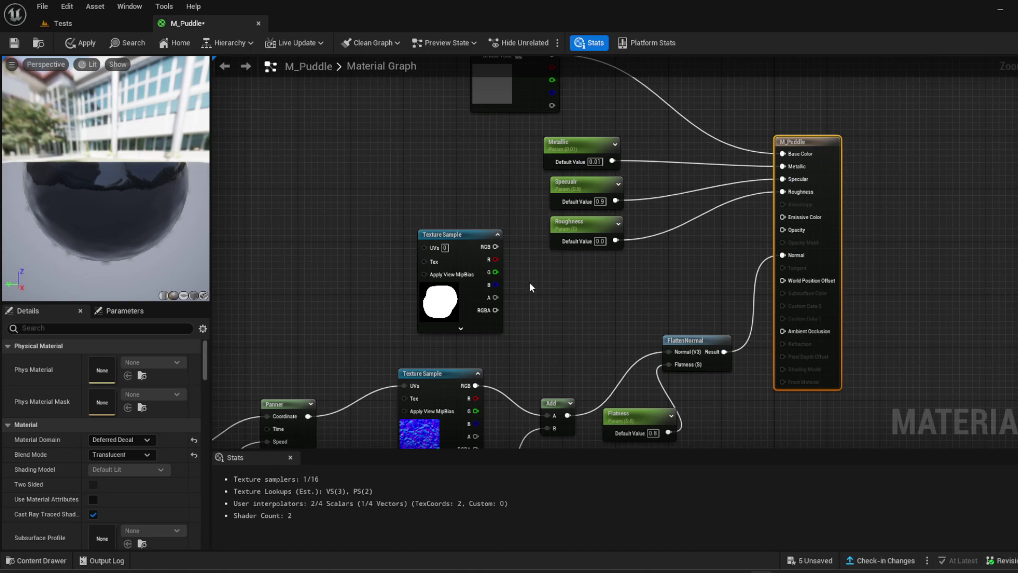
left_click_drag(495, 298, 591, 282)
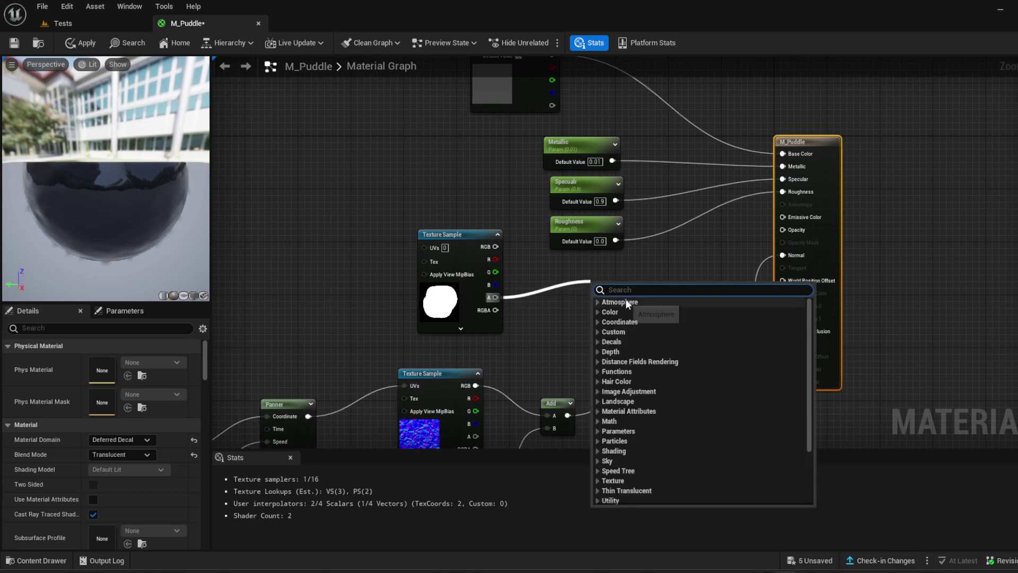
type("mul")
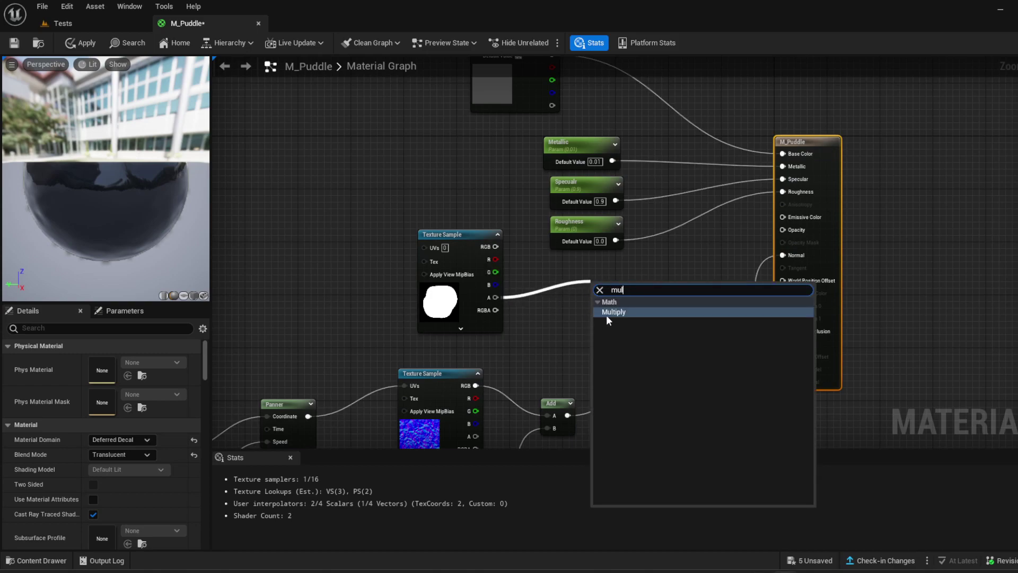
left_click(606, 314)
left_click_drag(632, 298, 783, 230)
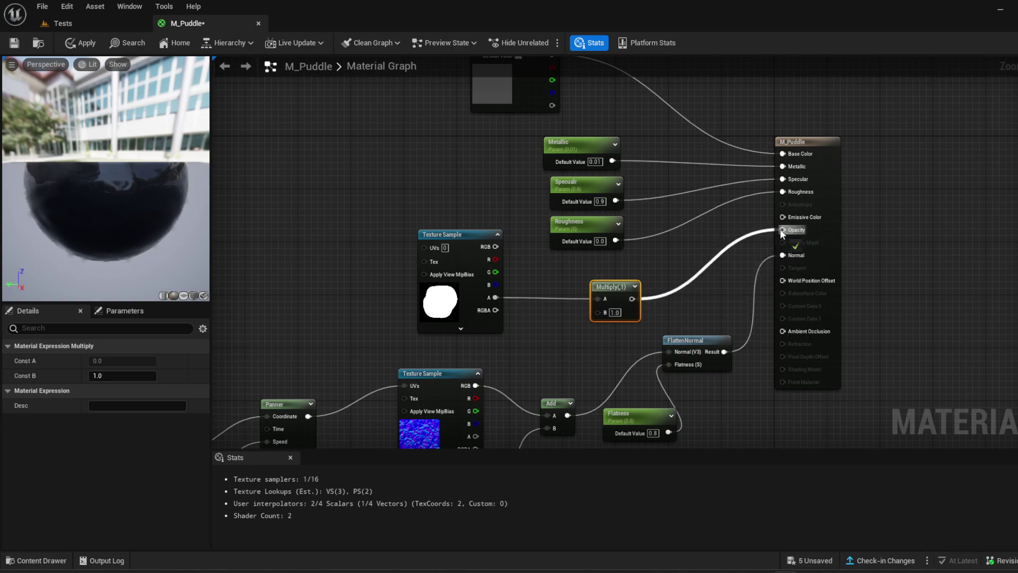
Set the opacity Multiply node's B value to 0.8, apply the material and inspect the puddle in the level
left_click(615, 312)
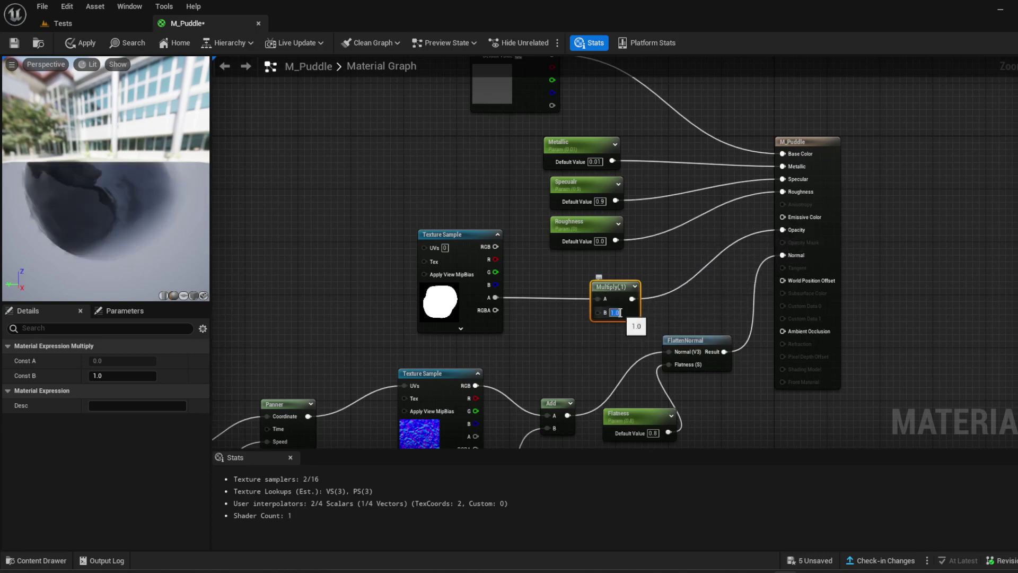
type("0.8")
key("Return")
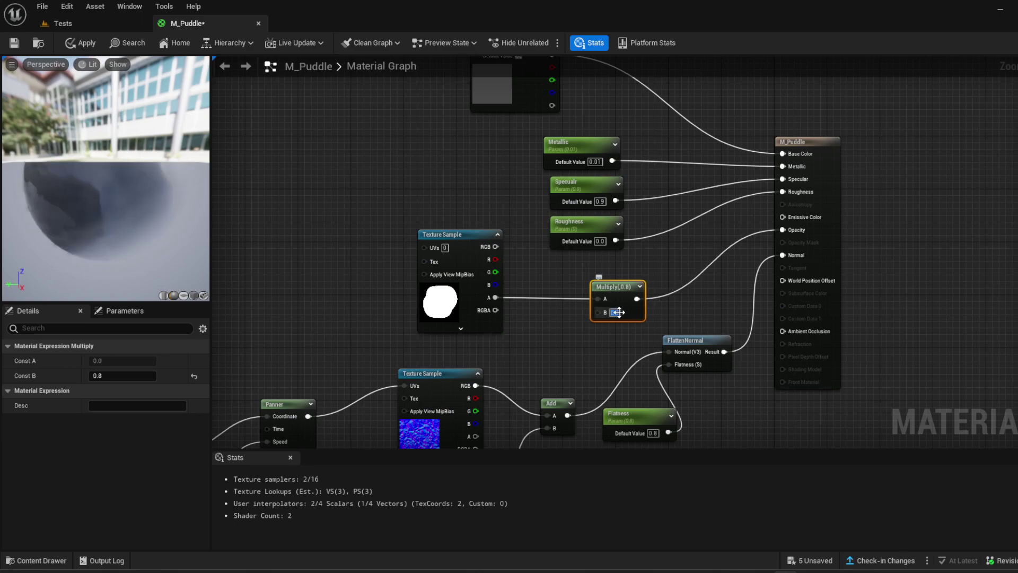
left_click(82, 43)
left_click(85, 22)
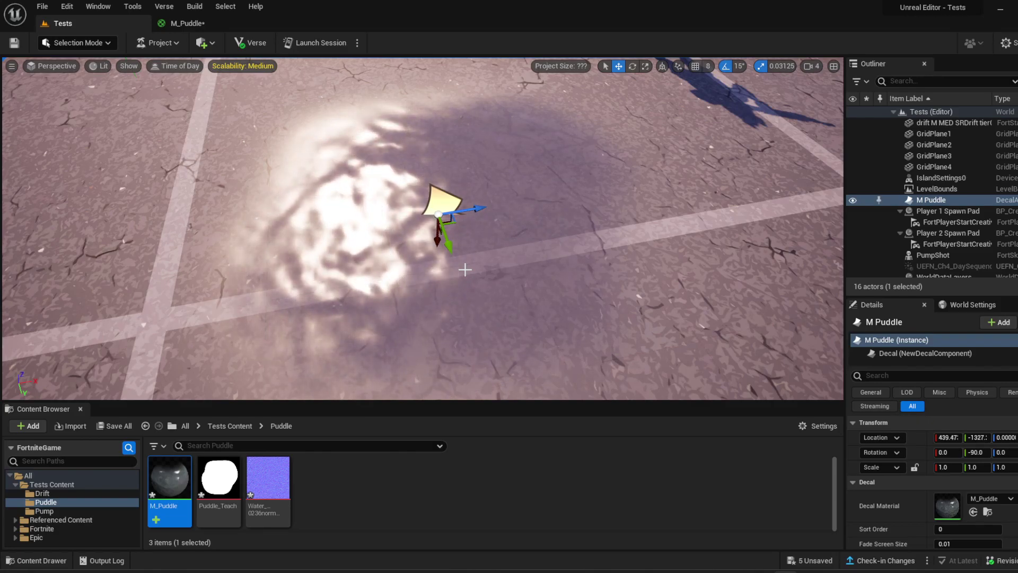
right_click_drag(469, 269, 424, 196)
left_click_drag(700, 314, 548, 261, "alt")
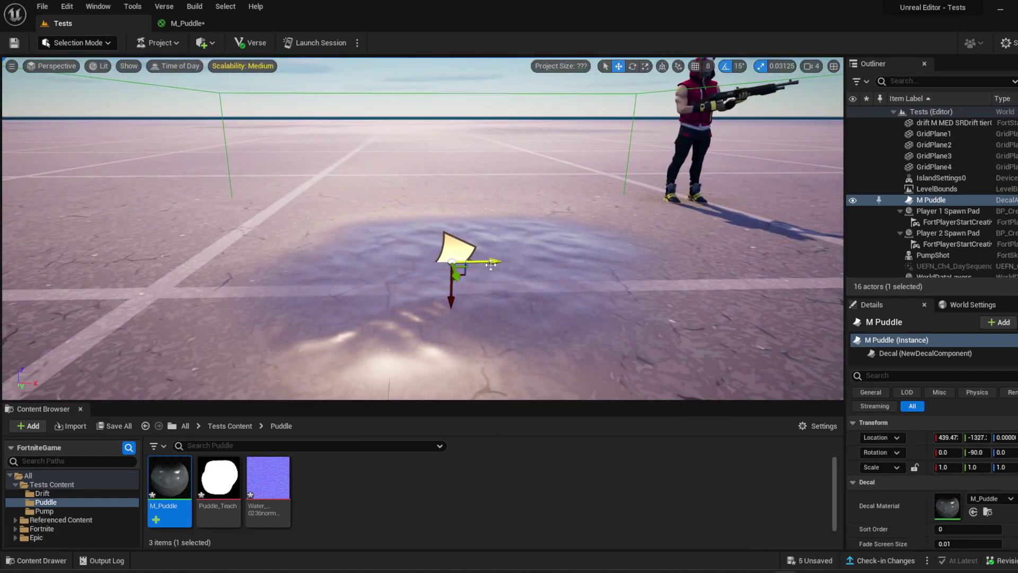
Move the puddle decal to the character's feet and set its X scale to 0.01
left_click_drag(487, 263, 749, 235)
right_click_drag(748, 234, 652, 322)
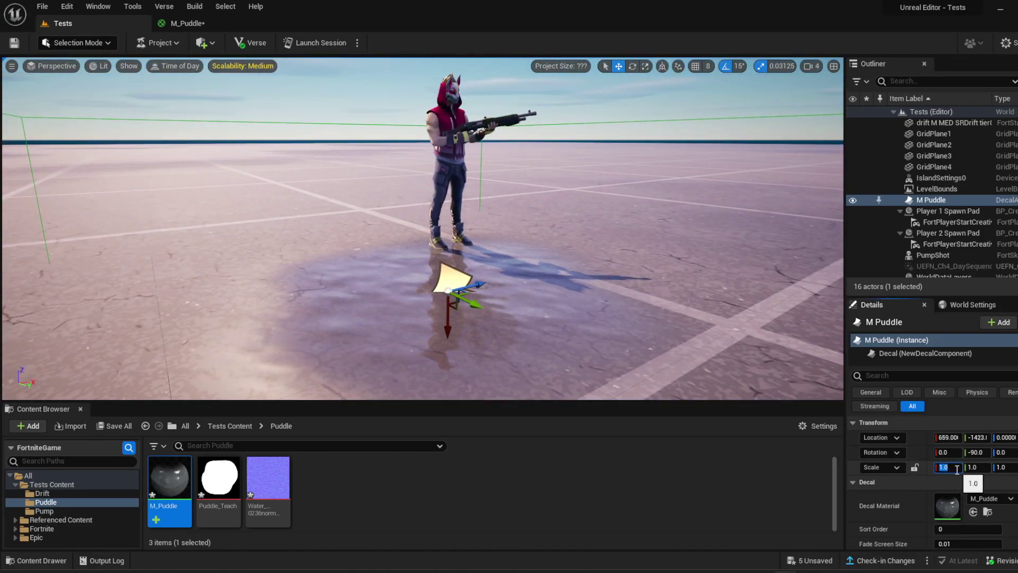
key("Return")
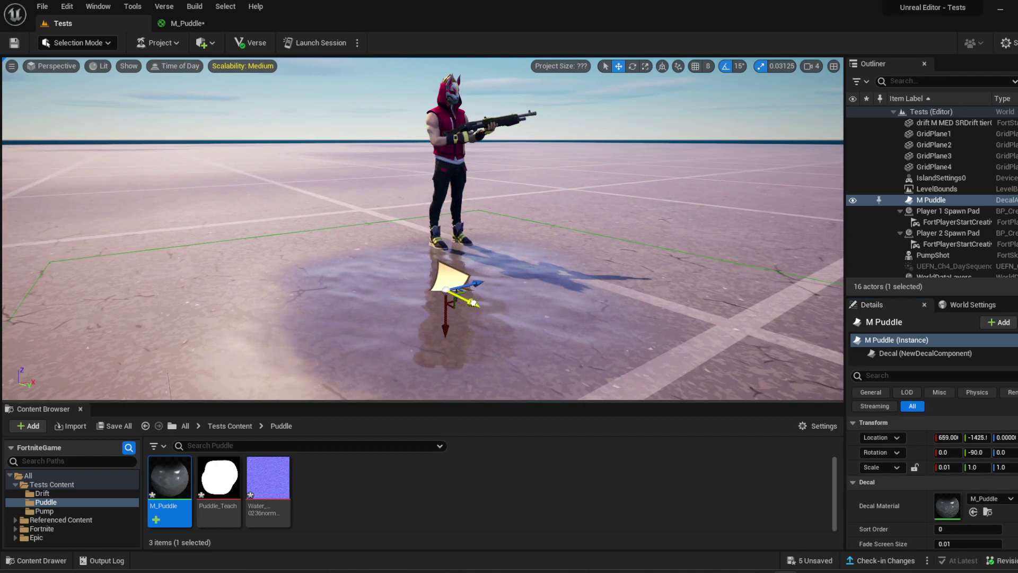
left_click_drag(472, 302, 457, 253)
right_click_drag(456, 253, 530, 265)
left_click_drag(502, 237, 480, 237)
right_click_drag(480, 237, 397, 353)
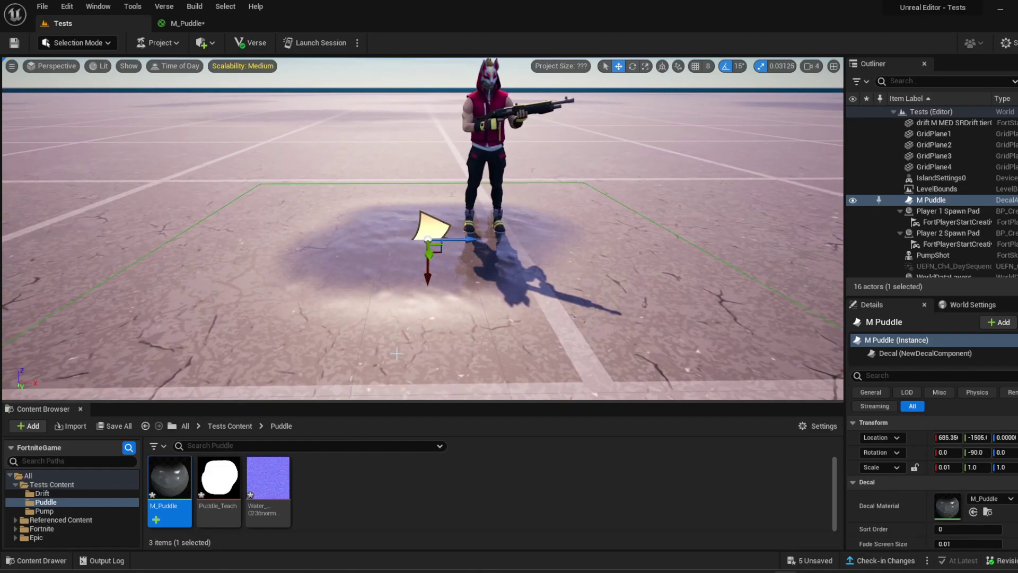
Review the complete M_Puddle node network and return to the puddle decal in the Tests level
left_click(183, 23)
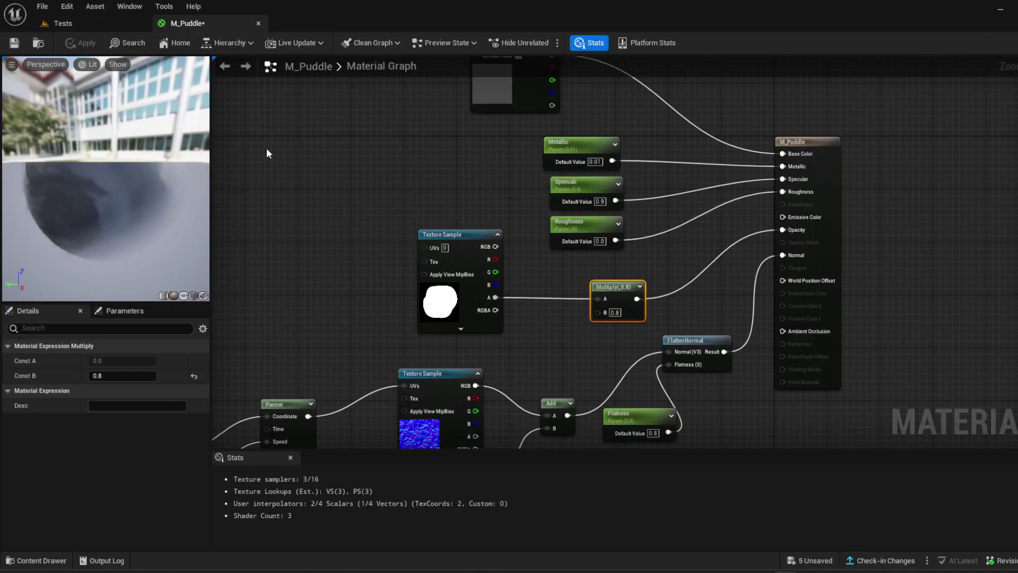
scroll(334, 281, "down", 5)
left_click(295, 262)
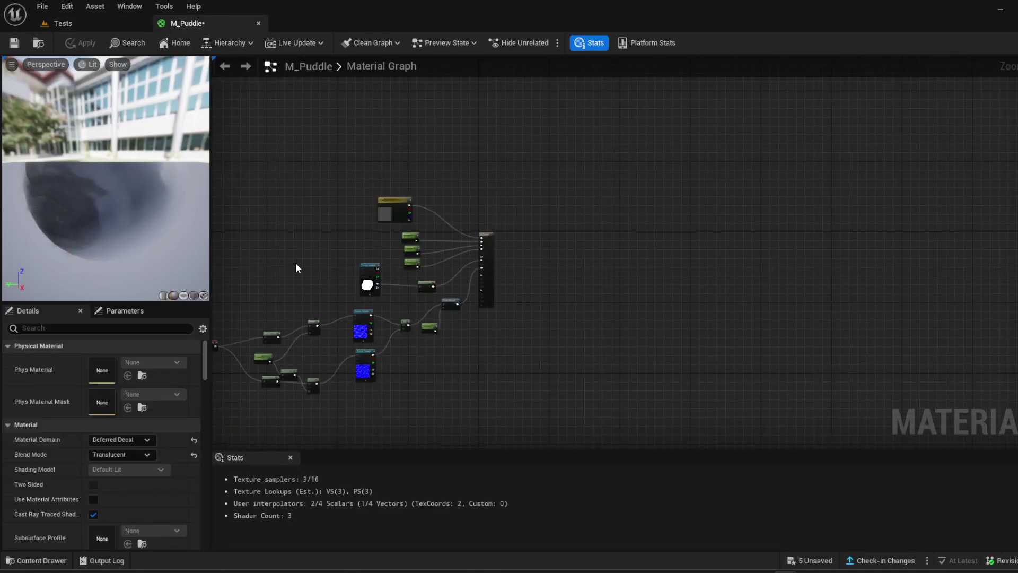
right_click_drag(295, 263, 434, 234)
scroll(434, 239, "up", 3)
scroll(429, 244, "down", 1)
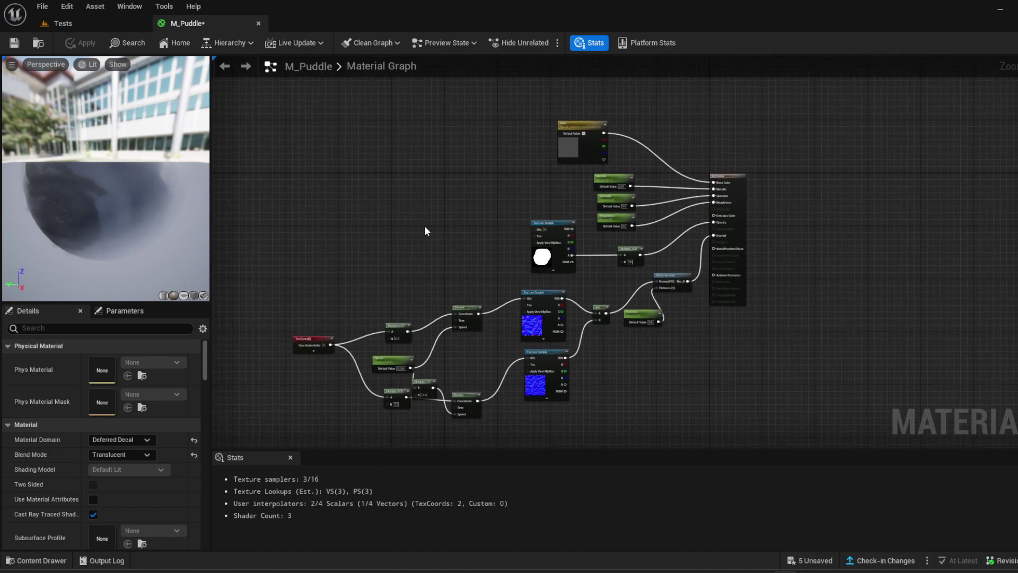
left_click(62, 23)
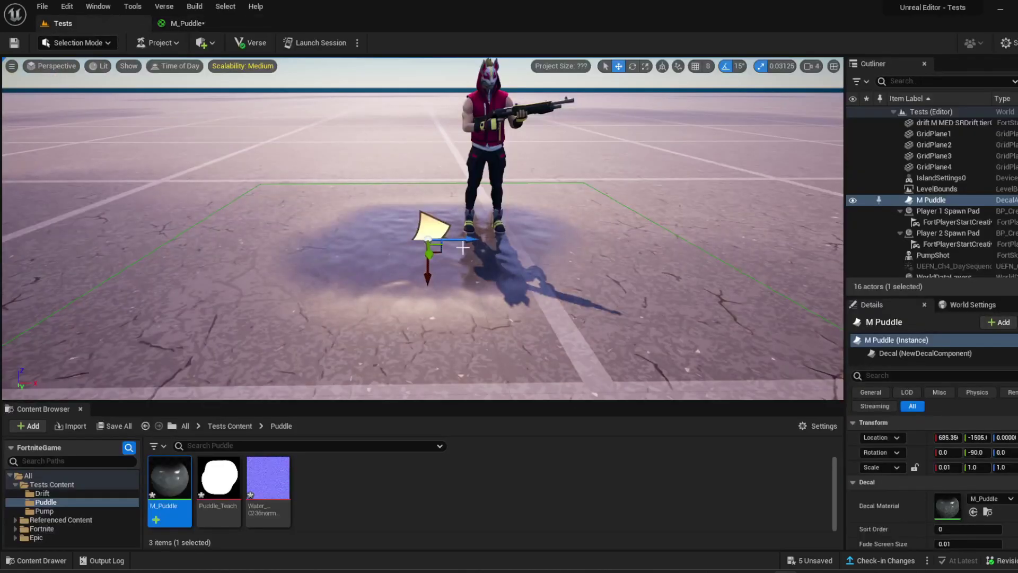